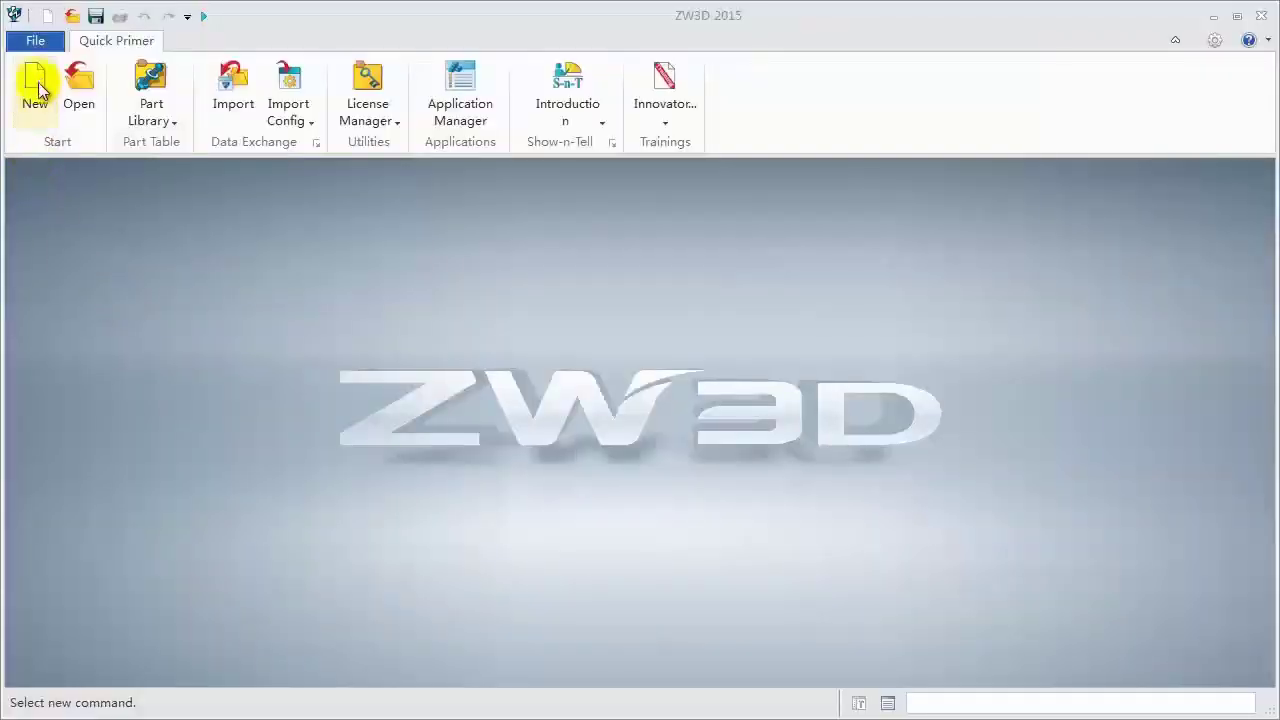
Step: Start a new part and select the default name in the Unique Name field
{"action": "left_click", "coordinate": [37, 82]}
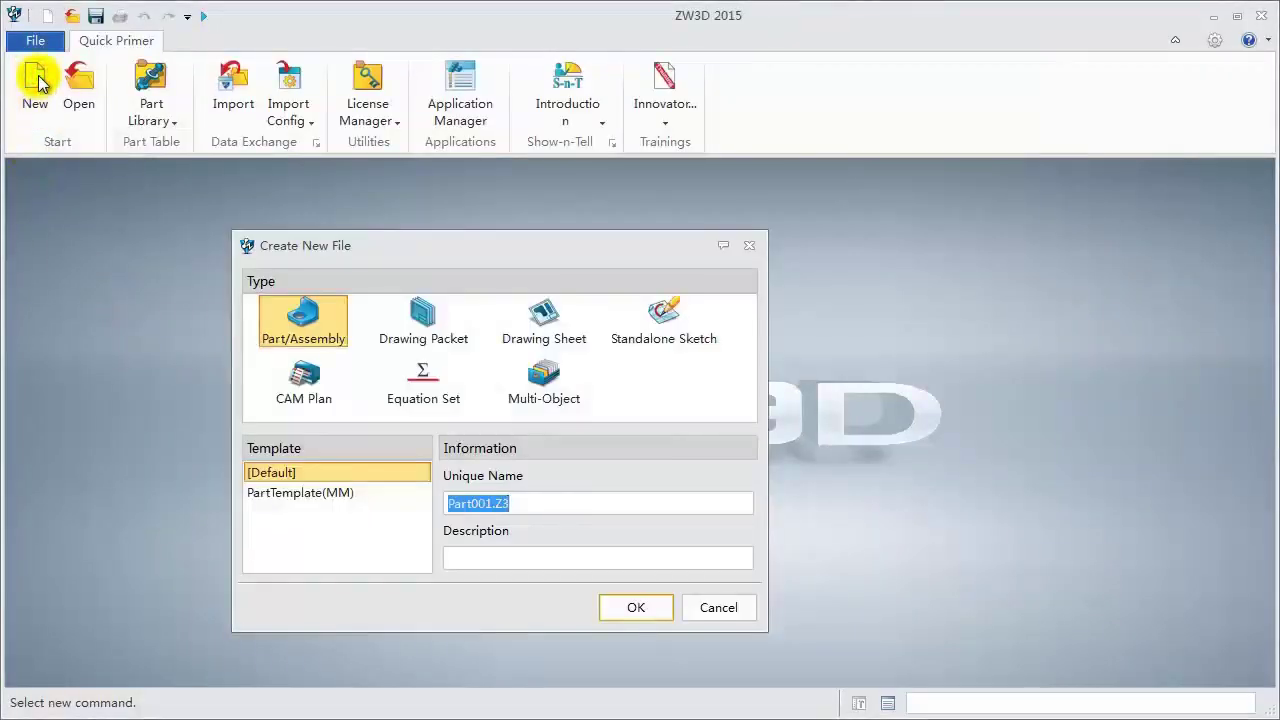
{"action": "left_click_drag", "start_coordinate": [542, 506], "coordinate": [424, 504]}
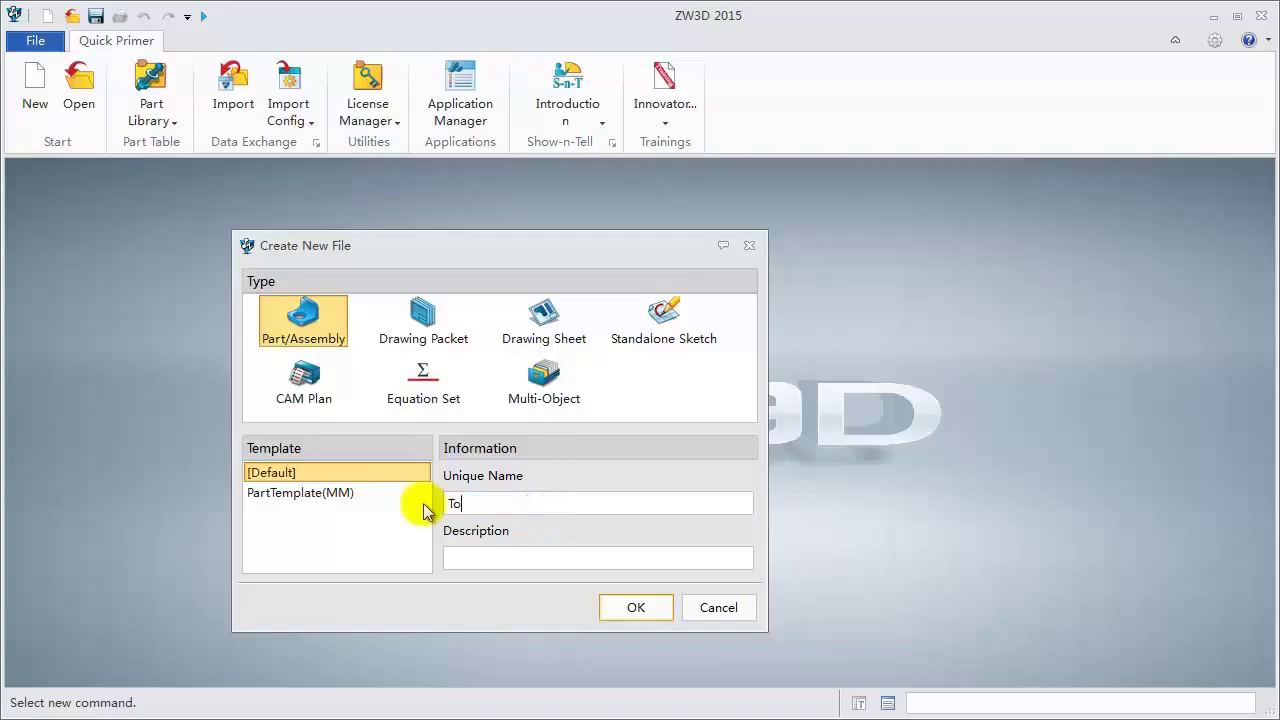
Step: Name the part Toggle and start a Multi Insert from the Assembly tab
{"action": "type", "text": "Toggle"}
{"action": "key", "text": "Return"}
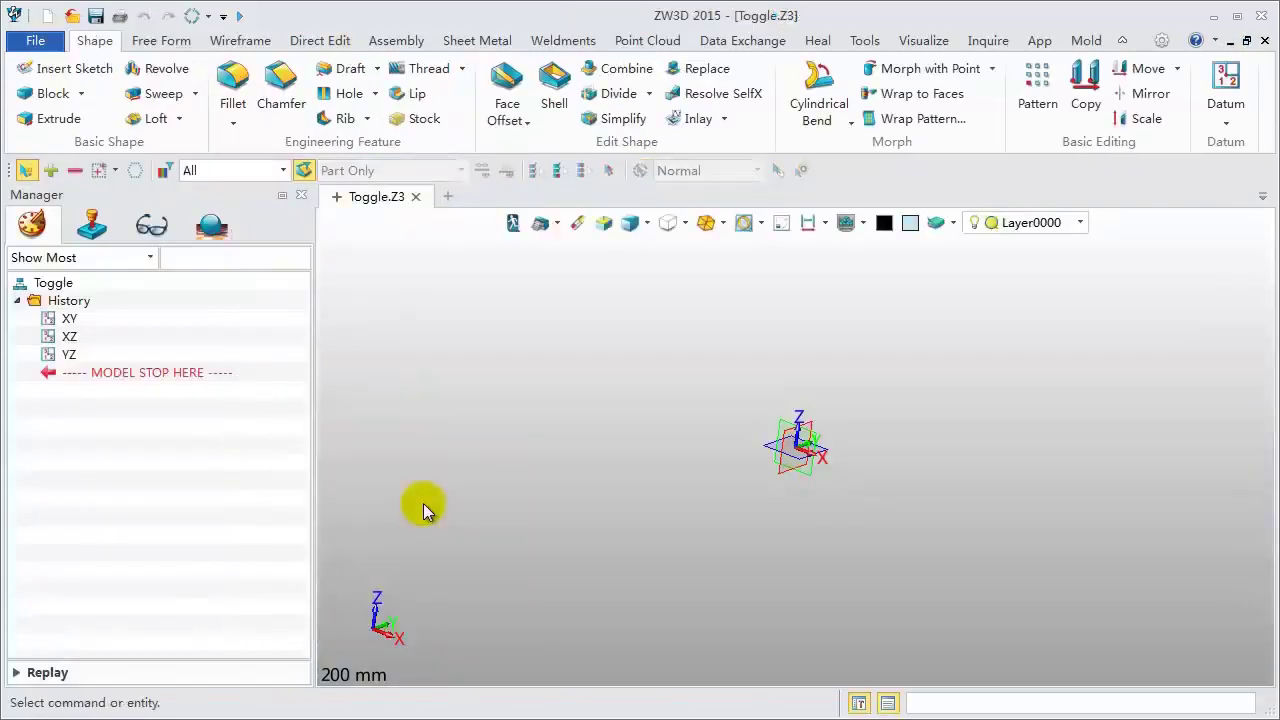
{"action": "left_click", "coordinate": [405, 44]}
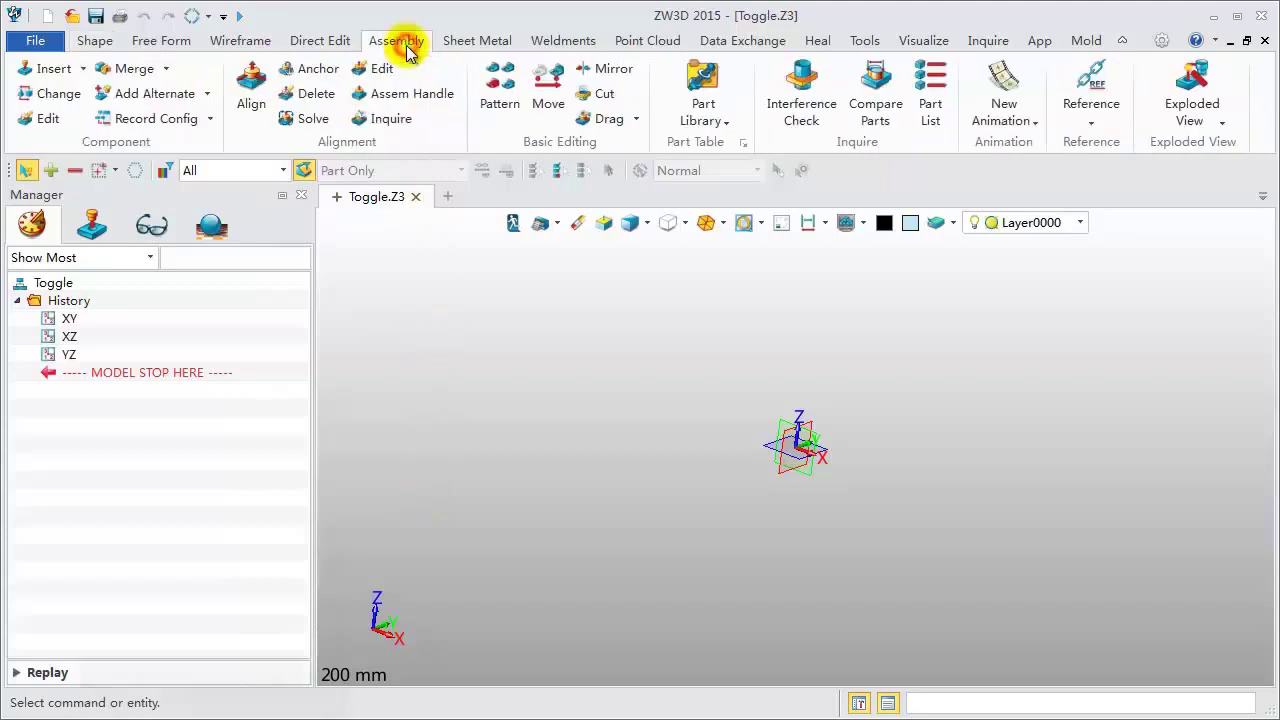
{"action": "left_click", "coordinate": [82, 68]}
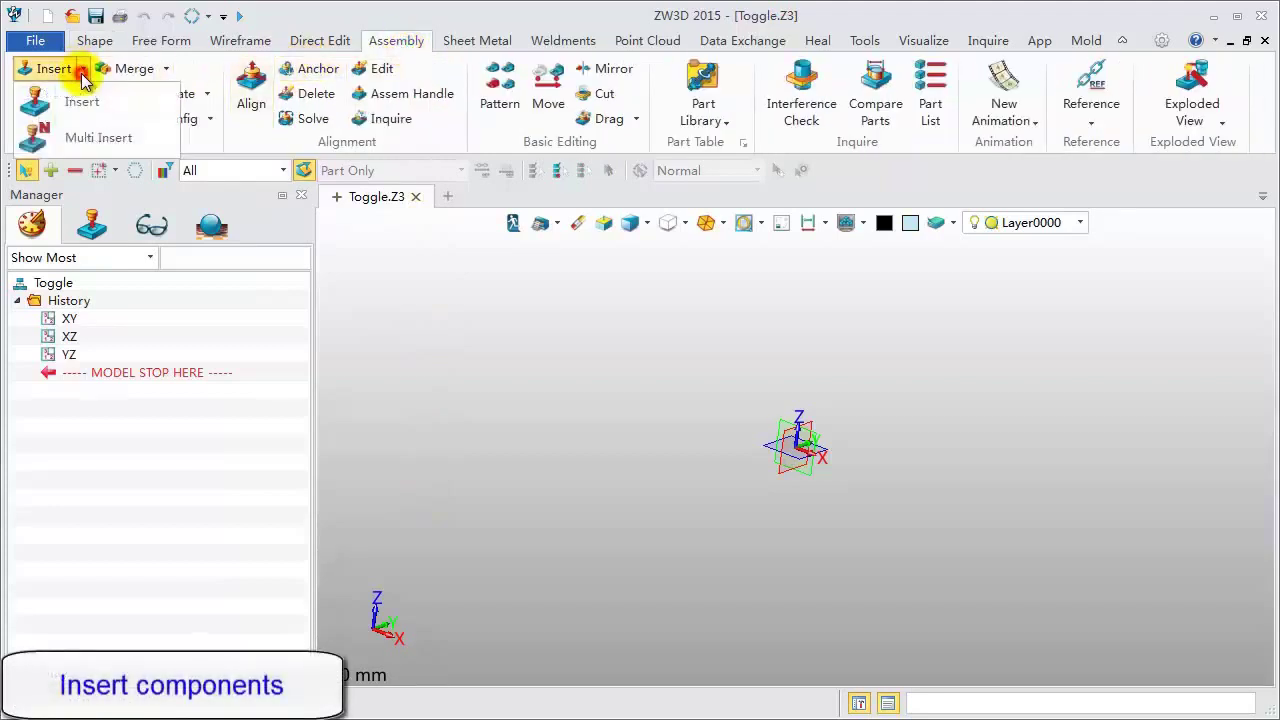
{"action": "left_click", "coordinate": [90, 140]}
Step: Browse to ZWSOFT > ZW3D 2015 Eng (x64) > training for the file to insert
{"action": "left_click", "coordinate": [221, 357]}
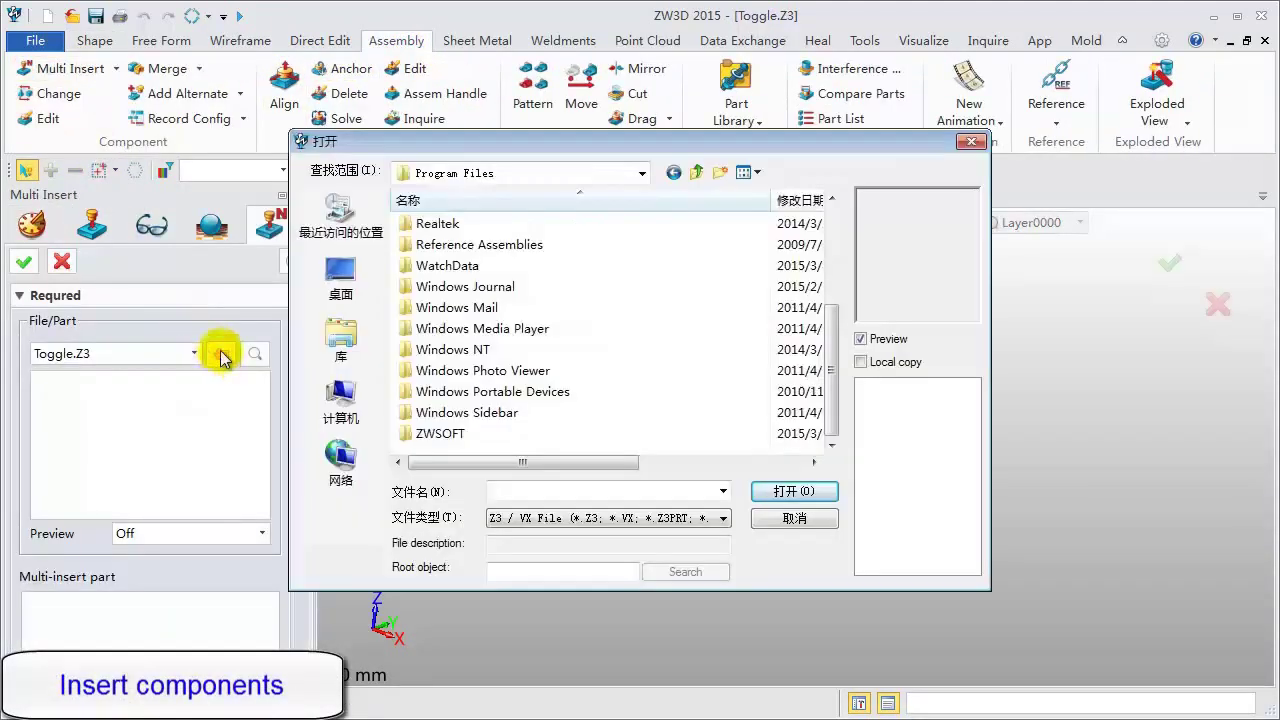
{"action": "double_click", "coordinate": [444, 431]}
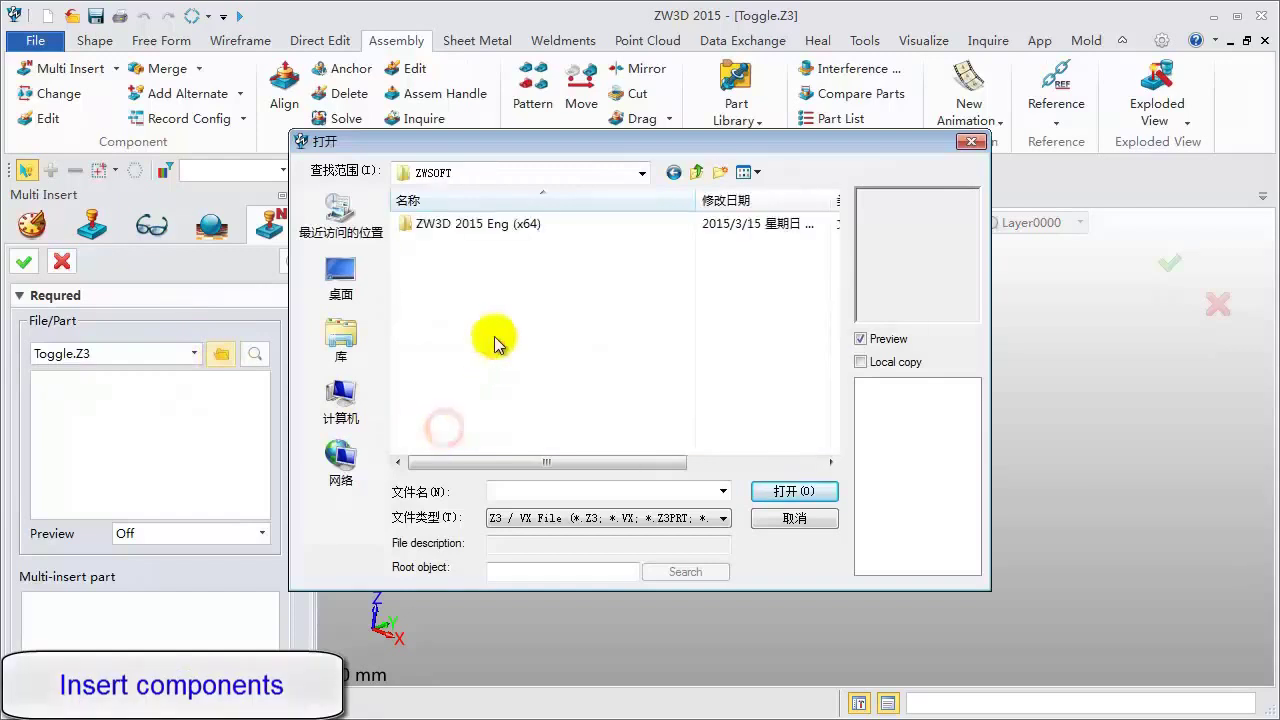
{"action": "double_click", "coordinate": [512, 225]}
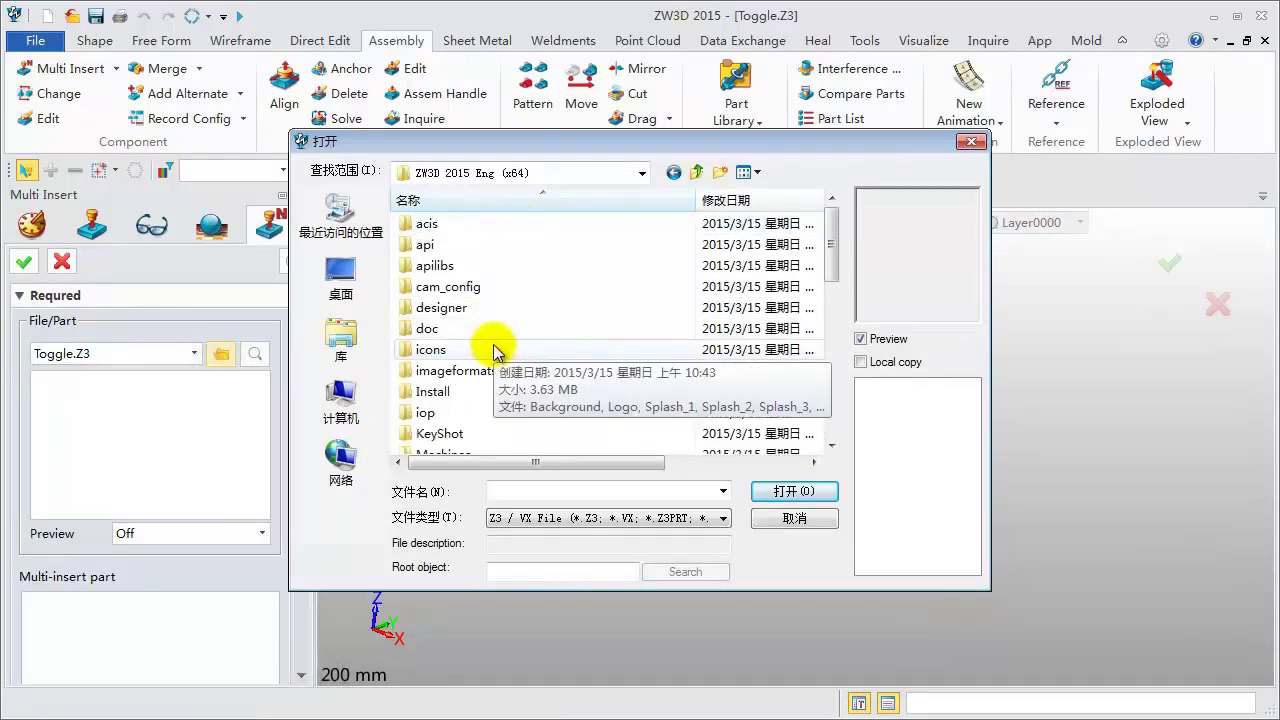
{"action": "scroll", "coordinate": [493, 340], "scroll_direction": "down", "scroll_amount": 5}
{"action": "scroll", "coordinate": [493, 347], "scroll_direction": "down", "scroll_amount": 1}
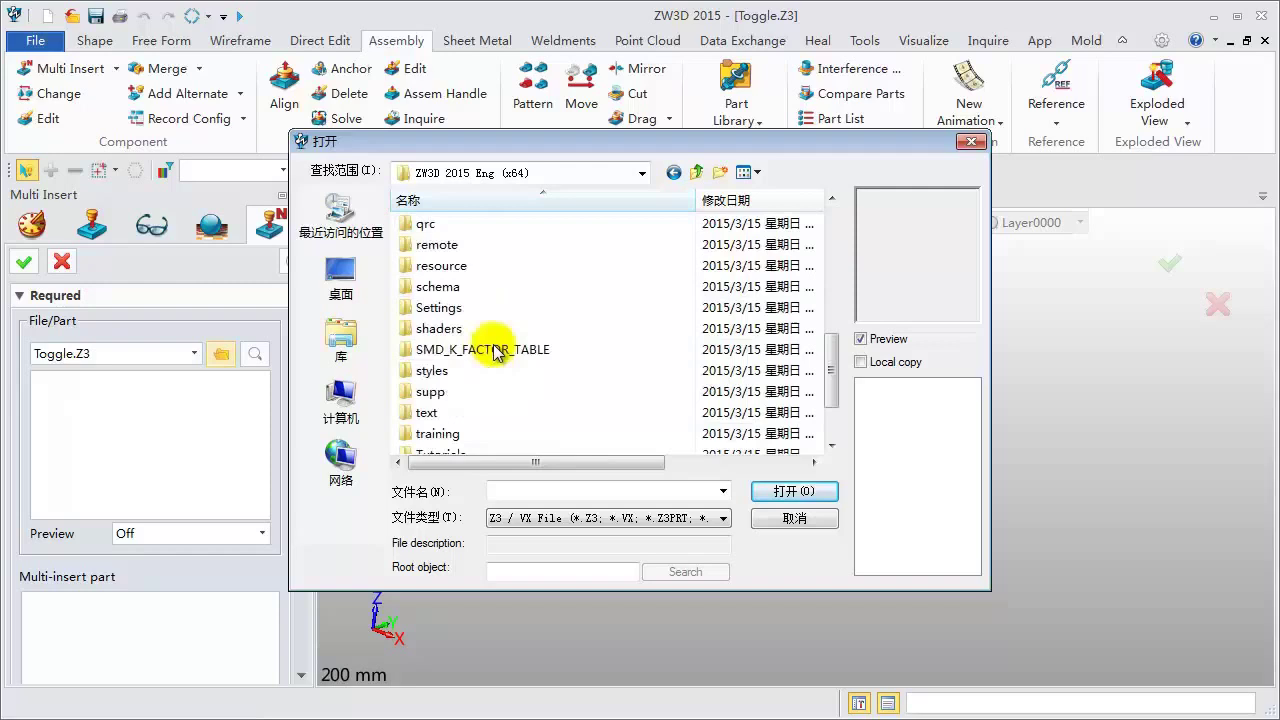
{"action": "double_click", "coordinate": [450, 437]}
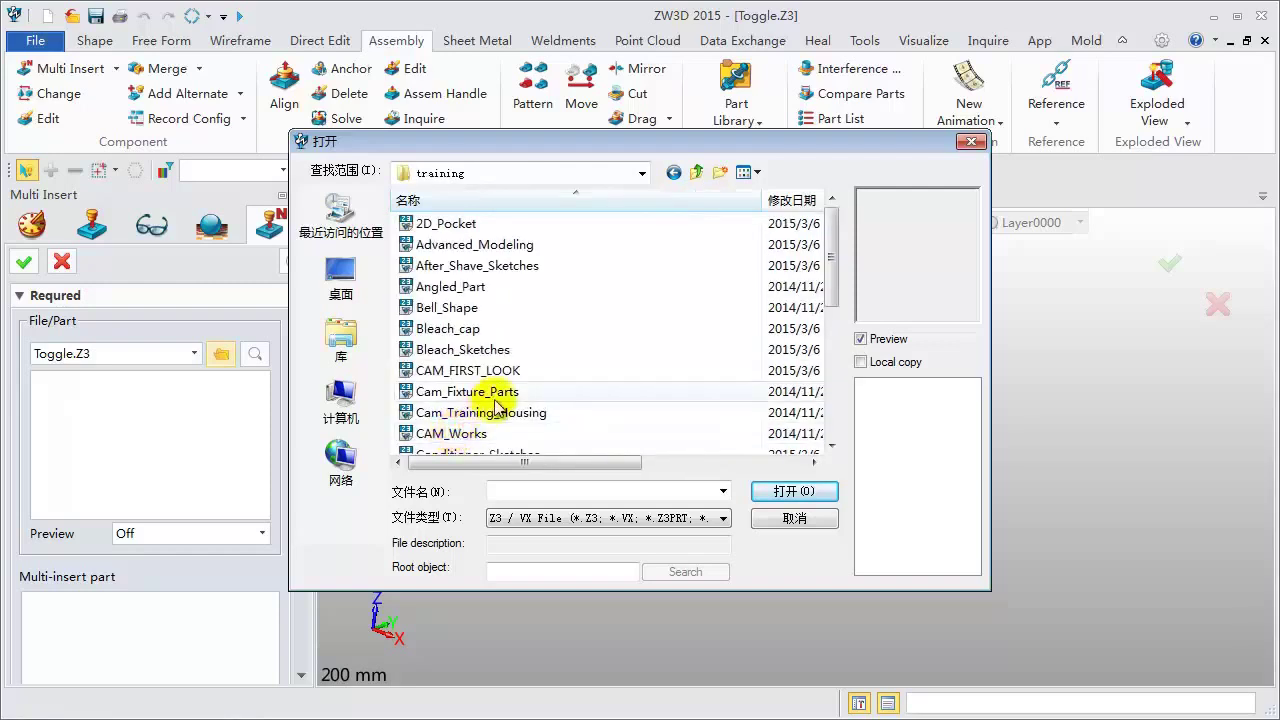
{"action": "scroll", "coordinate": [497, 405], "scroll_direction": "down", "scroll_amount": 6}
{"action": "scroll", "coordinate": [494, 405], "scroll_direction": "down", "scroll_amount": 1}
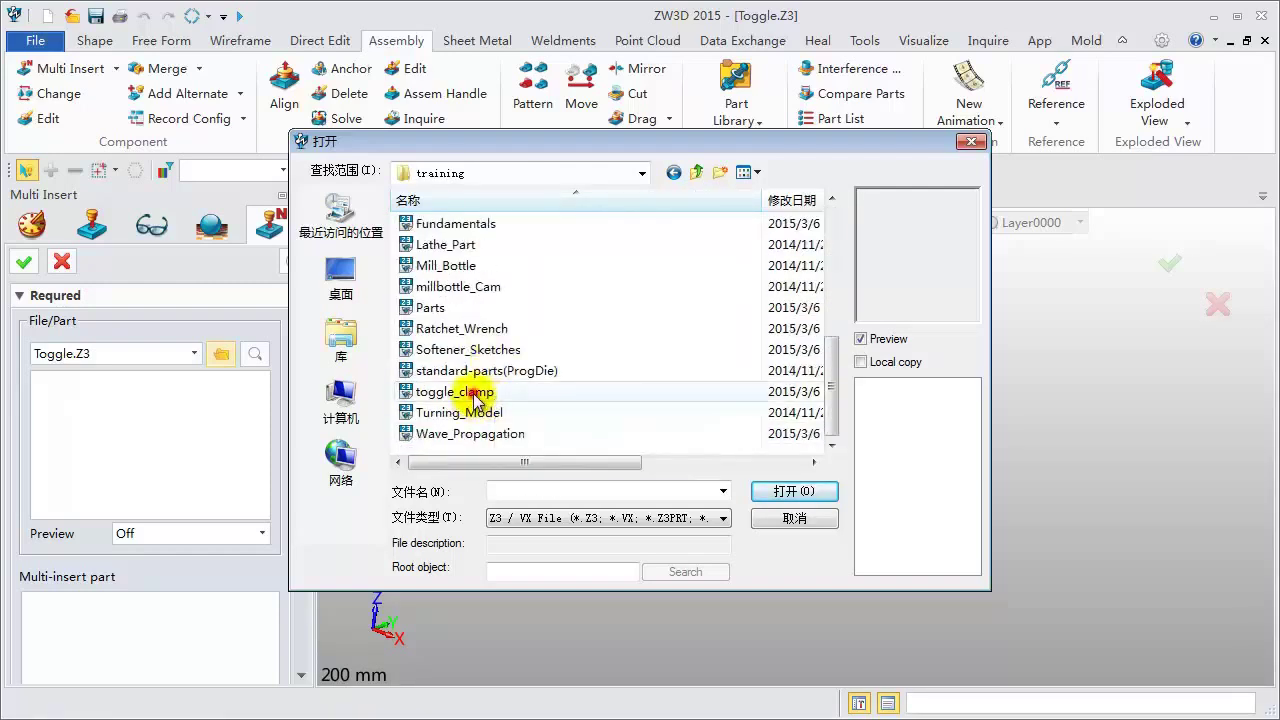
Step: From toggle_clamp.Z3, insert Handle, Left side flange, Link, Right side flange and clamp arm
{"action": "left_click", "coordinate": [463, 393]}
{"action": "left_click", "coordinate": [793, 493]}
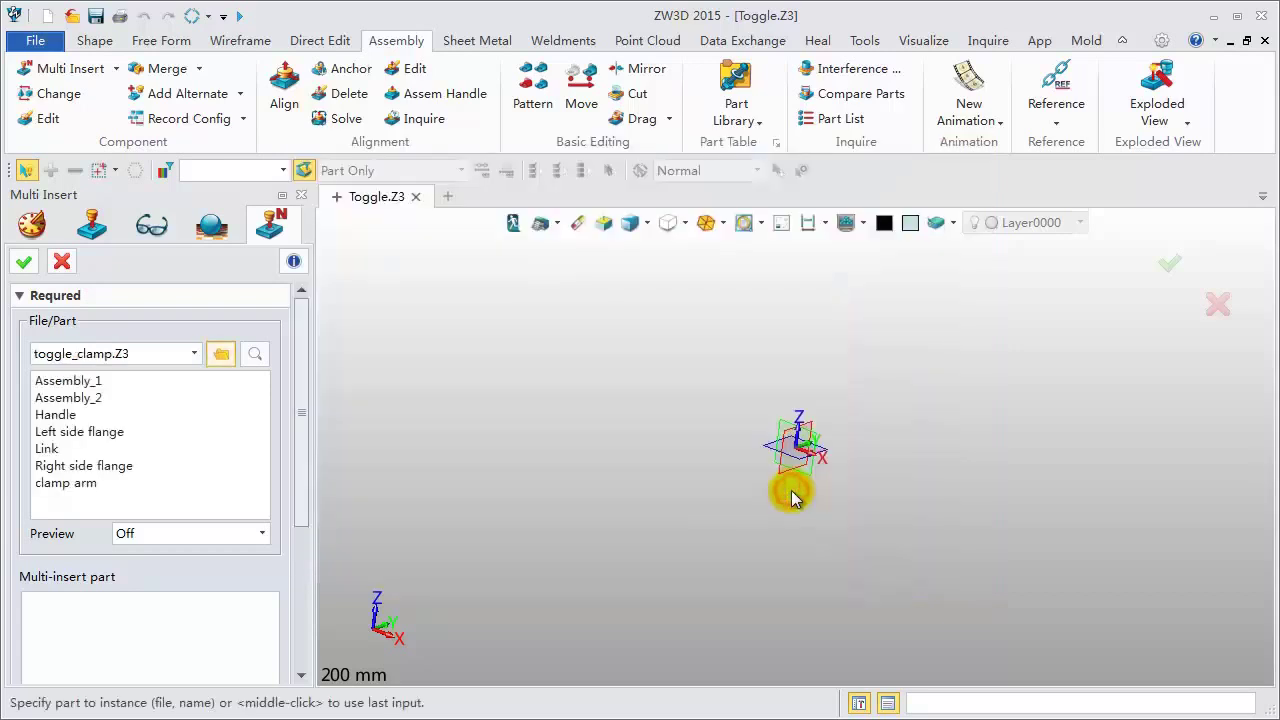
{"action": "left_click", "coordinate": [60, 414]}
{"action": "left_click", "coordinate": [70, 432]}
{"action": "left_click", "coordinate": [48, 448]}
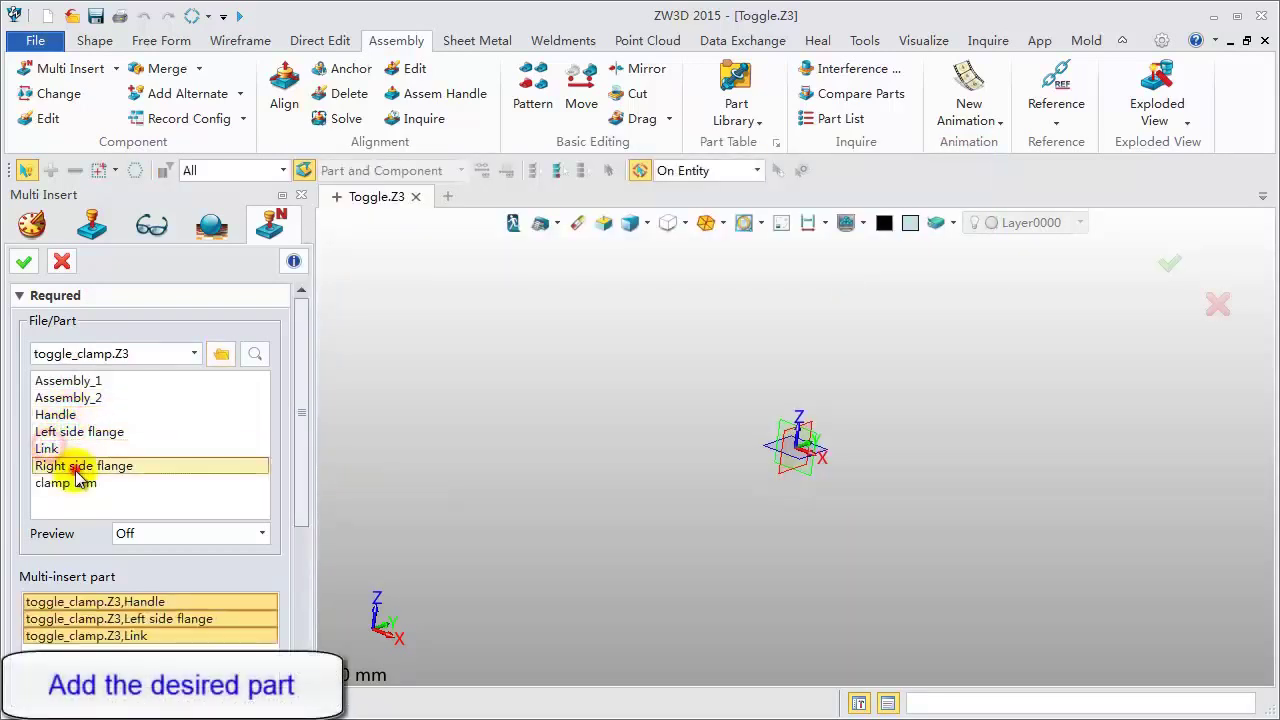
{"action": "left_click", "coordinate": [80, 466]}
{"action": "left_click", "coordinate": [80, 484]}
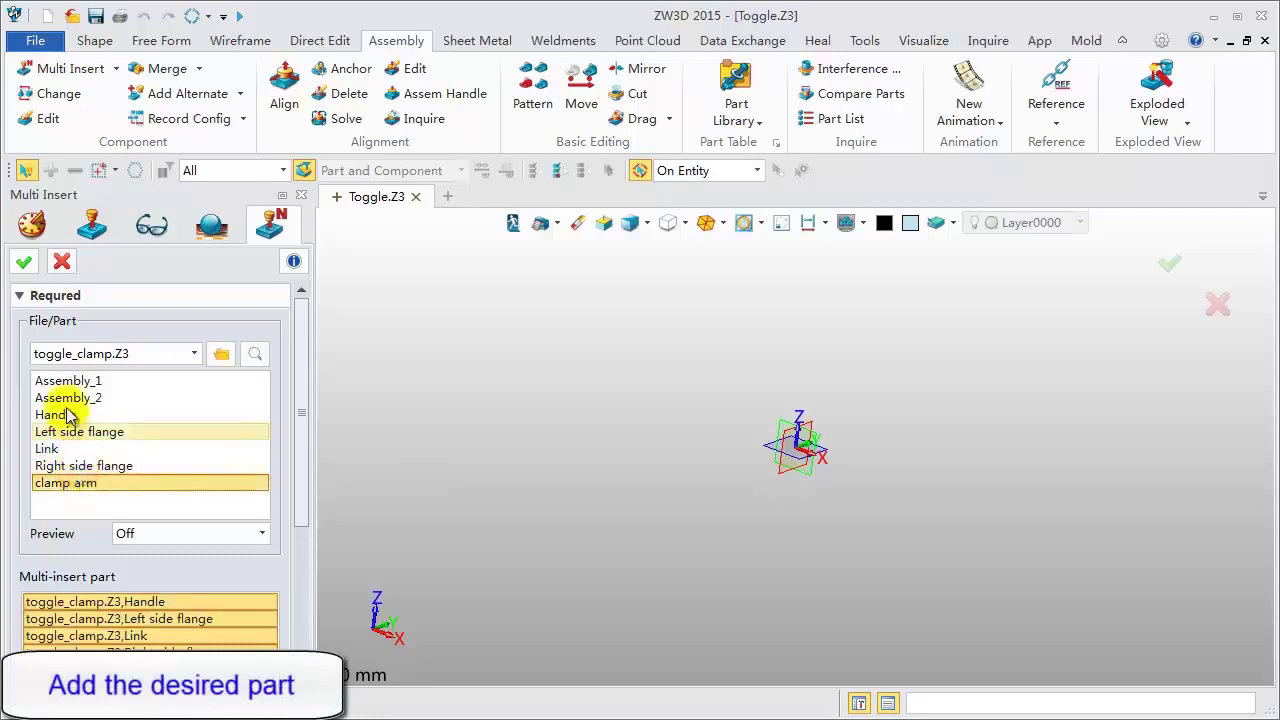
{"action": "left_click", "coordinate": [24, 261]}
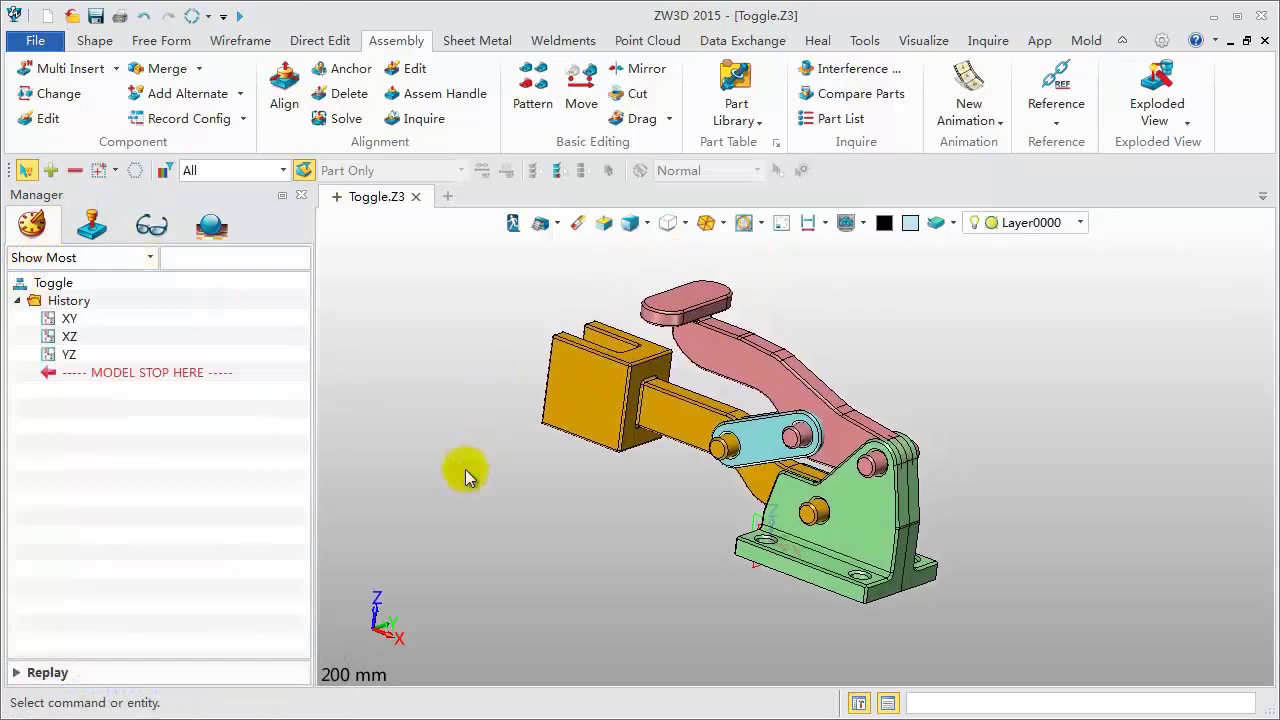
Step: Display the Assembly tree listing Handle, both side flanges, Link and clamp arm
{"action": "left_click", "coordinate": [88, 226]}
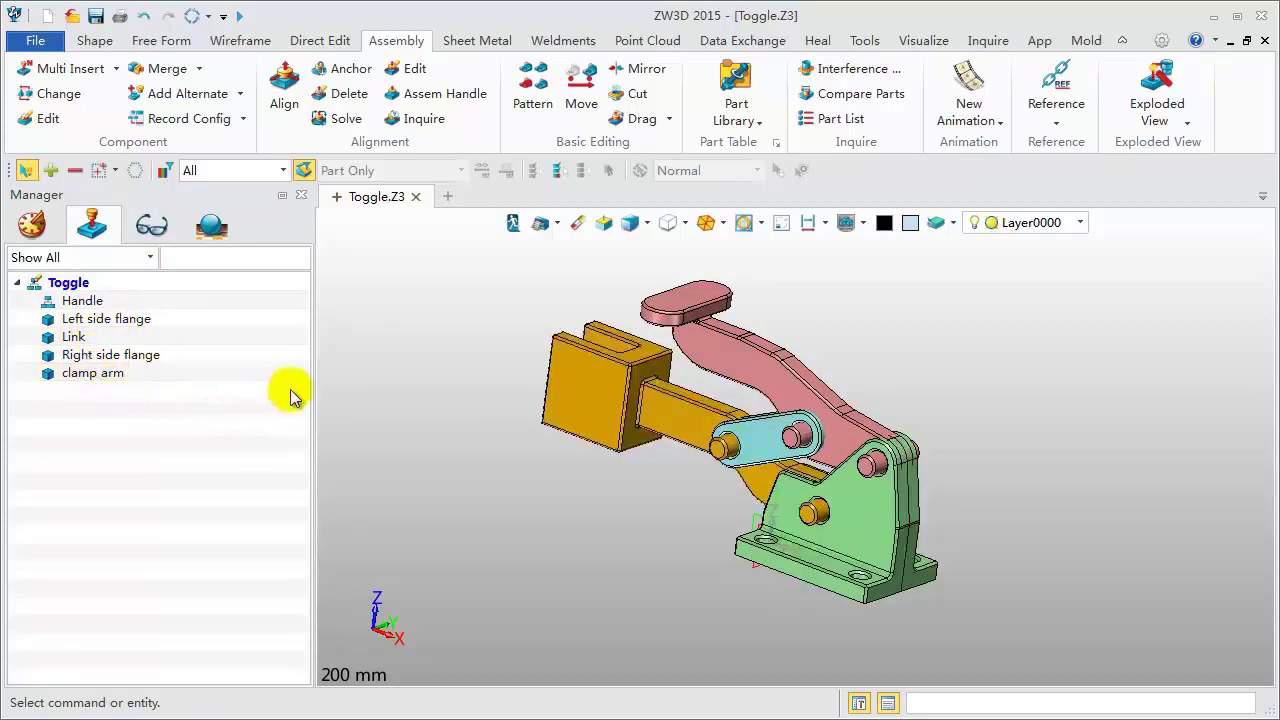
Step: Anchor the green Left side flange so it is marked Fixed
{"action": "left_click", "coordinate": [342, 68]}
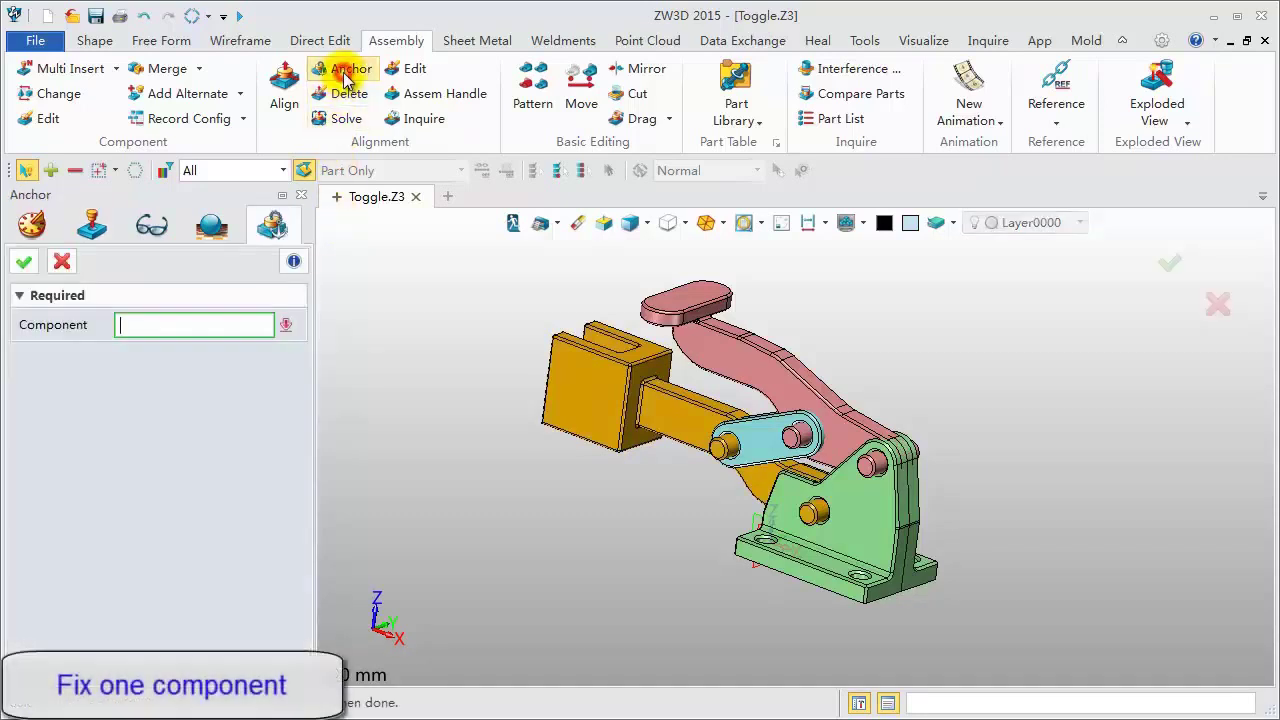
{"action": "left_click", "coordinate": [729, 549]}
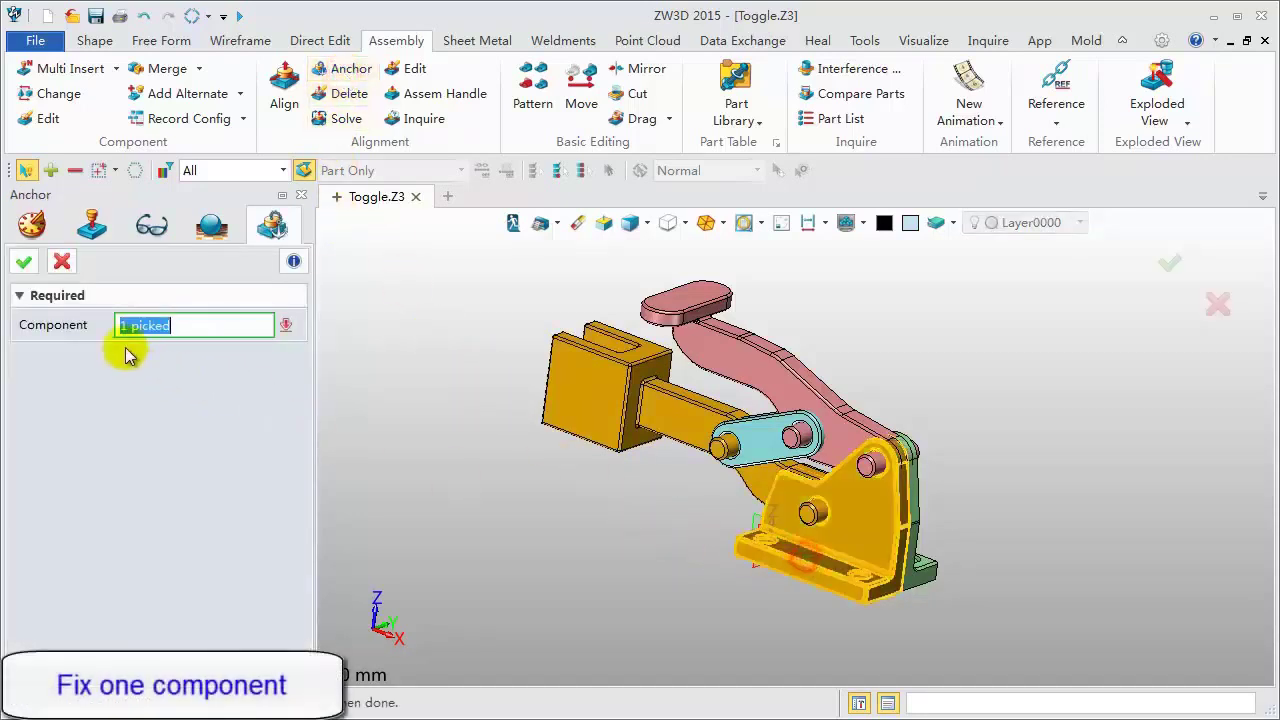
{"action": "left_click", "coordinate": [25, 262]}
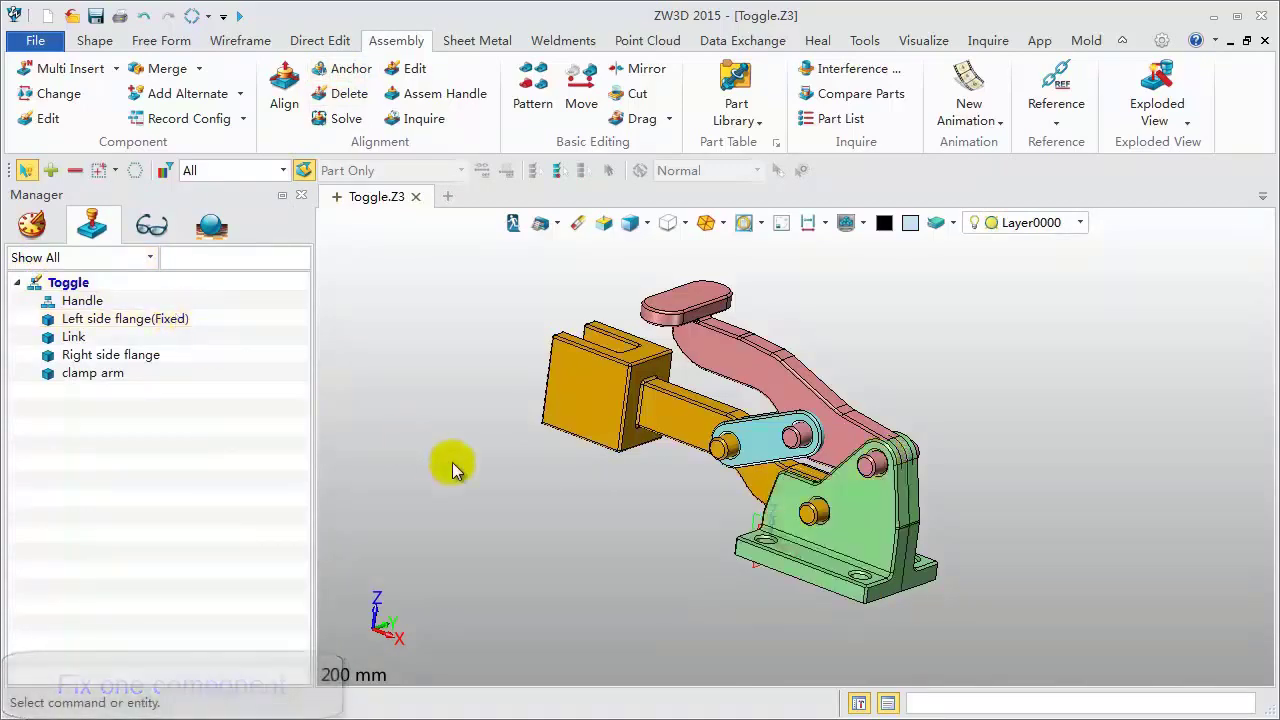
{"action": "right_click_drag", "start_coordinate": [452, 462], "coordinate": [731, 567]}
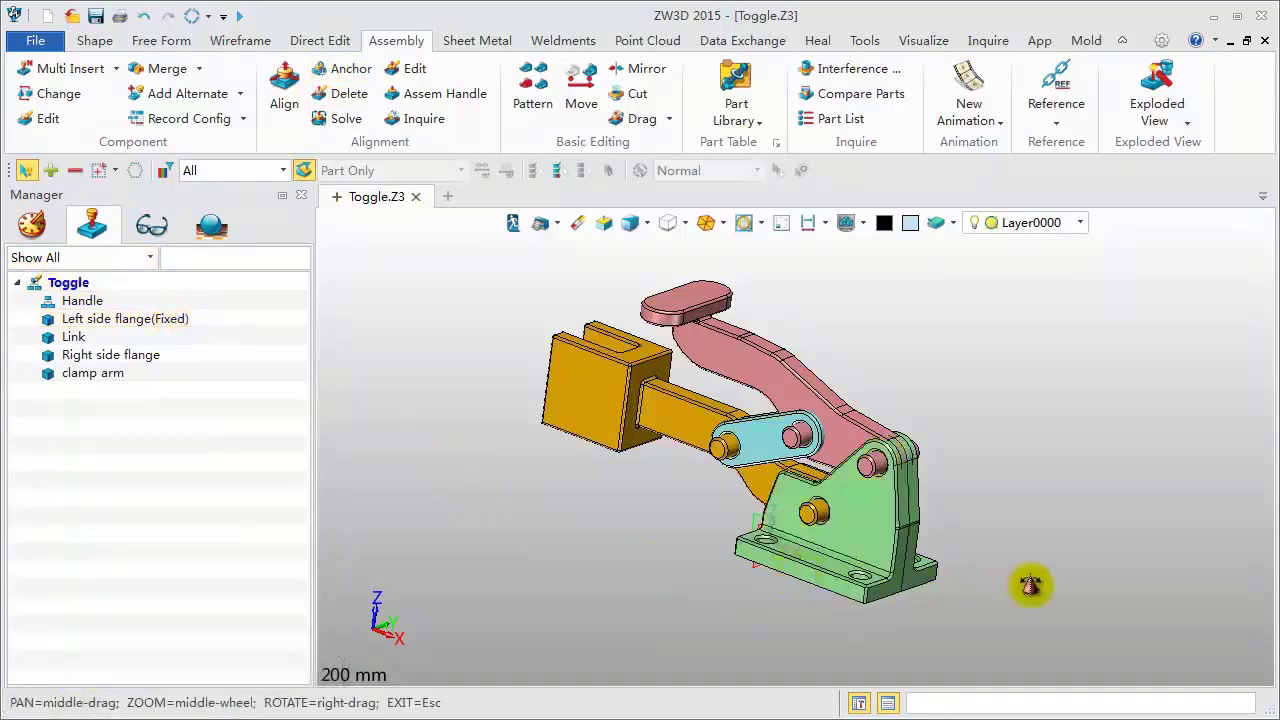
{"action": "right_click_drag", "start_coordinate": [1031, 586], "coordinate": [905, 600]}
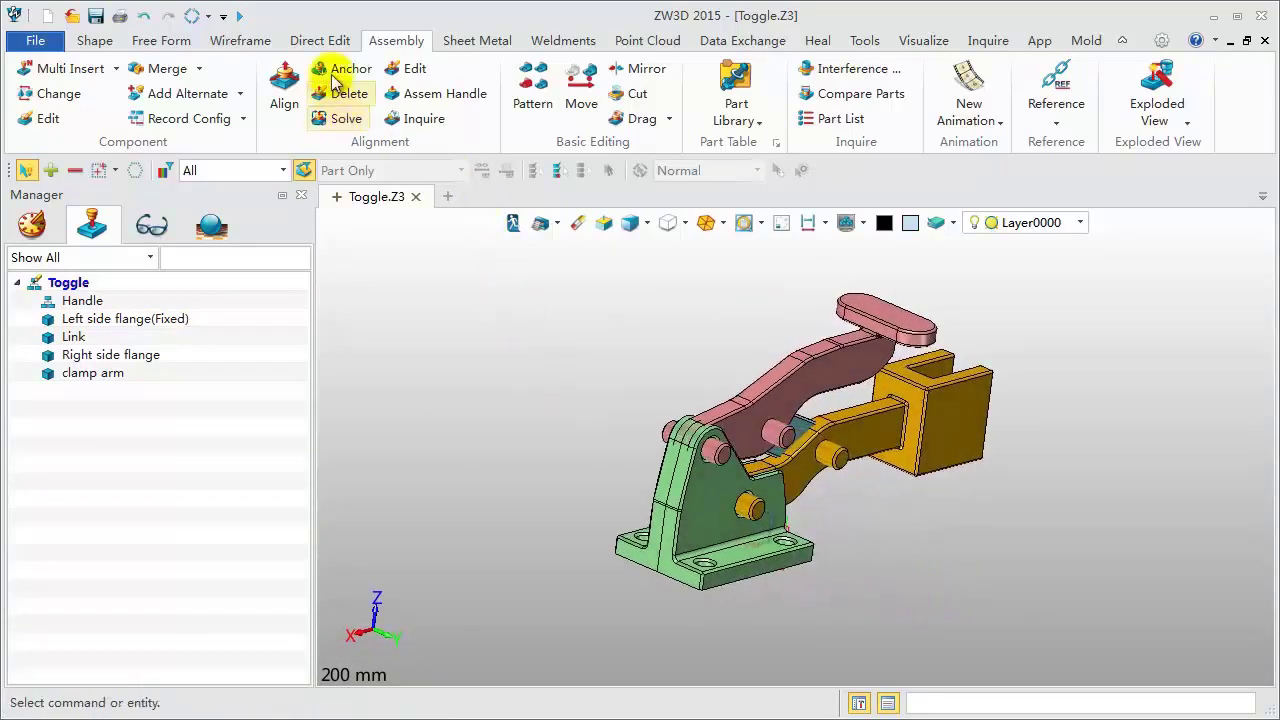
Step: Move the green side flange about 109 mm along Y
{"action": "left_click", "coordinate": [574, 86]}
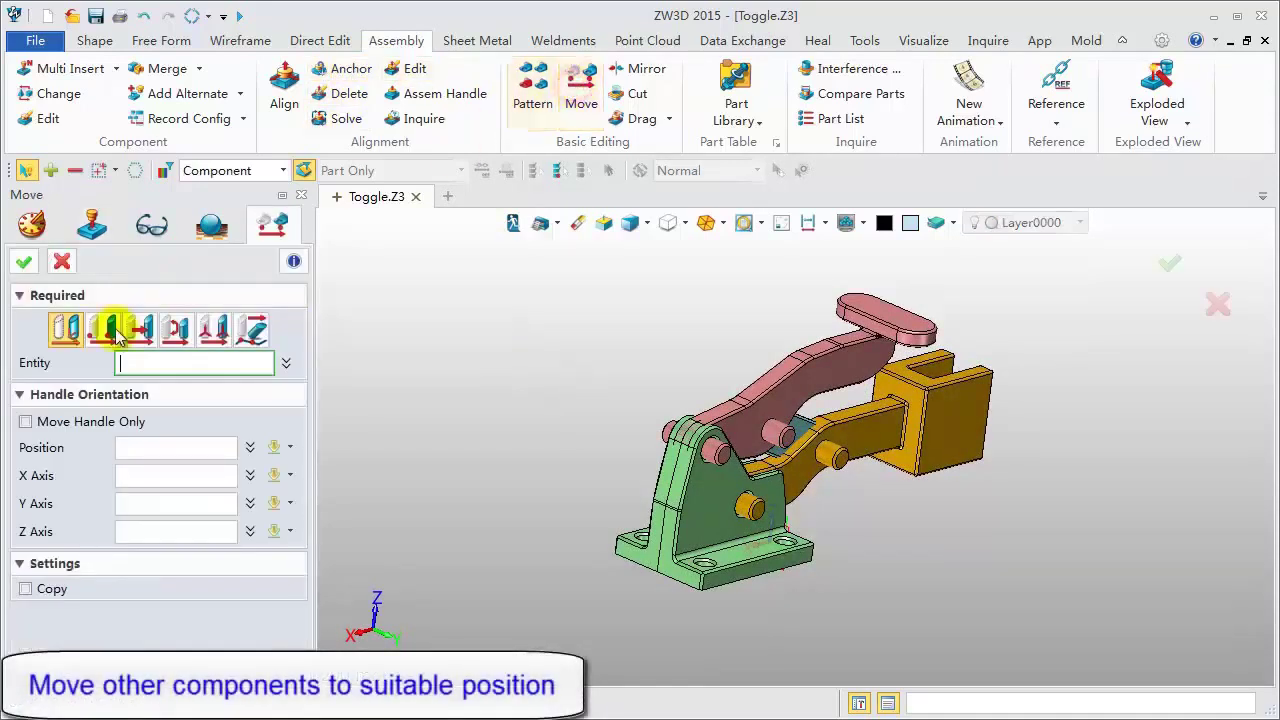
{"action": "left_click", "coordinate": [715, 550]}
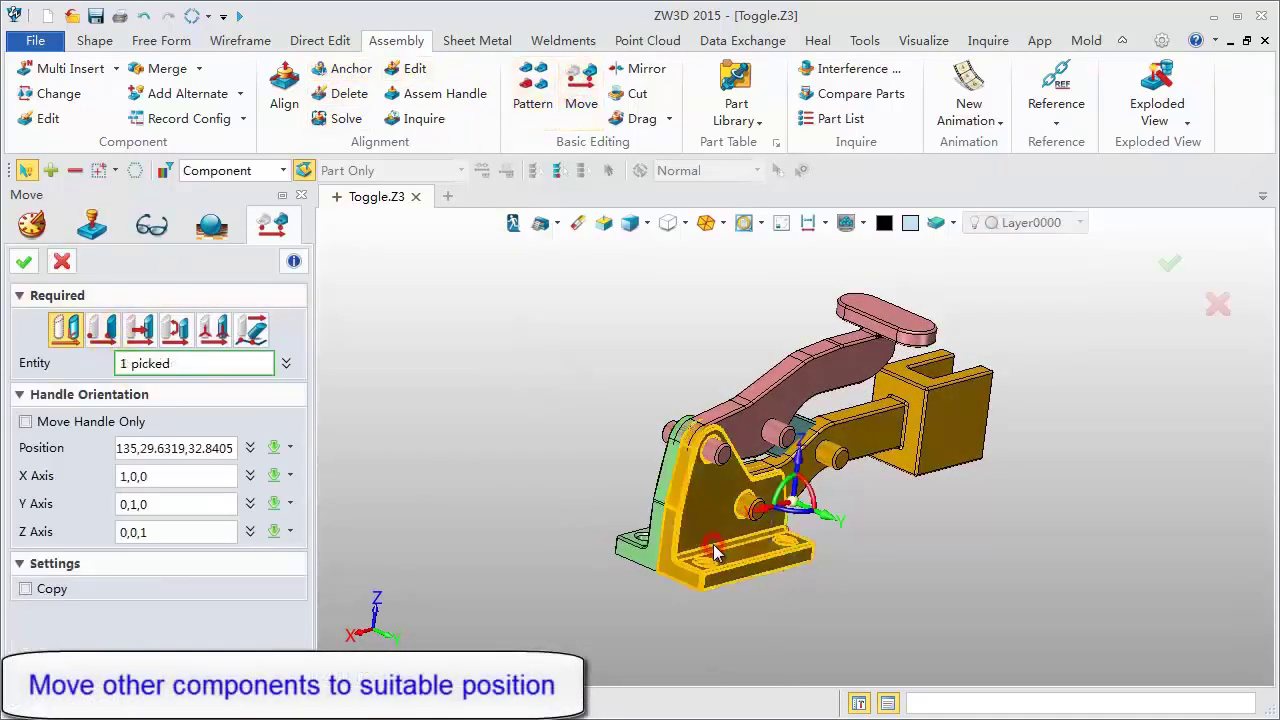
{"action": "left_click_drag", "start_coordinate": [826, 521], "coordinate": [1007, 628]}
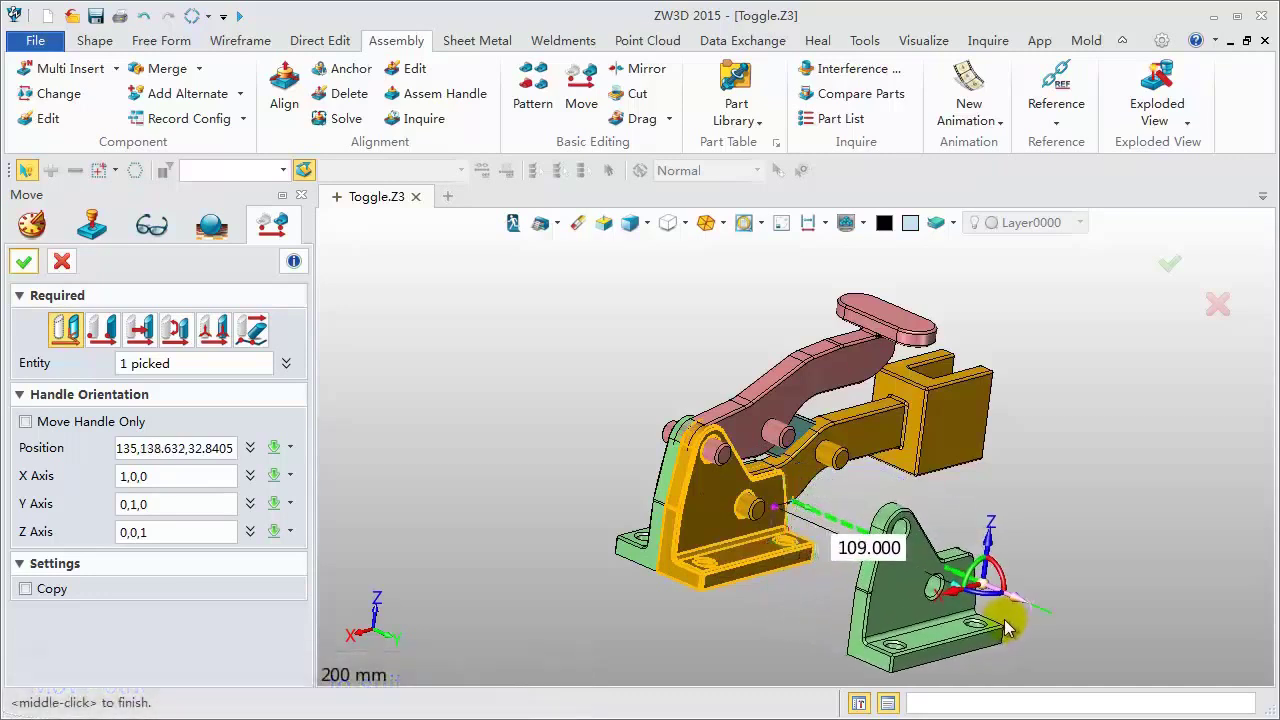
{"action": "left_click", "coordinate": [25, 264]}
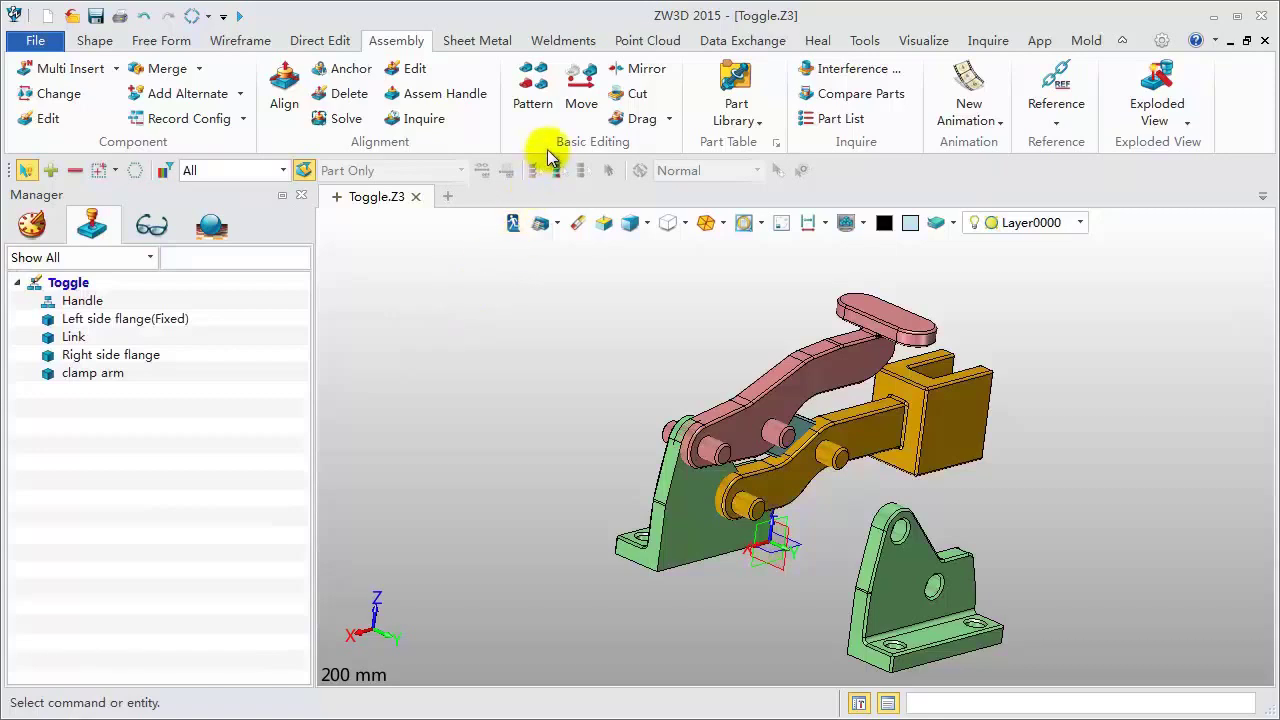
Step: Shift the Handle sideways along Y and lift it upward along Z
{"action": "left_click", "coordinate": [581, 86]}
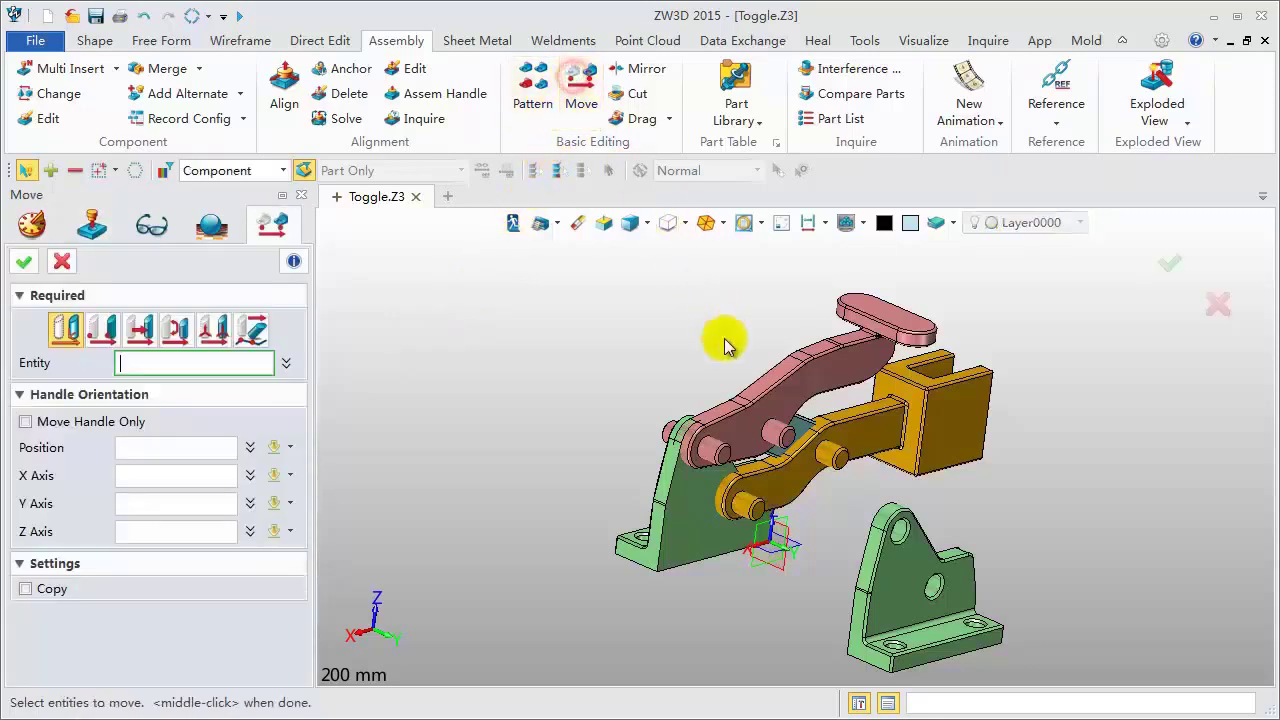
{"action": "left_click", "coordinate": [768, 412]}
{"action": "left_click", "coordinate": [768, 412]}
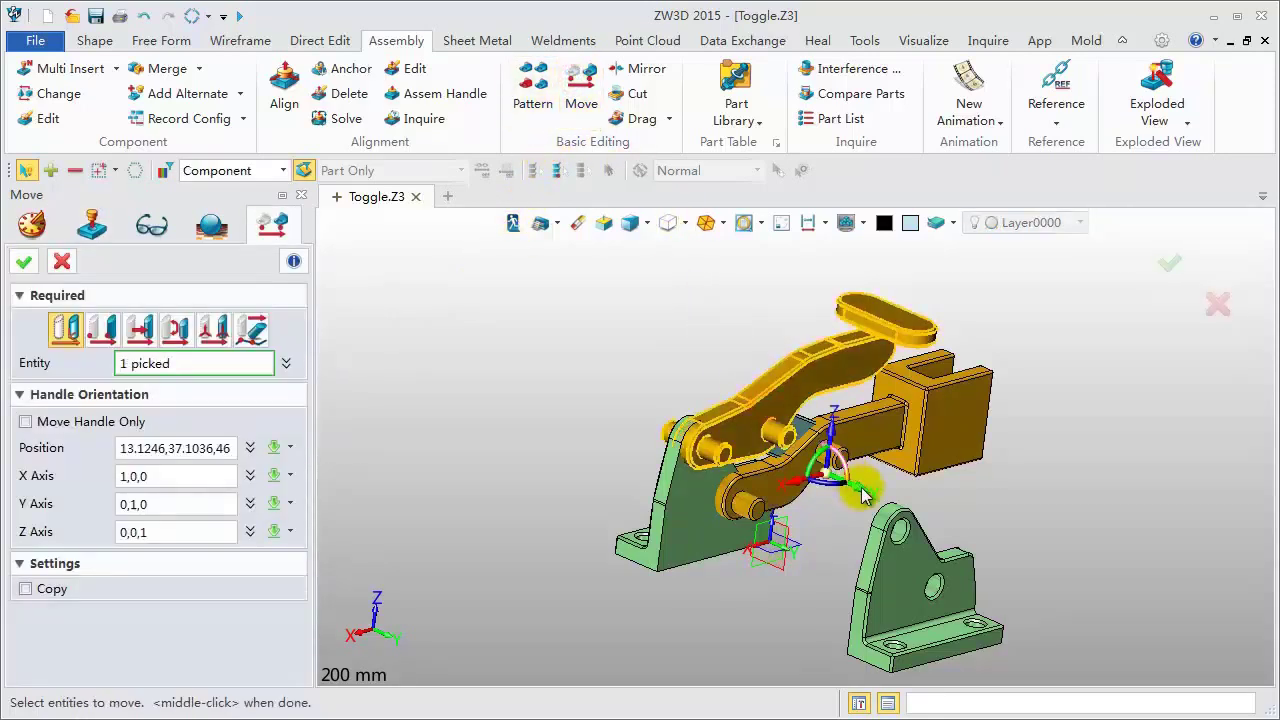
{"action": "left_click_drag", "start_coordinate": [862, 495], "coordinate": [972, 566]}
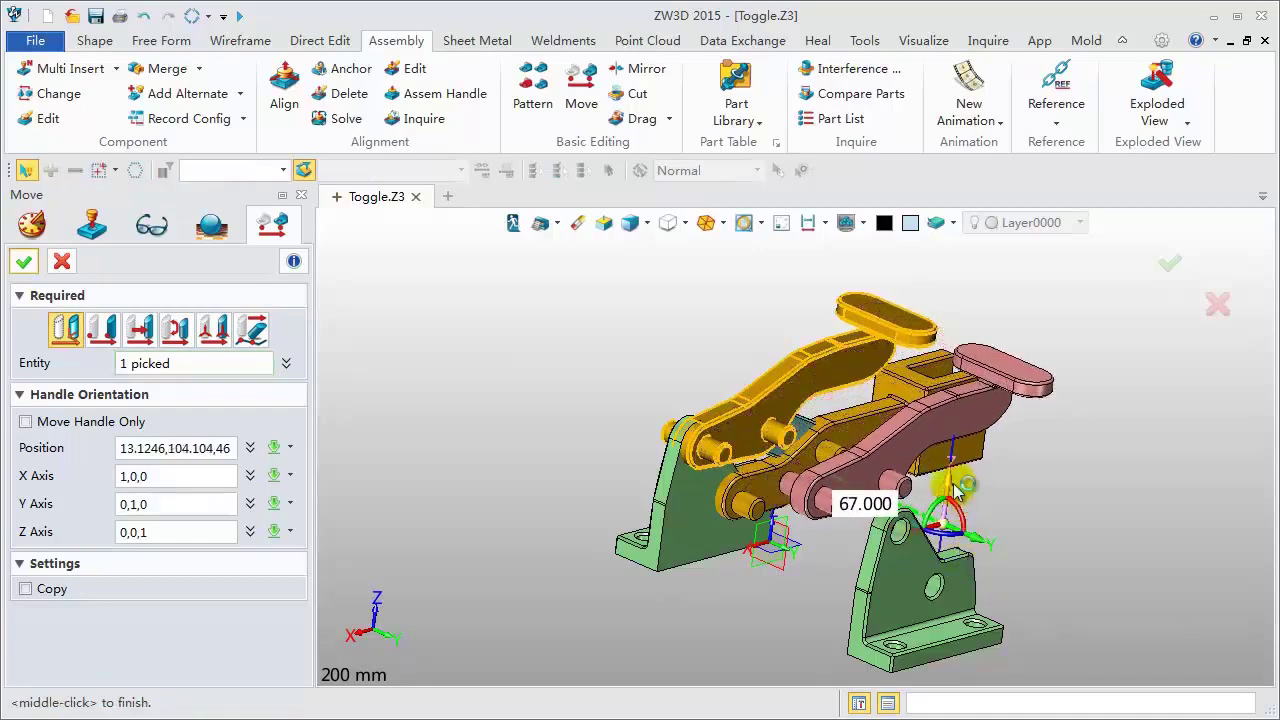
{"action": "left_click_drag", "start_coordinate": [955, 487], "coordinate": [945, 338]}
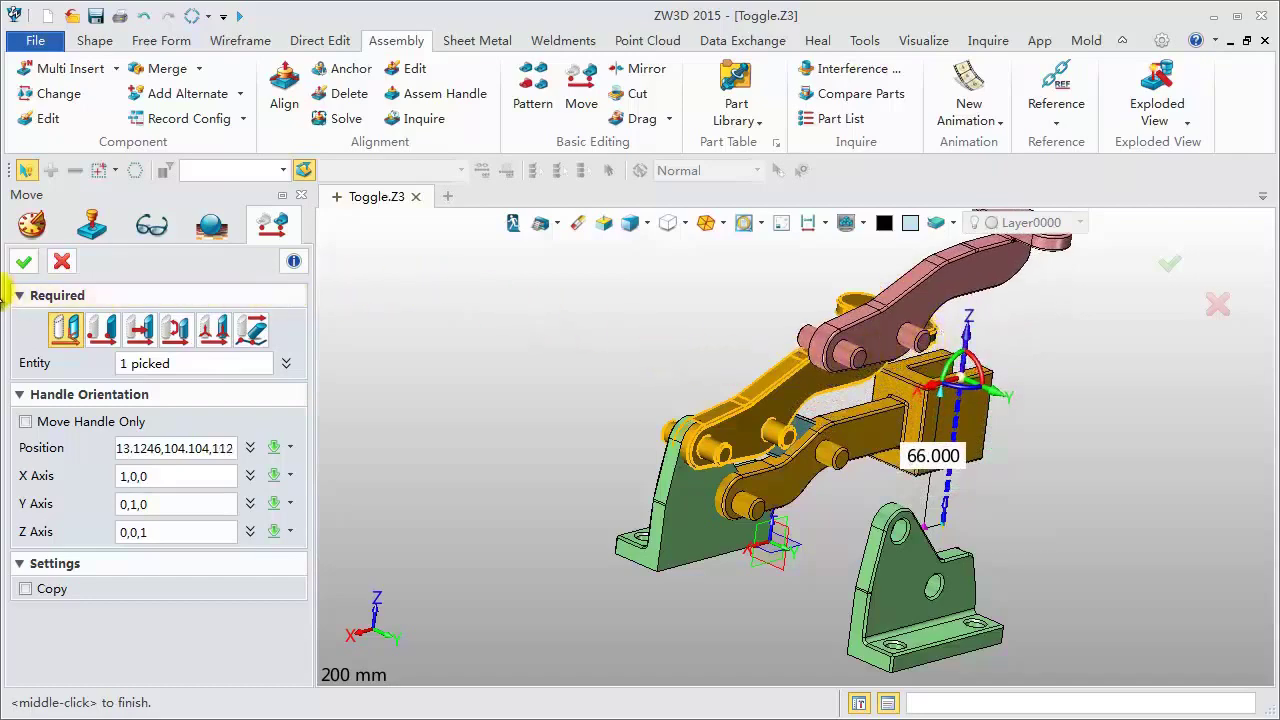
{"action": "left_click", "coordinate": [26, 262]}
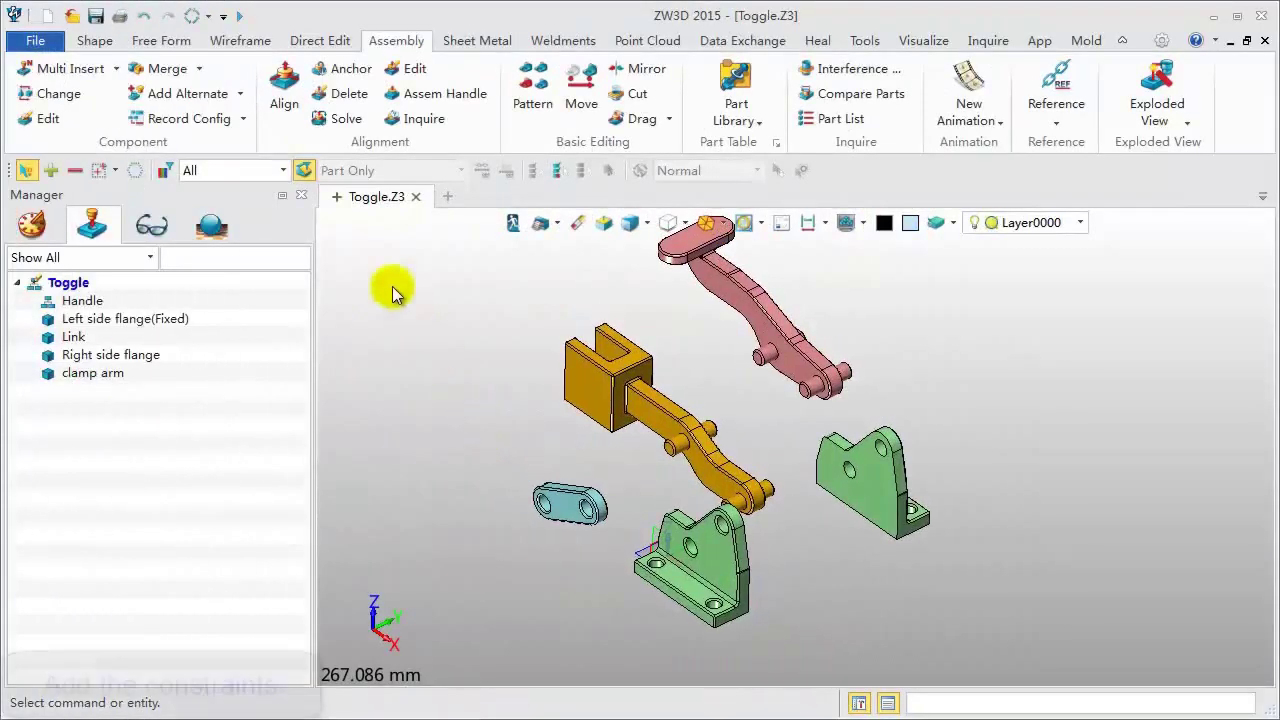
Step: With the Face filter, align the orange arm's hole concentric with the left flange hole
{"action": "left_click", "coordinate": [285, 90]}
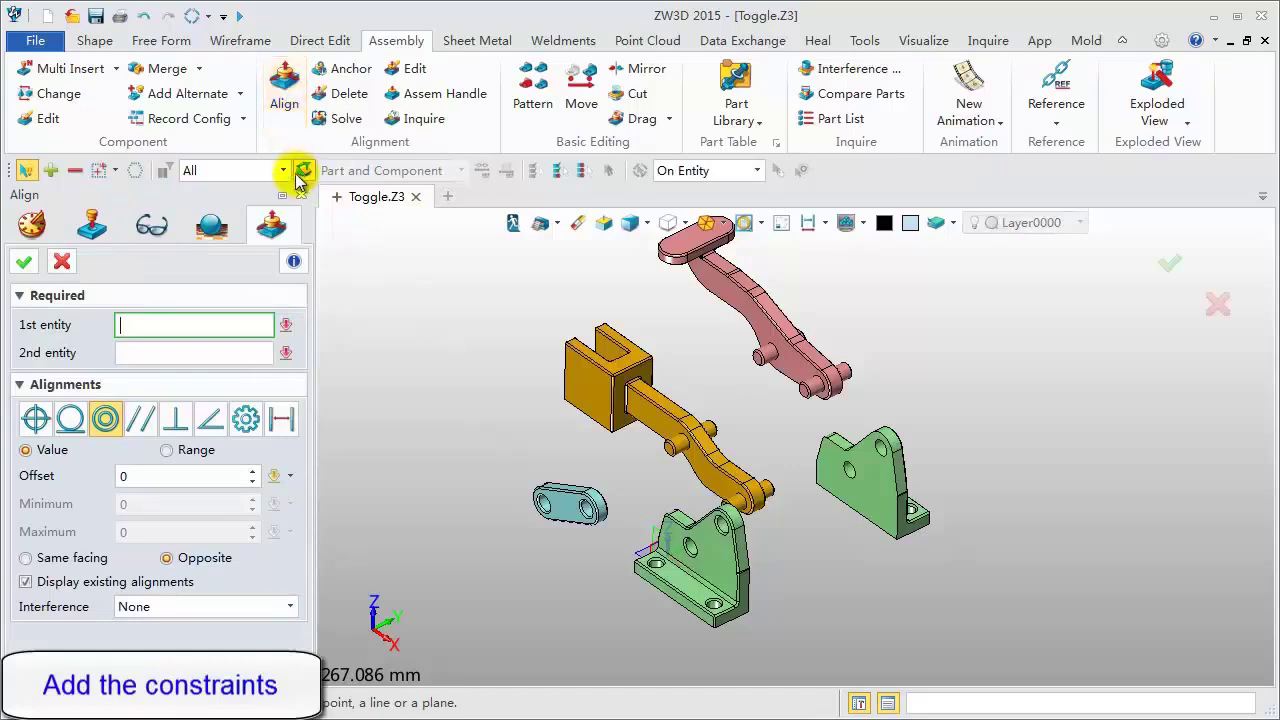
{"action": "left_click", "coordinate": [283, 170]}
{"action": "left_click", "coordinate": [240, 260]}
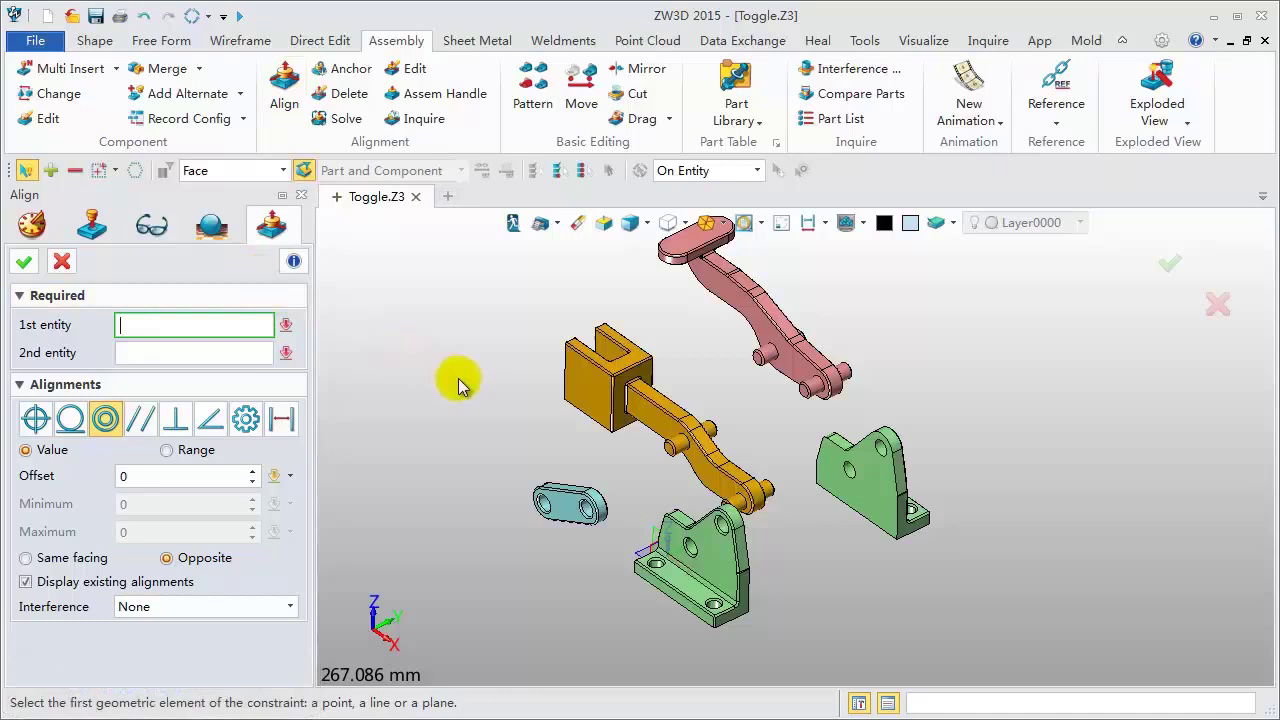
{"action": "left_click", "coordinate": [738, 493]}
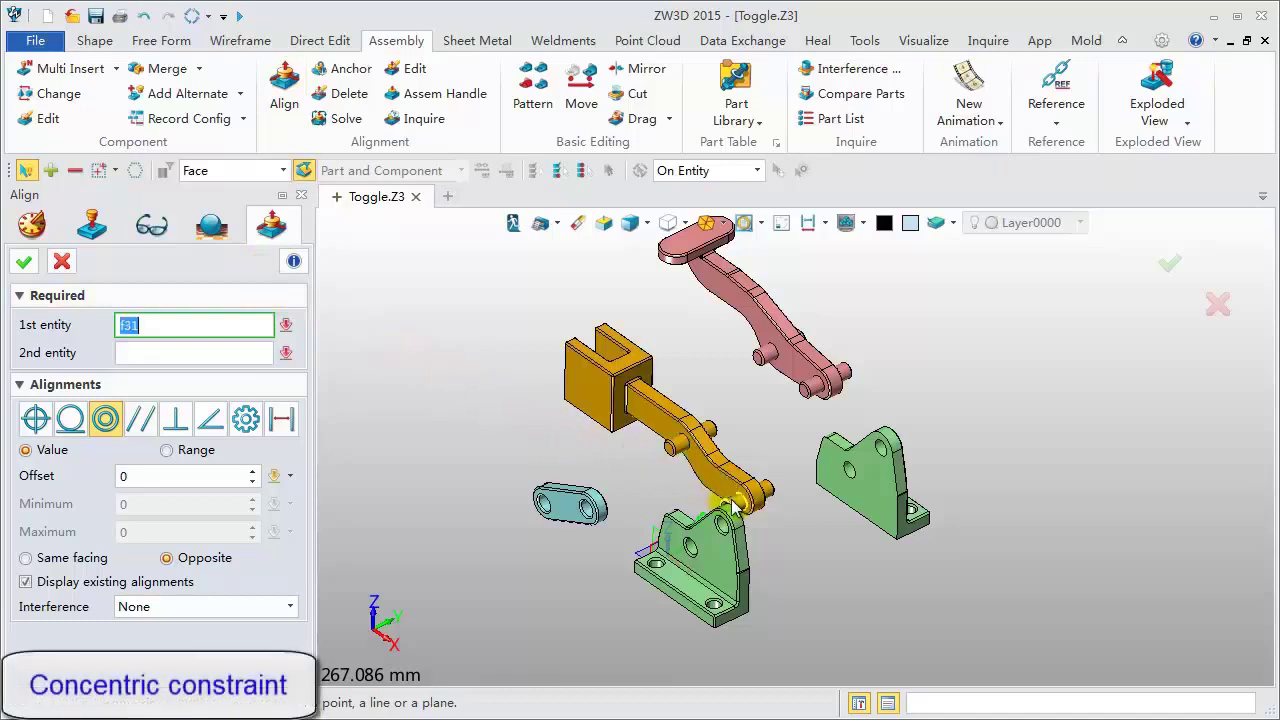
{"action": "left_click", "coordinate": [700, 550]}
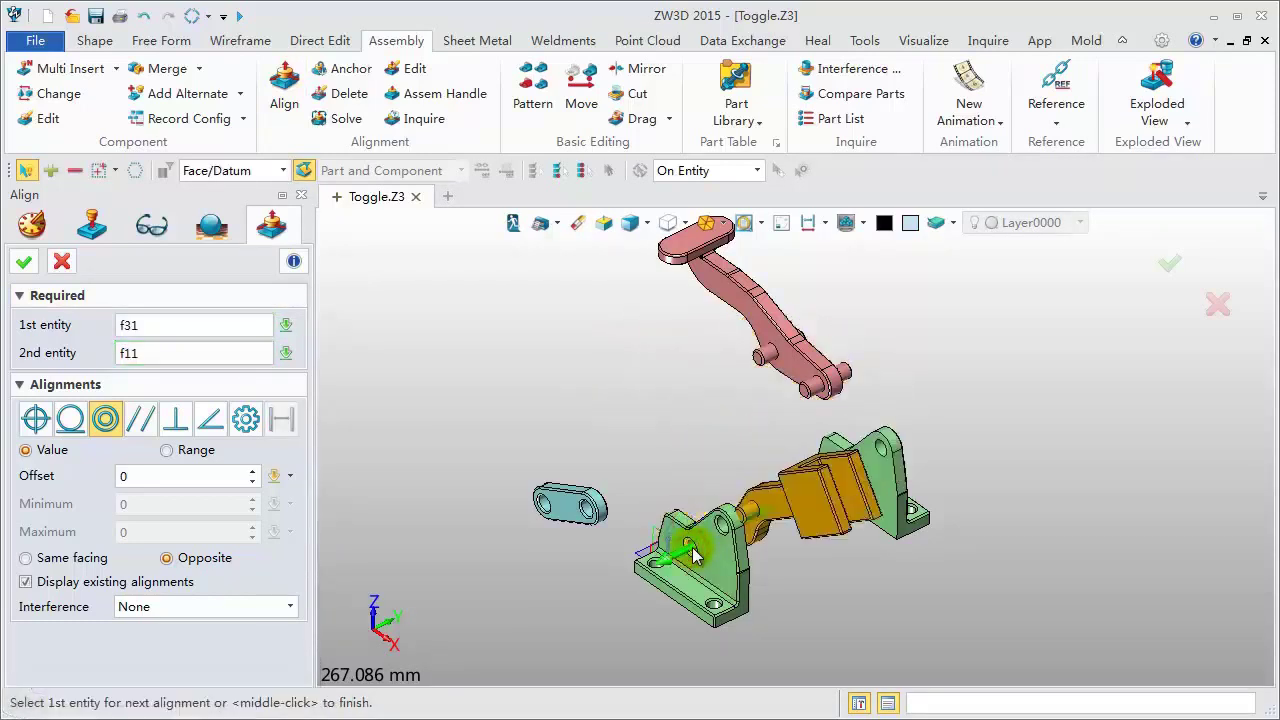
{"action": "left_click", "coordinate": [26, 558]}
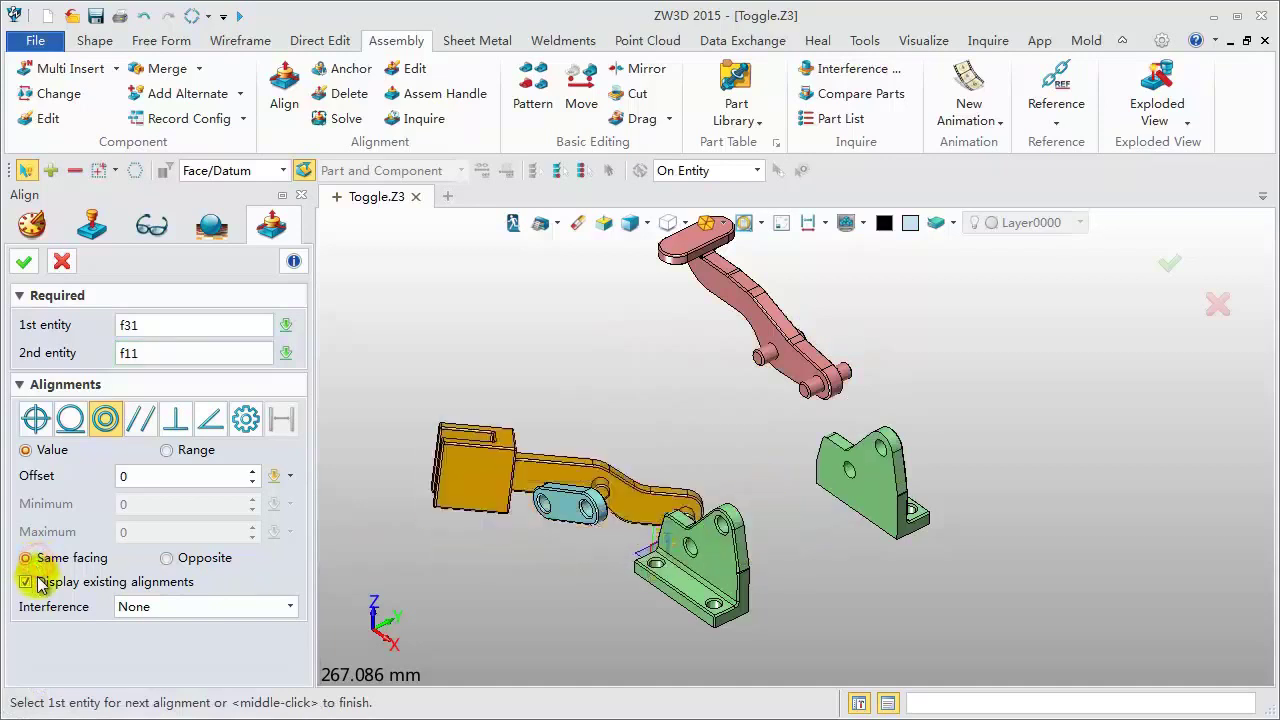
{"action": "left_click", "coordinate": [37, 580]}
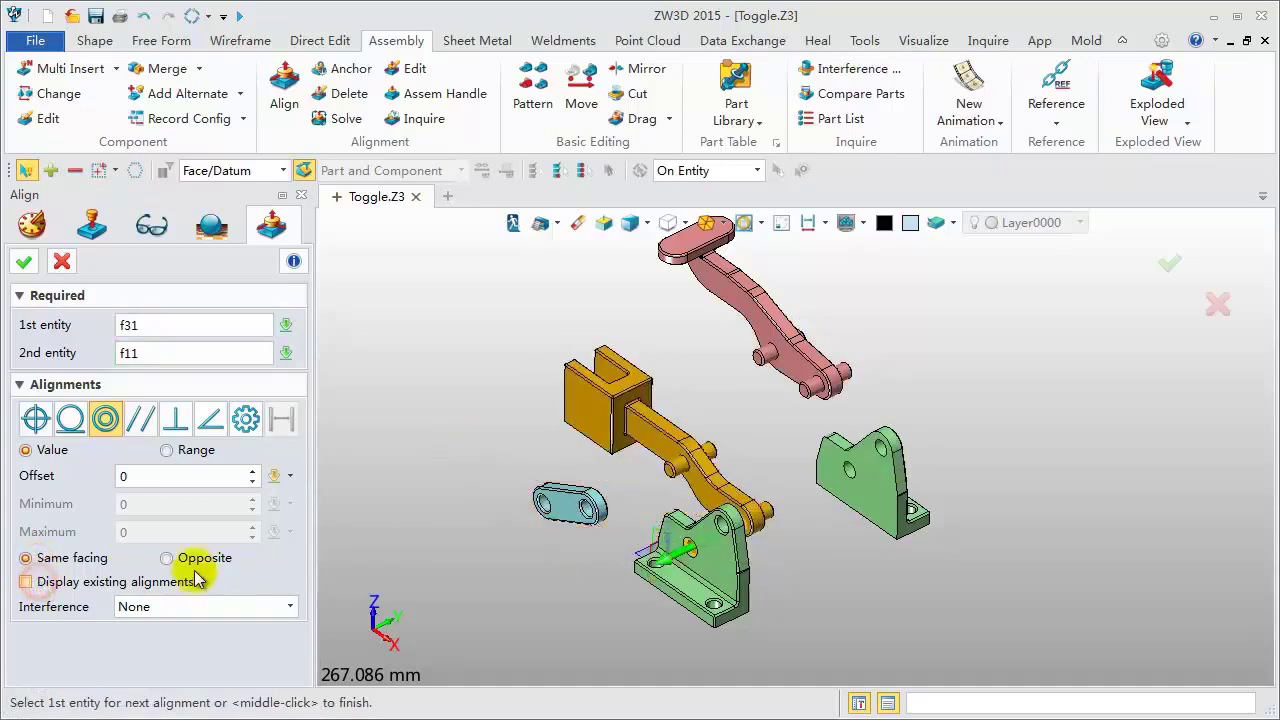
Step: Make the arm's flat face coincident with the flange face, facing opposite, and confirm
{"action": "left_click", "coordinate": [660, 460]}
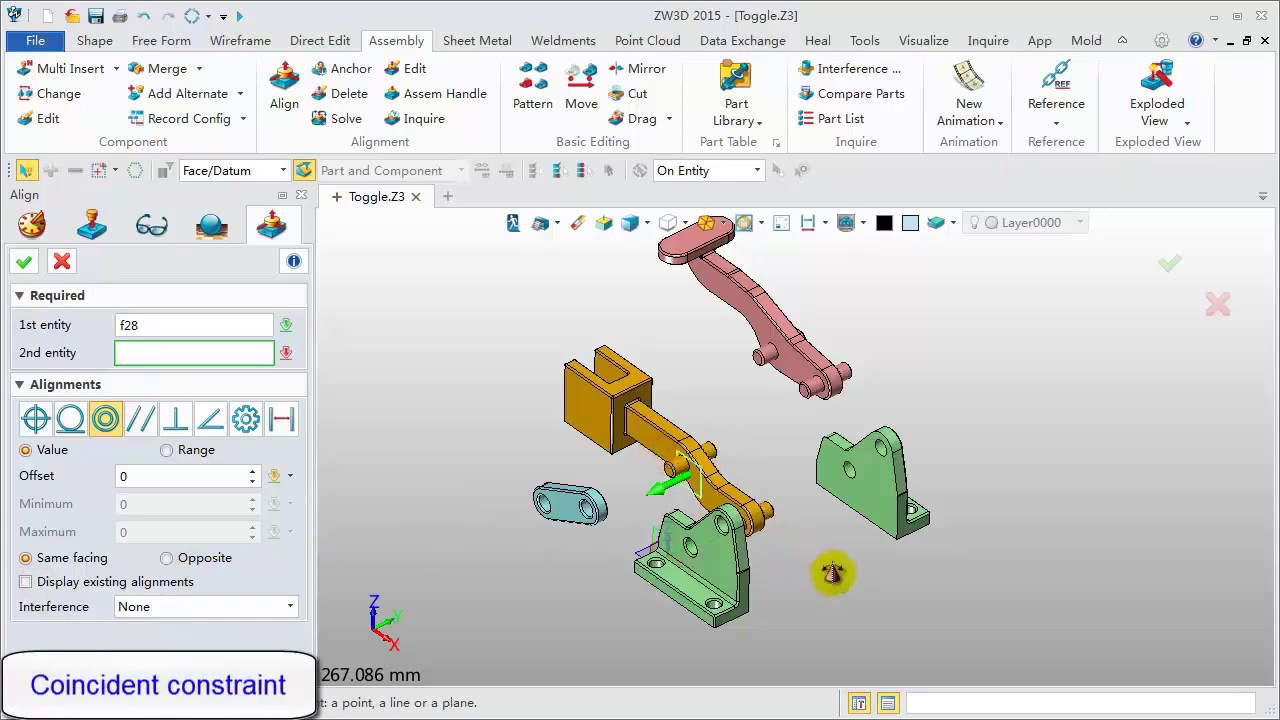
{"action": "right_click_drag", "start_coordinate": [837, 571], "coordinate": [743, 585]}
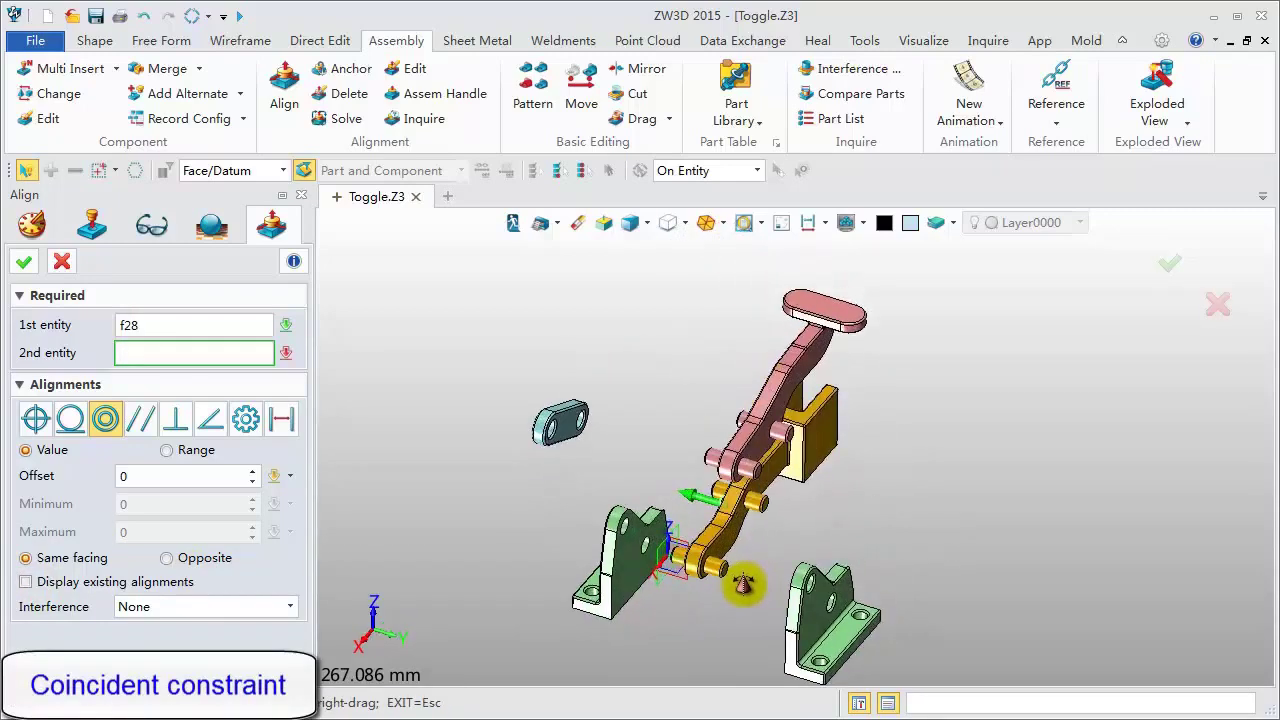
{"action": "left_click", "coordinate": [627, 585]}
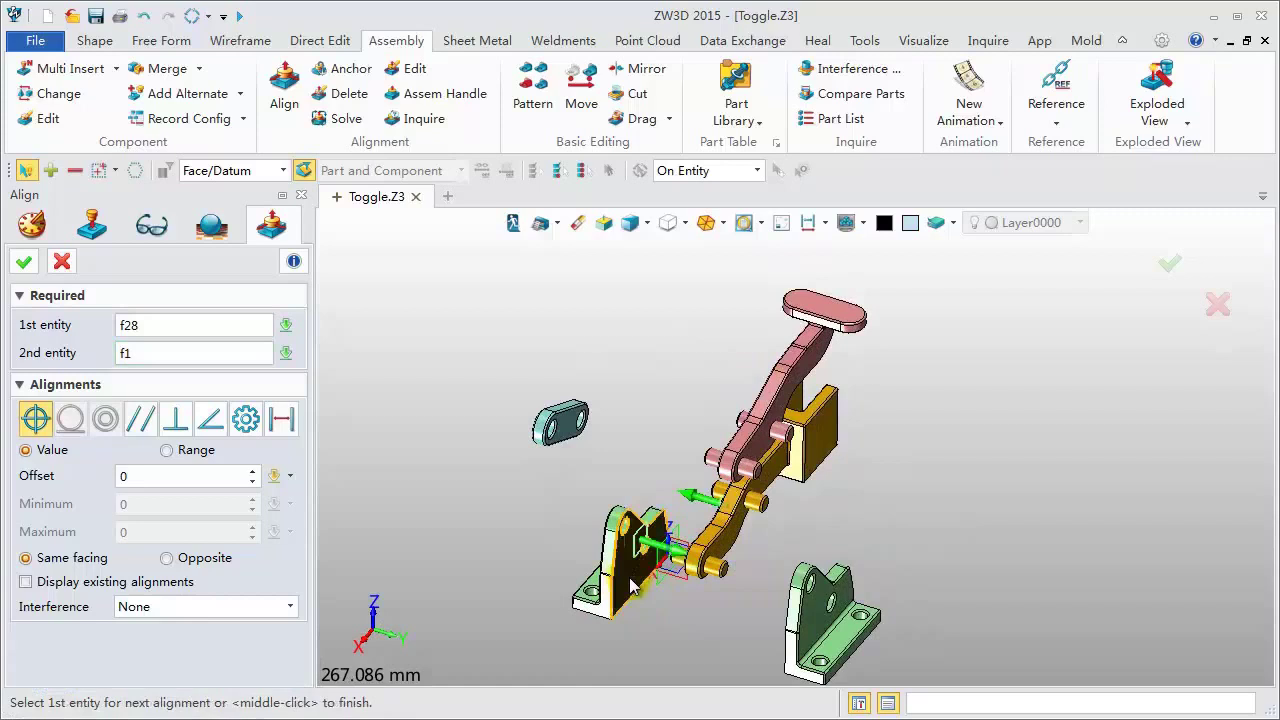
{"action": "left_click", "coordinate": [168, 560]}
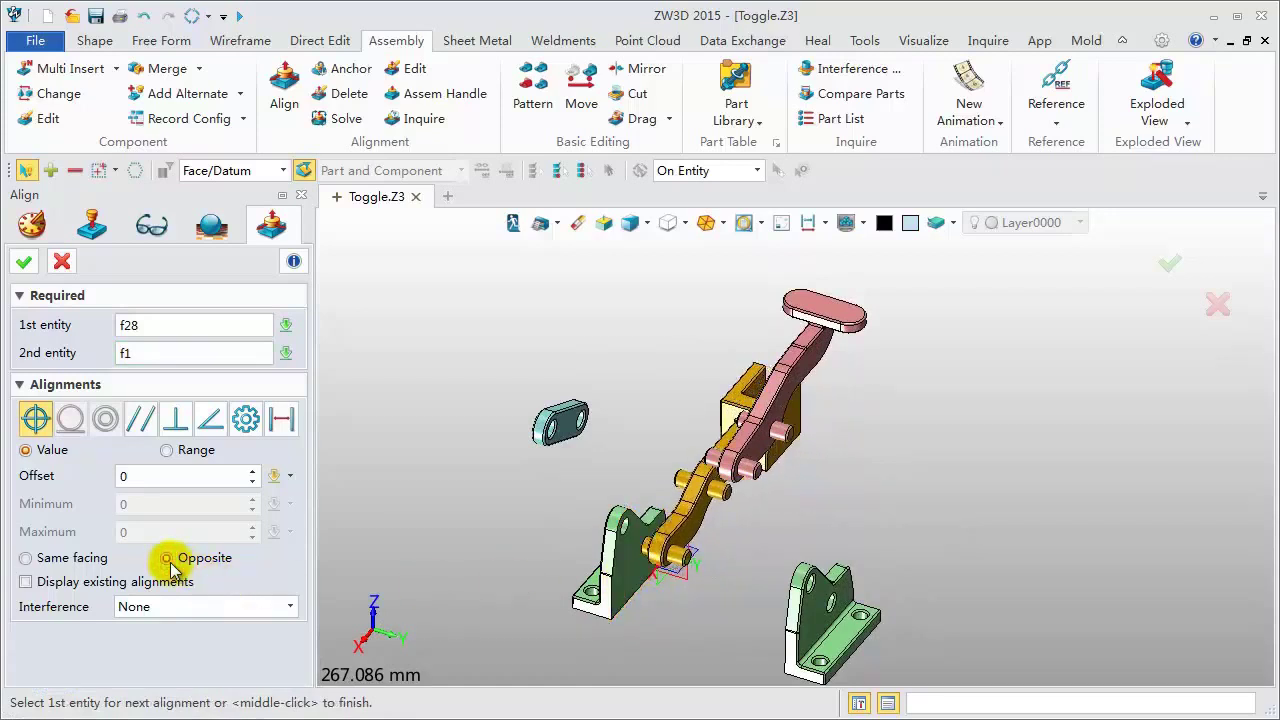
{"action": "left_click", "coordinate": [25, 262]}
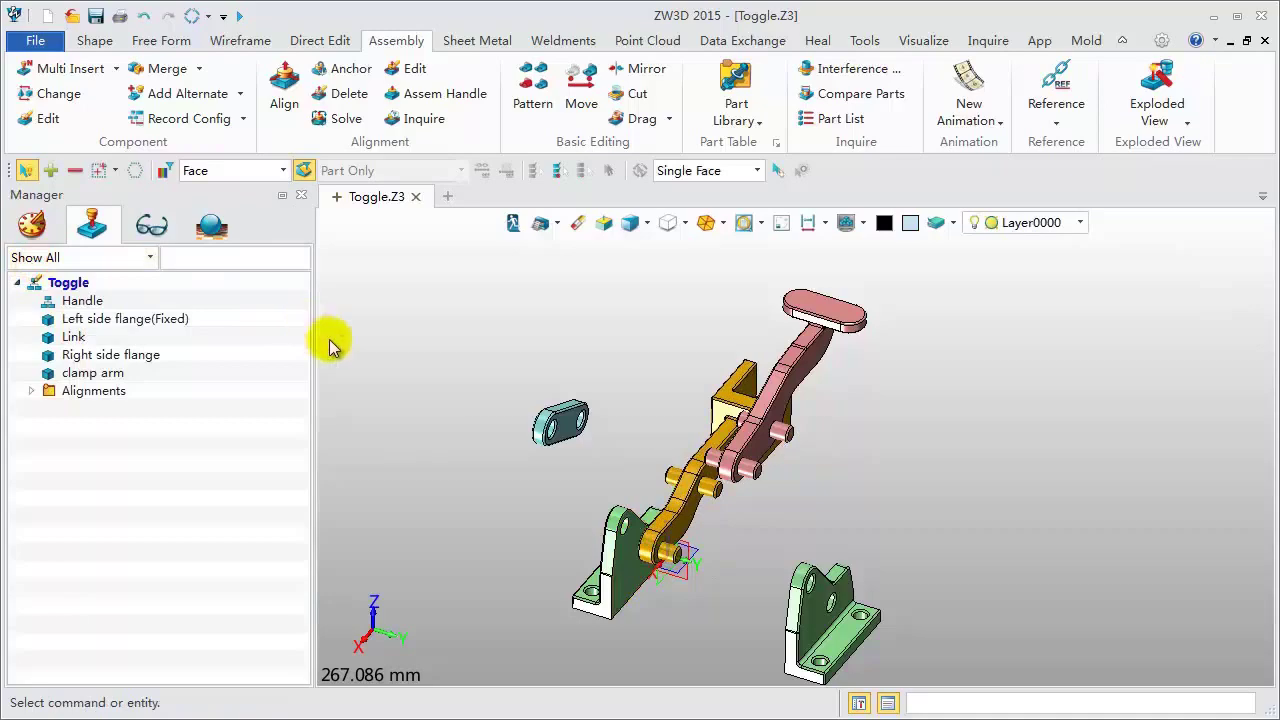
Step: Align the pink handle's pin hole concentric with the matching flange hole
{"action": "right_click_drag", "start_coordinate": [378, 340], "coordinate": [474, 363]}
{"action": "middle_click", "coordinate": [425, 350]}
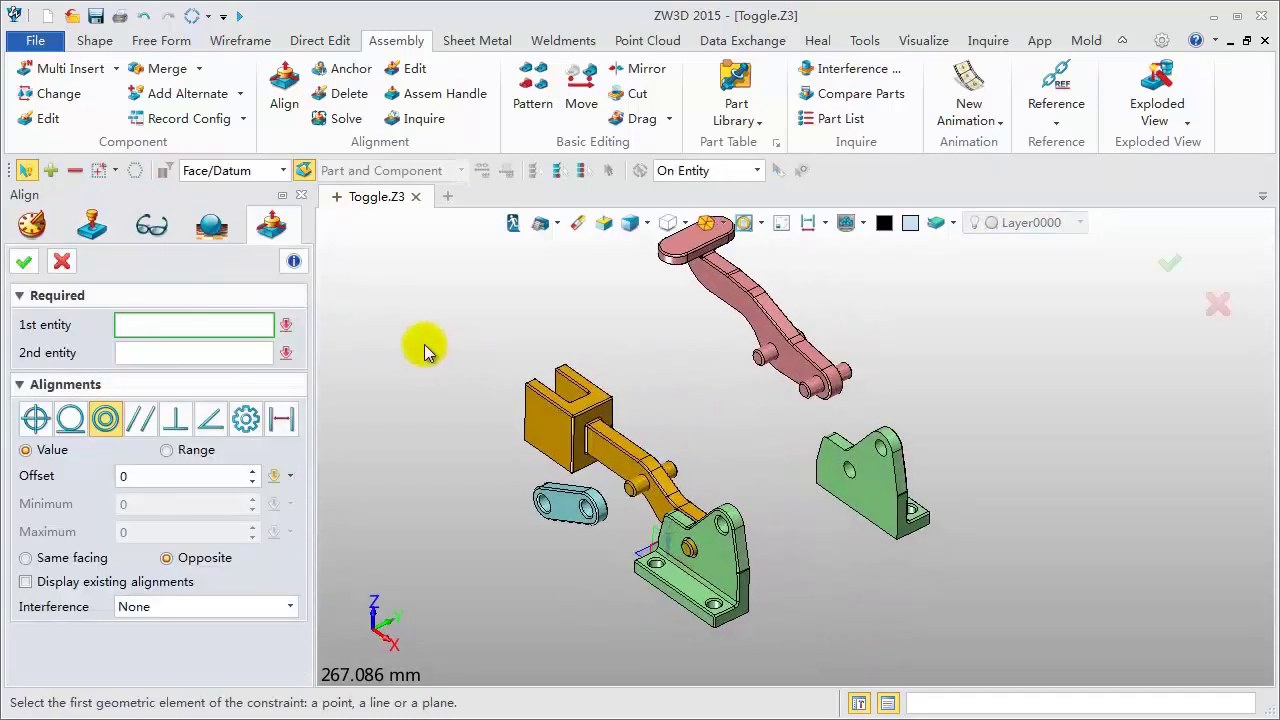
{"action": "left_click", "coordinate": [808, 390]}
{"action": "left_click", "coordinate": [722, 530]}
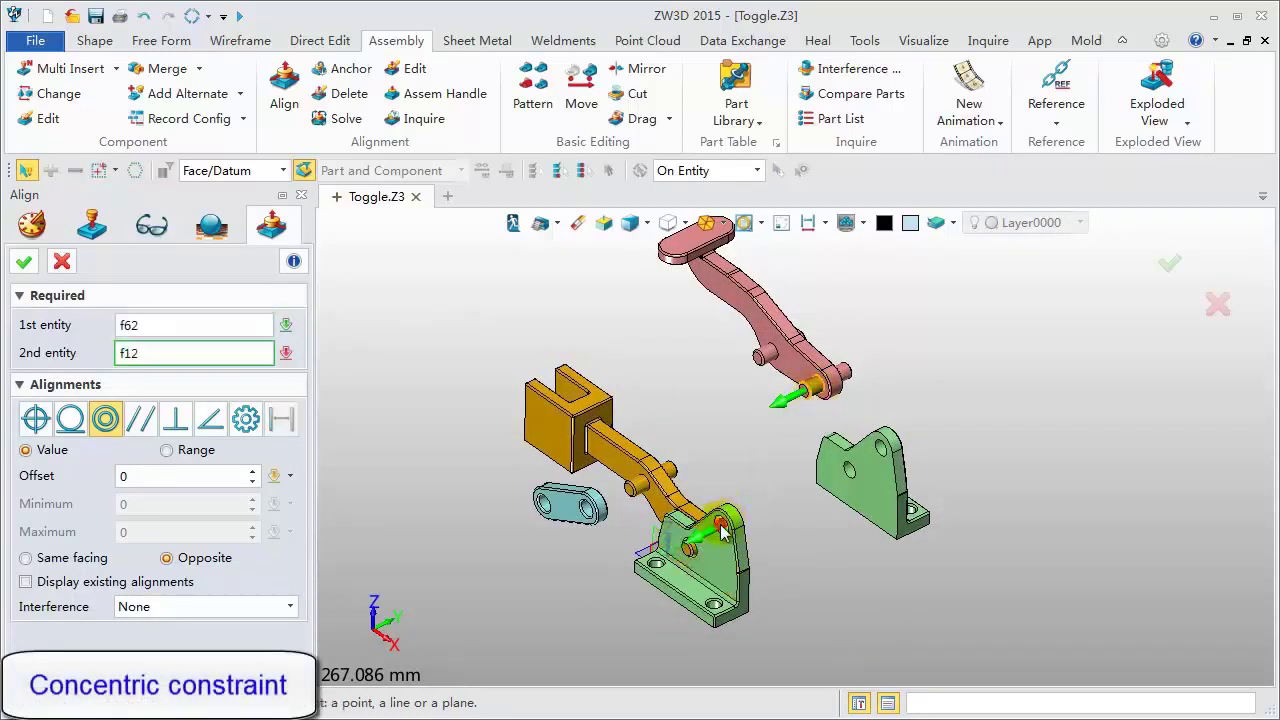
{"action": "left_click", "coordinate": [42, 565]}
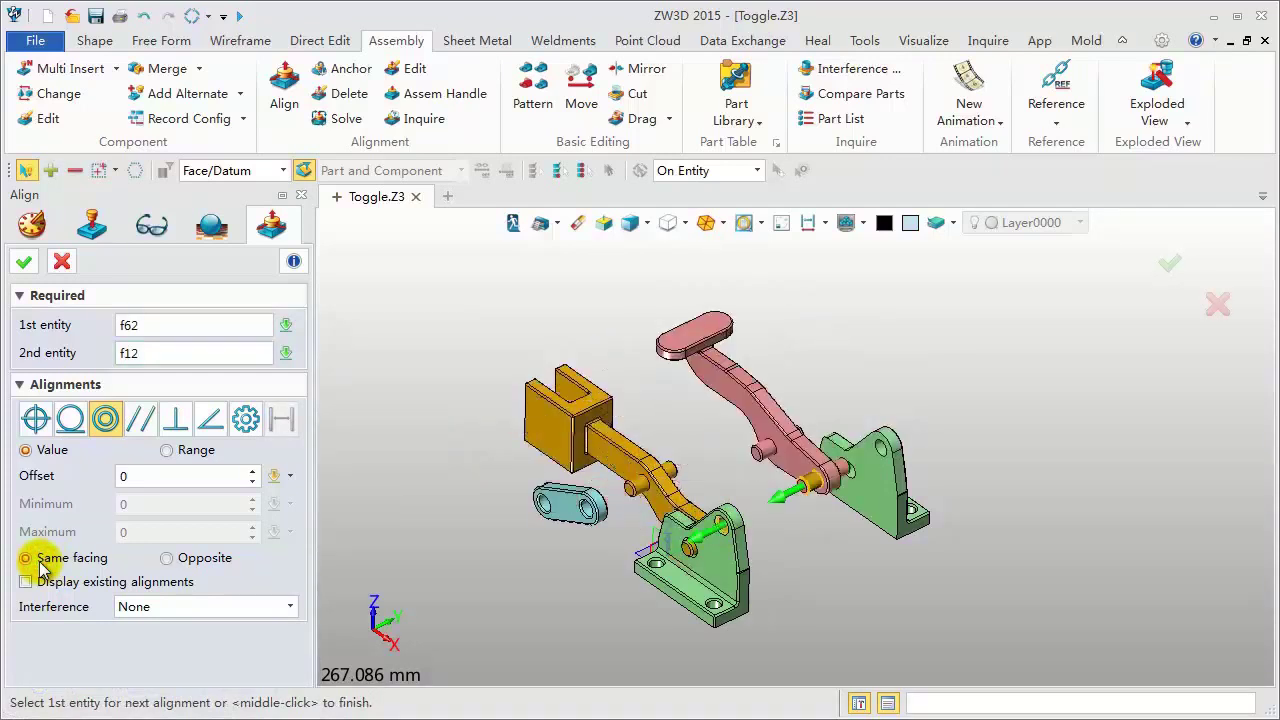
Step: Make the handle's flat face coincident with flange face f1, facing opposite, and confirm
{"action": "left_click", "coordinate": [704, 378]}
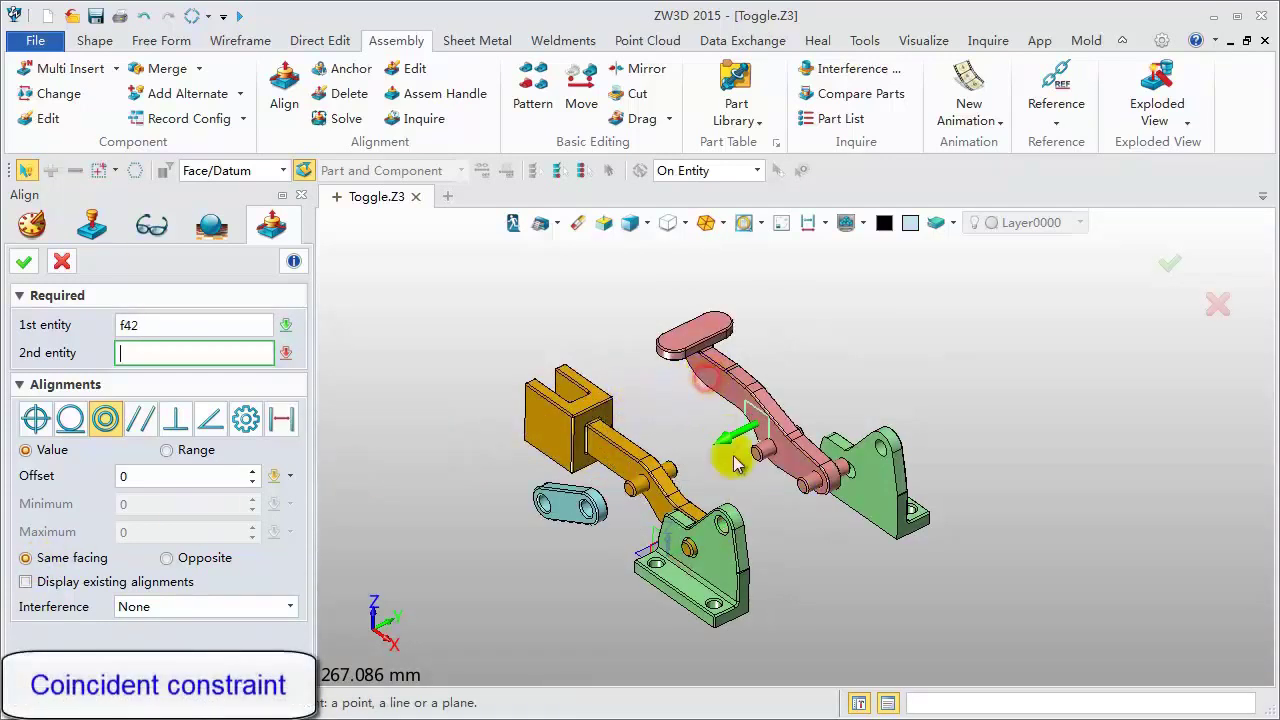
{"action": "middle_click_drag", "start_coordinate": [838, 562], "coordinate": [771, 591]}
{"action": "left_click", "coordinate": [628, 594]}
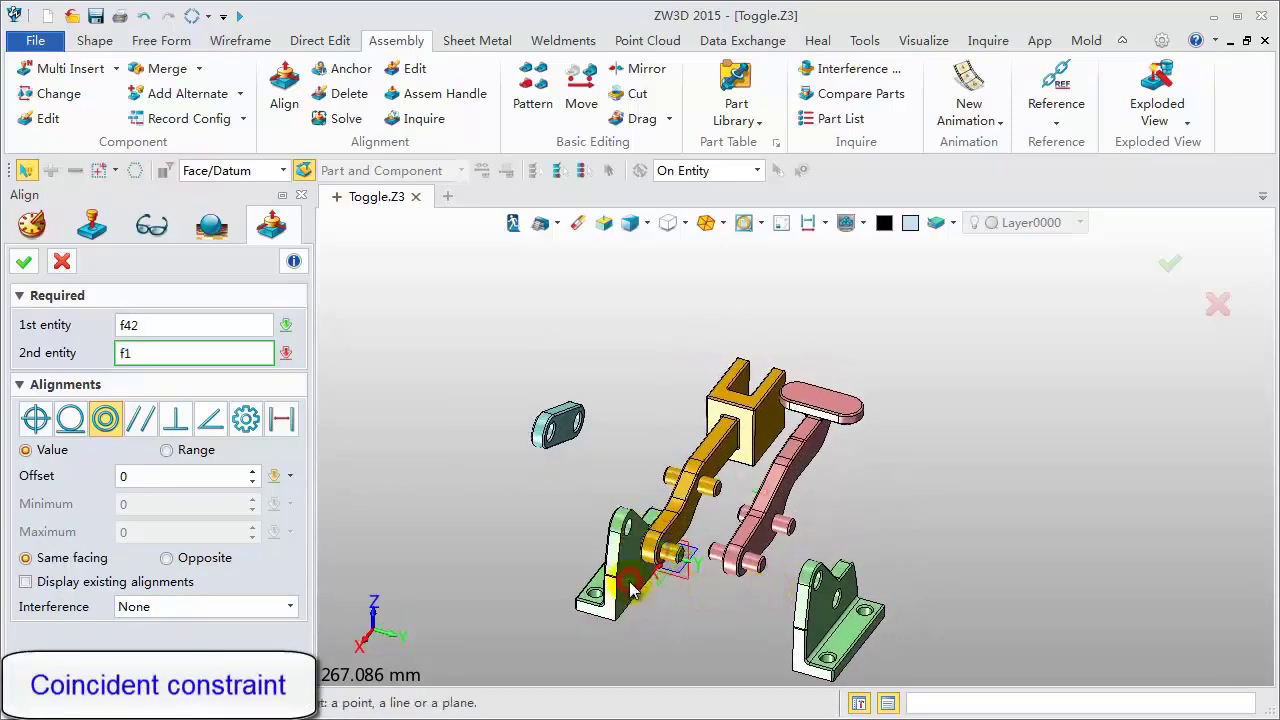
{"action": "left_click", "coordinate": [167, 558]}
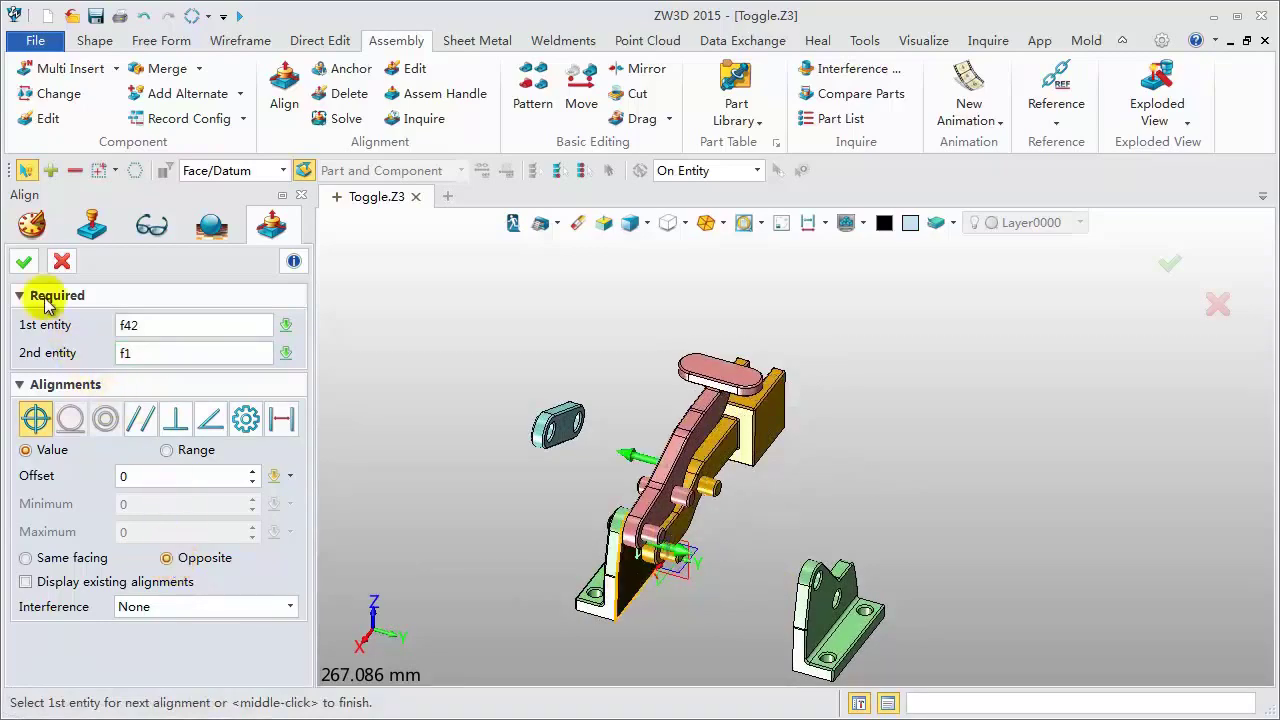
{"action": "left_click", "coordinate": [24, 261]}
{"action": "right_click_drag", "start_coordinate": [460, 418], "coordinate": [551, 441]}
{"action": "scroll", "coordinate": [555, 601], "scroll_direction": "up", "scroll_amount": 1}
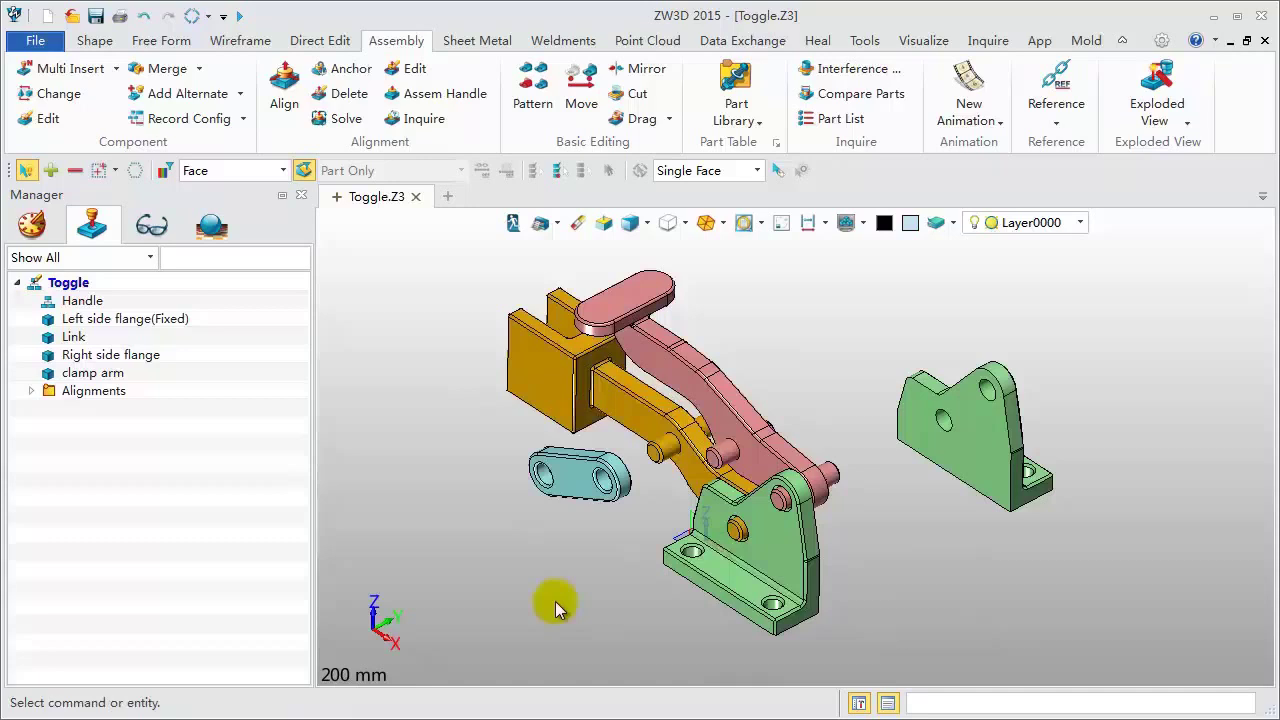
Step: Align the link's two holes concentric with the orange arm pin and pink handle pin
{"action": "middle_click", "coordinate": [370, 284]}
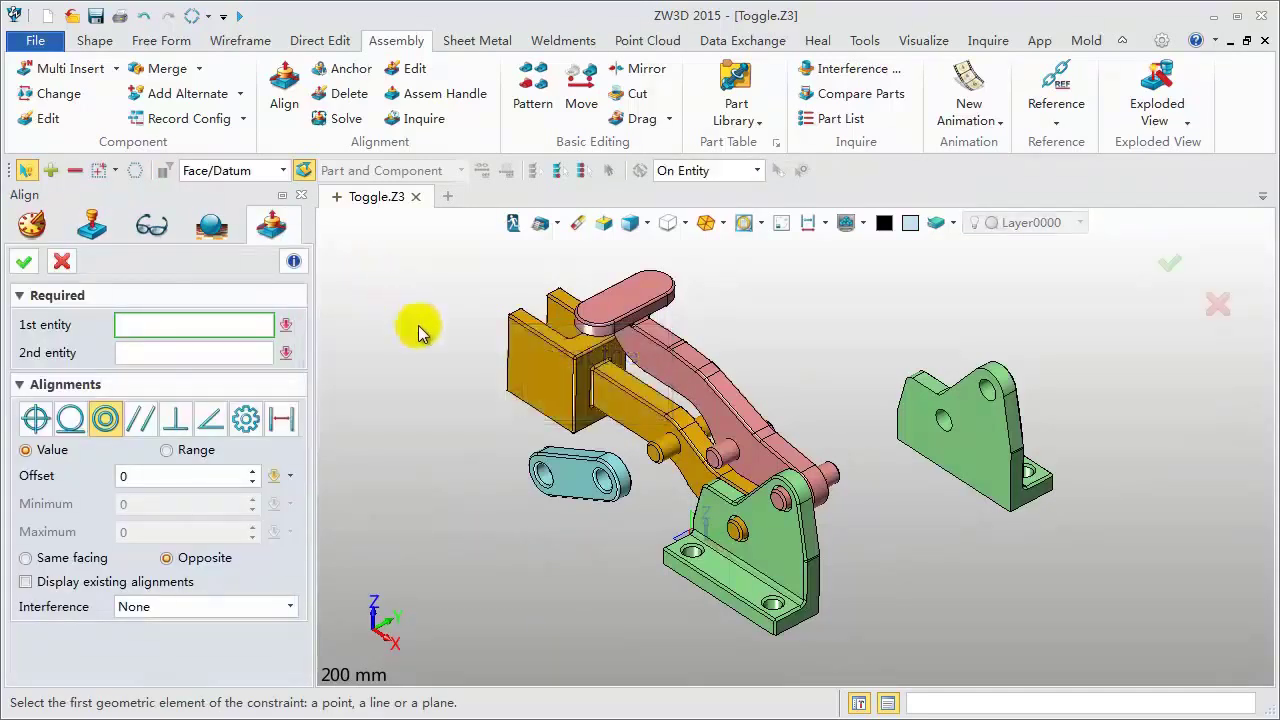
{"action": "left_click", "coordinate": [650, 441]}
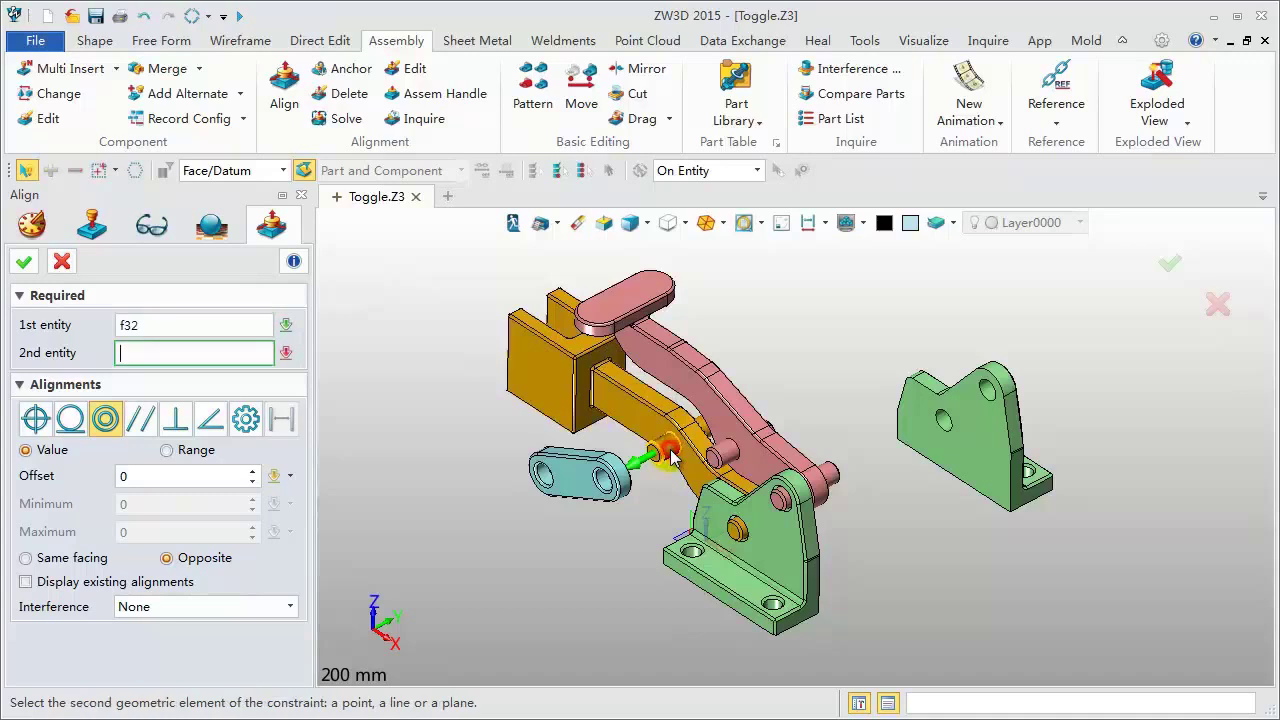
{"action": "left_click", "coordinate": [545, 478]}
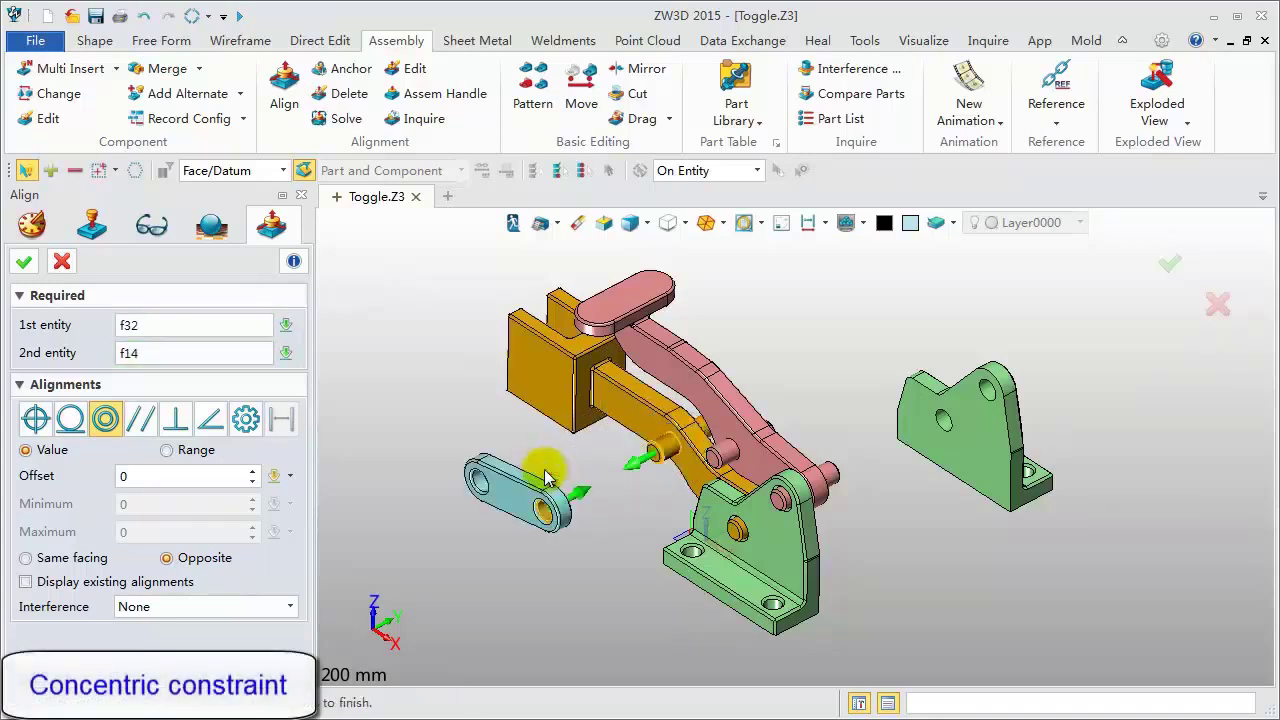
{"action": "left_click", "coordinate": [41, 563]}
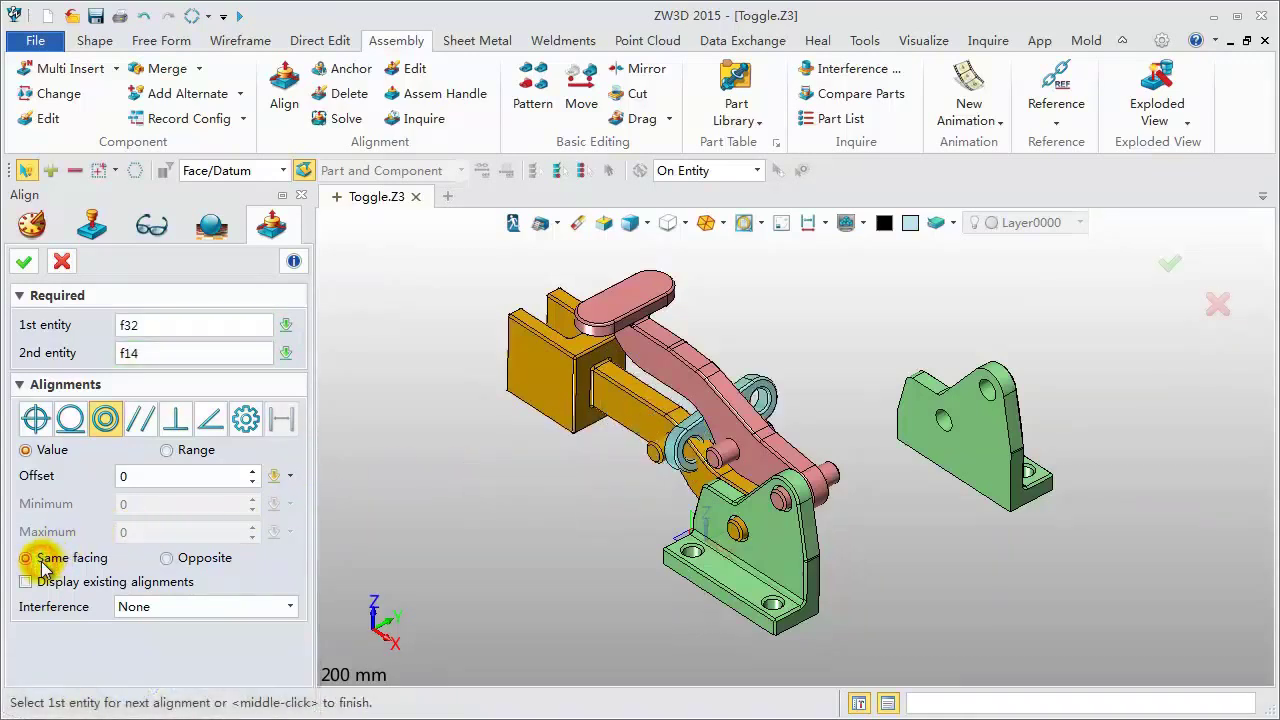
{"action": "left_click", "coordinate": [727, 459]}
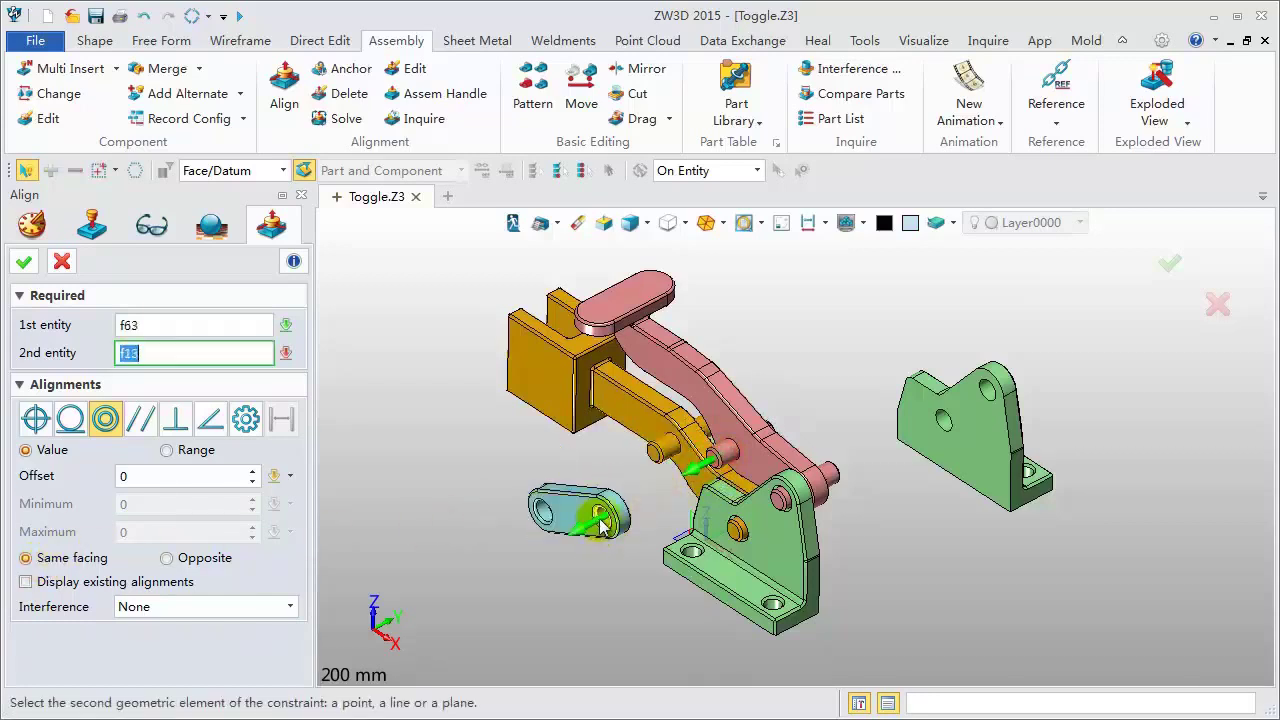
{"action": "left_click", "coordinate": [604, 521]}
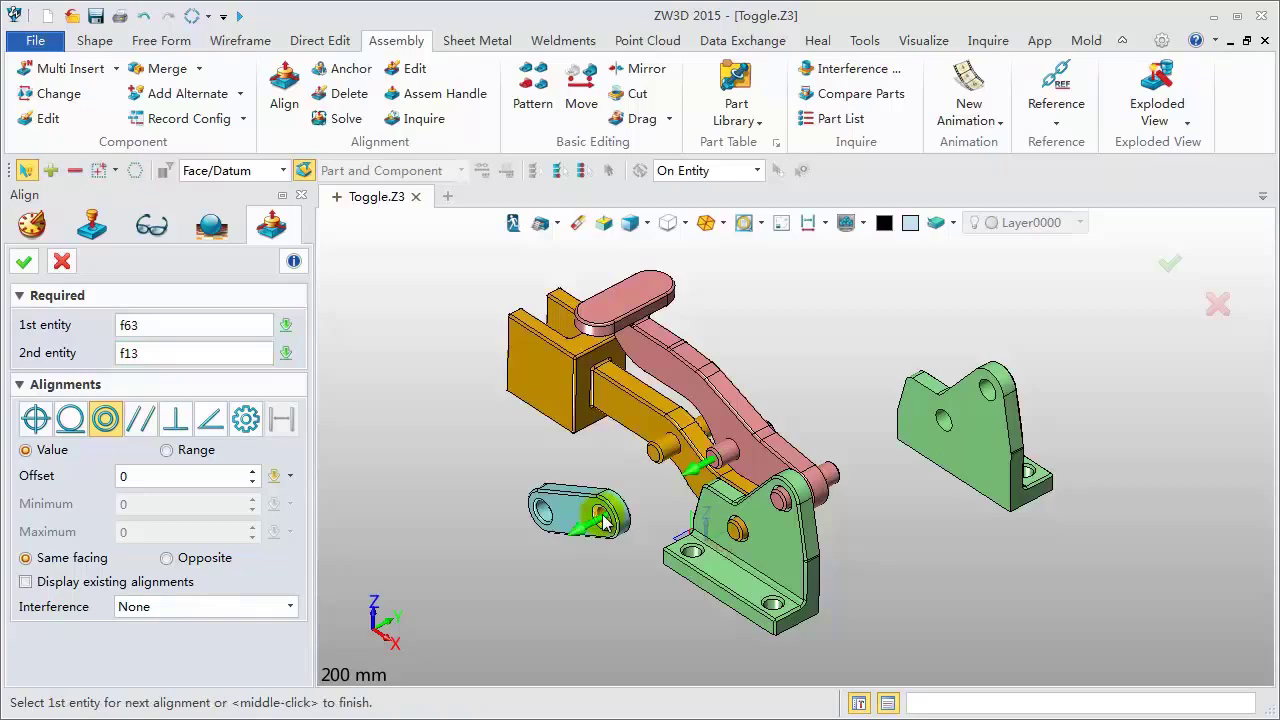
Step: Make pink arm face f42 coincident with blue link face f11, facing opposite, and confirm
{"action": "left_click", "coordinate": [712, 428]}
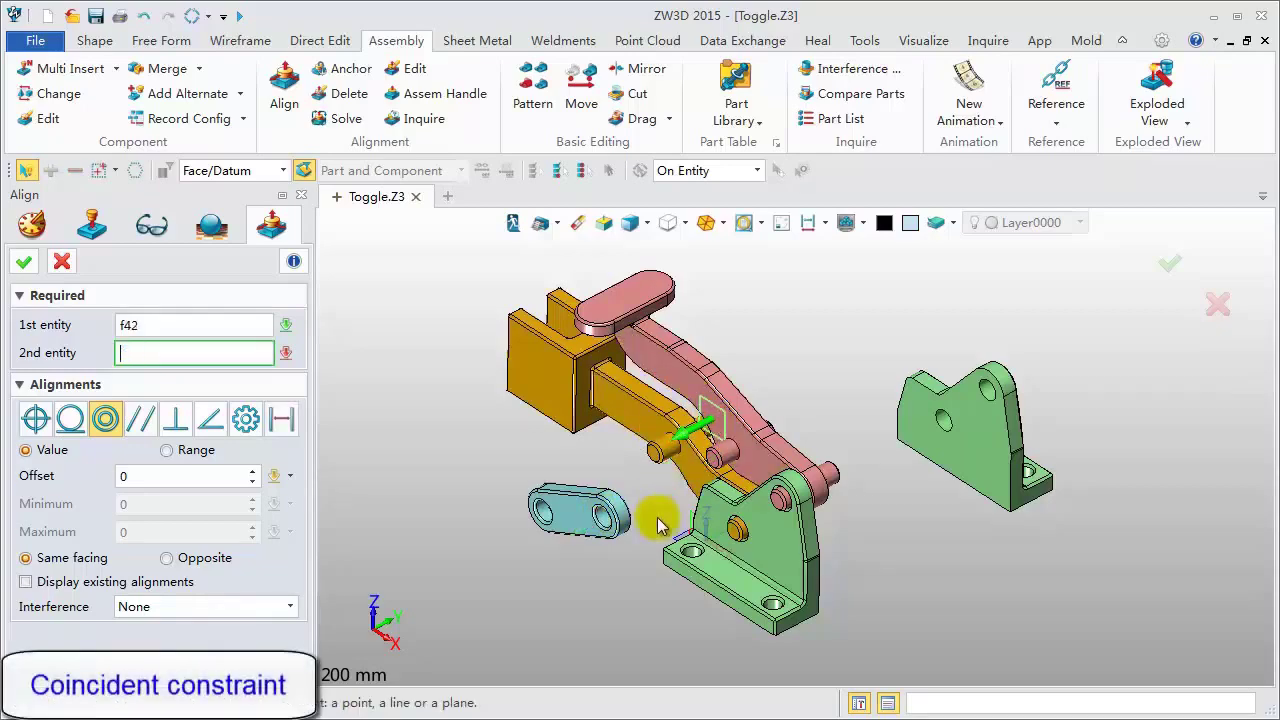
{"action": "middle_click_drag", "start_coordinate": [657, 517], "coordinate": [541, 567]}
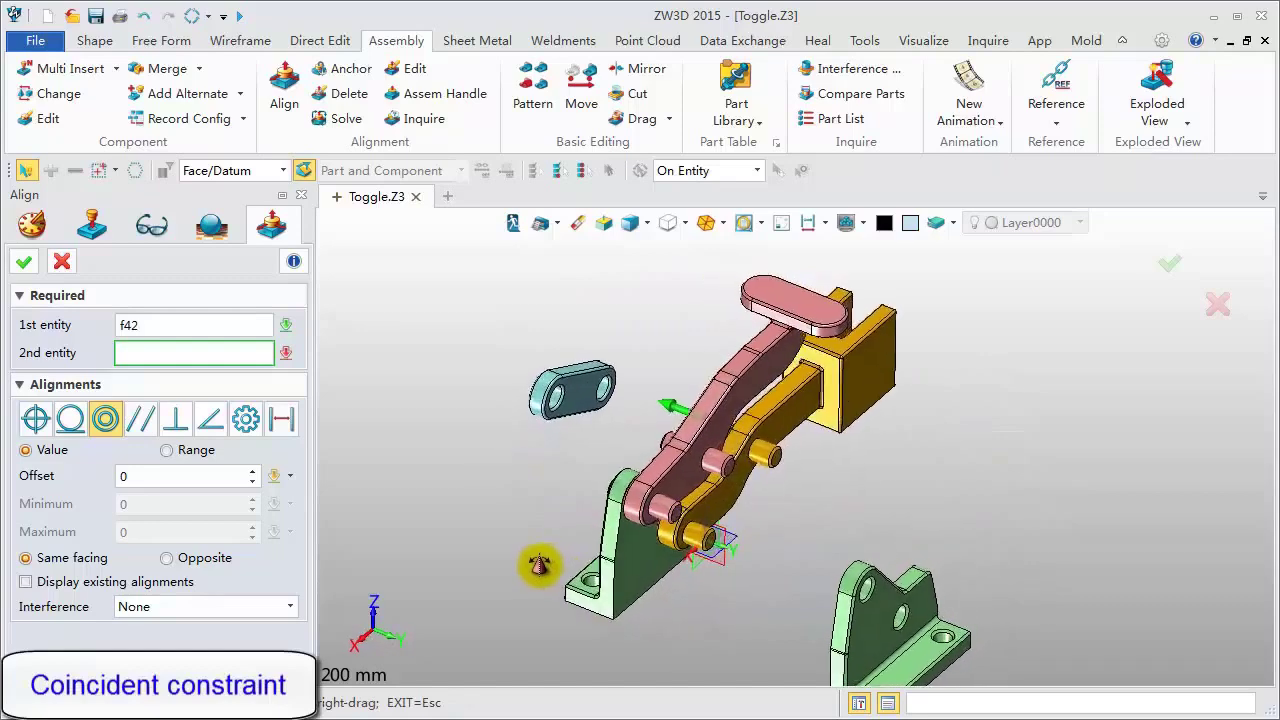
{"action": "left_click", "coordinate": [588, 400]}
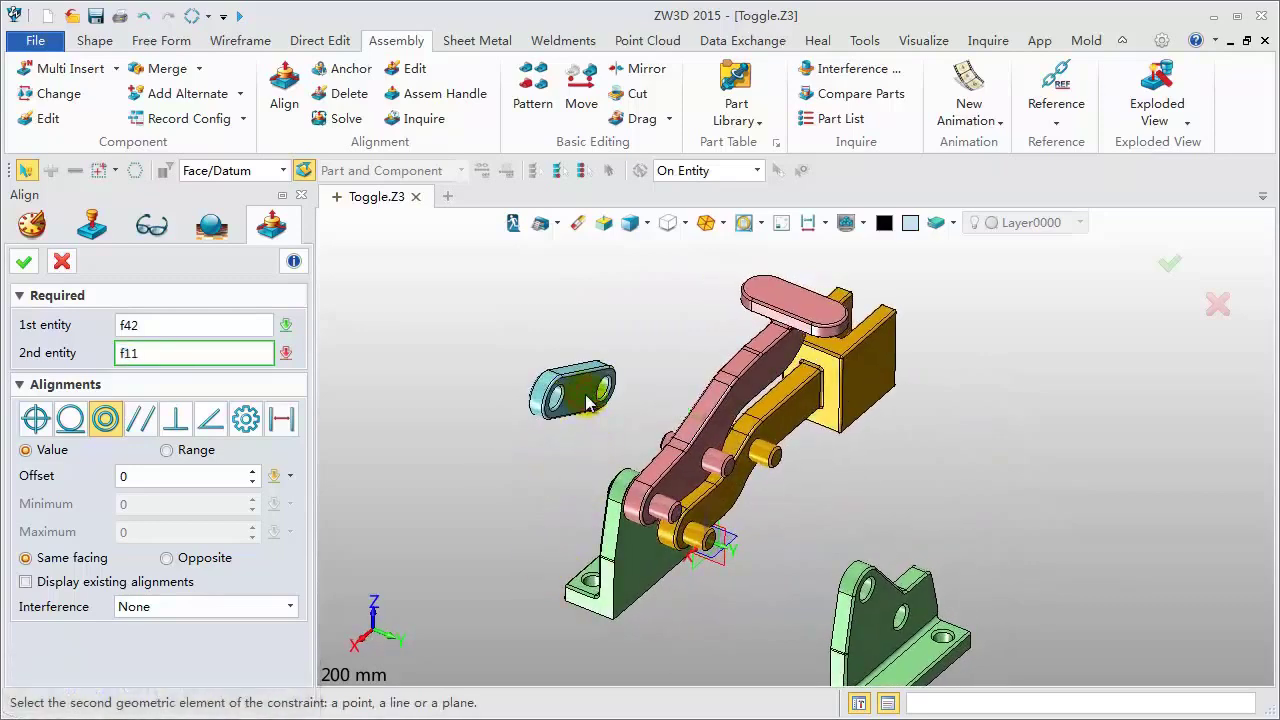
{"action": "left_click", "coordinate": [167, 559]}
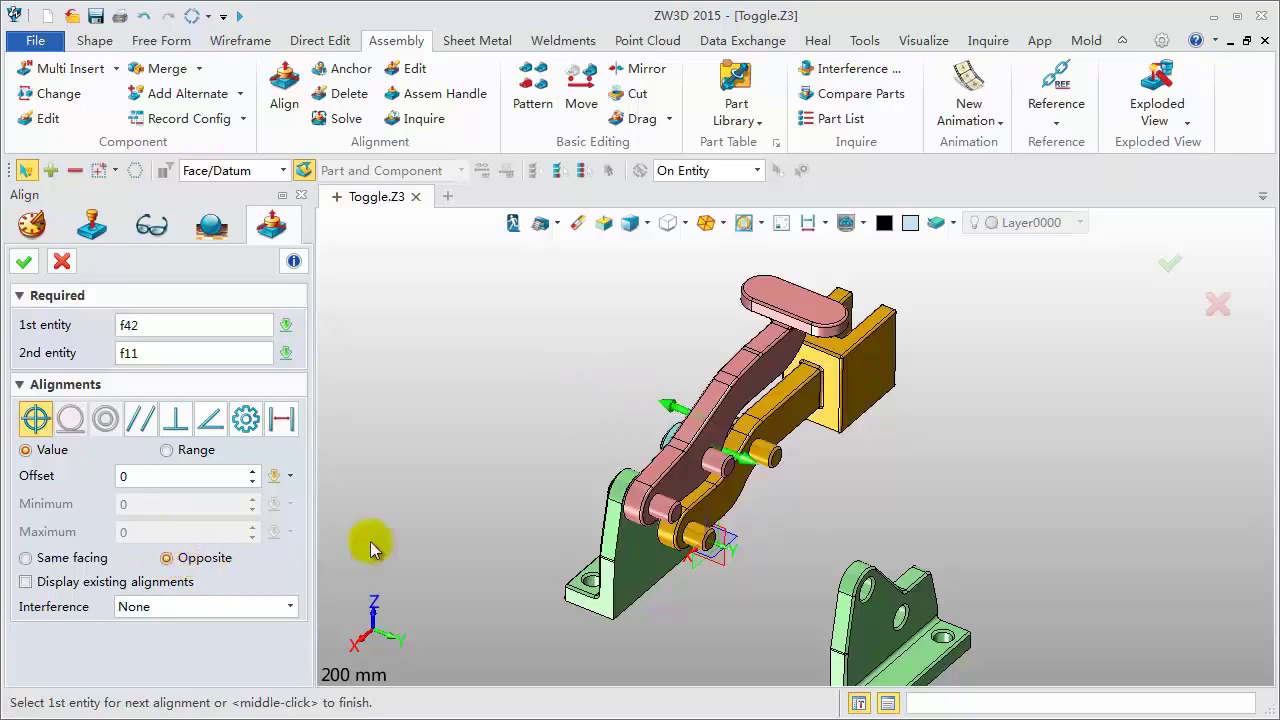
{"action": "right_click_drag", "start_coordinate": [501, 516], "coordinate": [608, 523]}
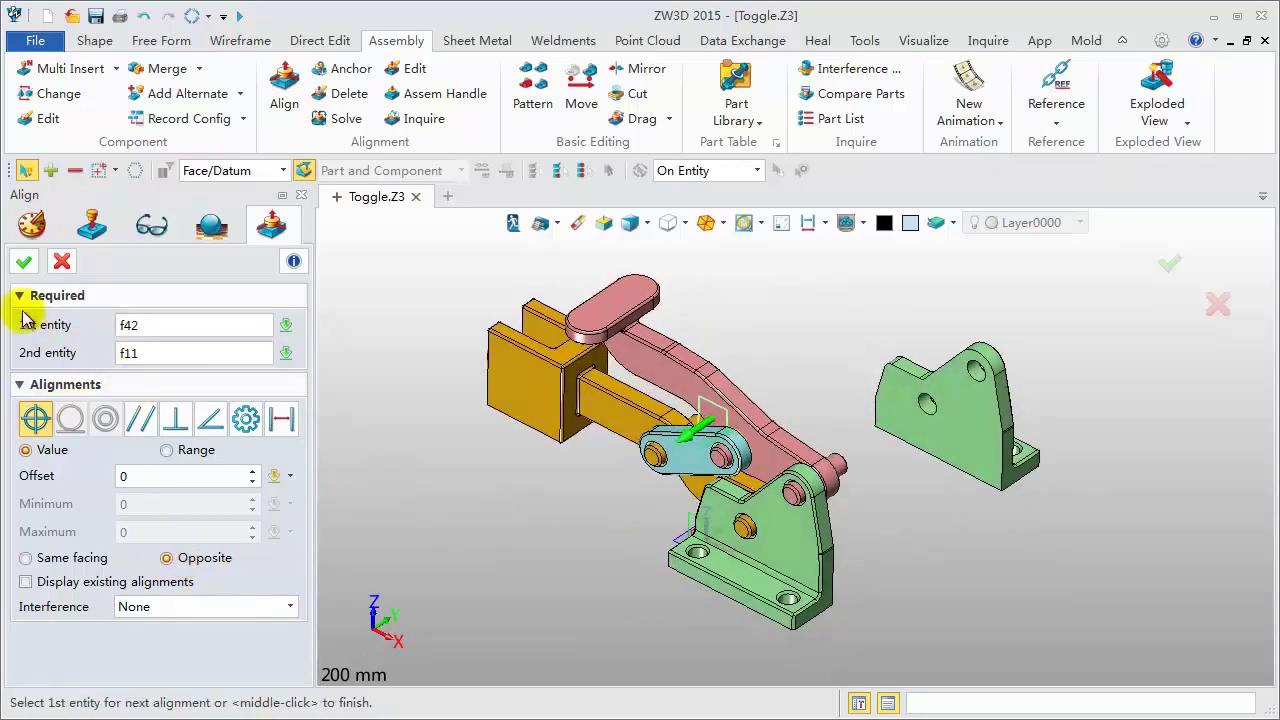
{"action": "left_click", "coordinate": [26, 261]}
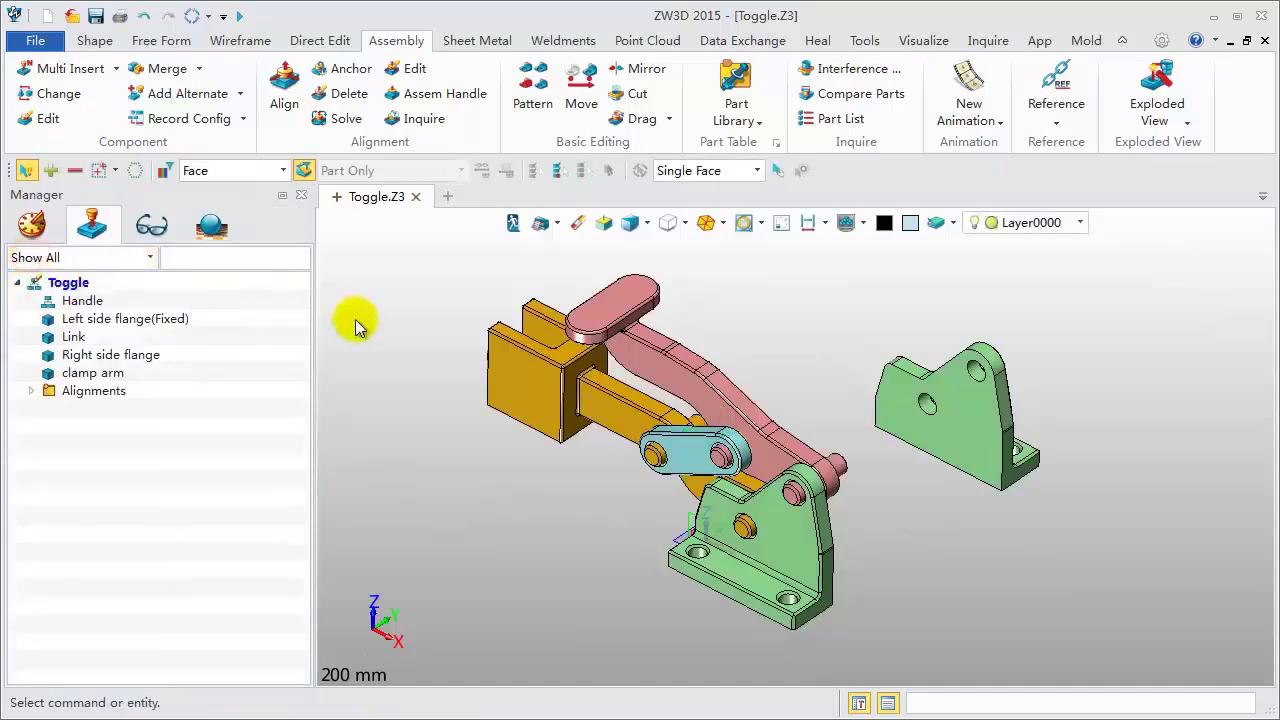
Step: Copy the Link point to point from its centre to a spot above the assembly
{"action": "left_click", "coordinate": [580, 80]}
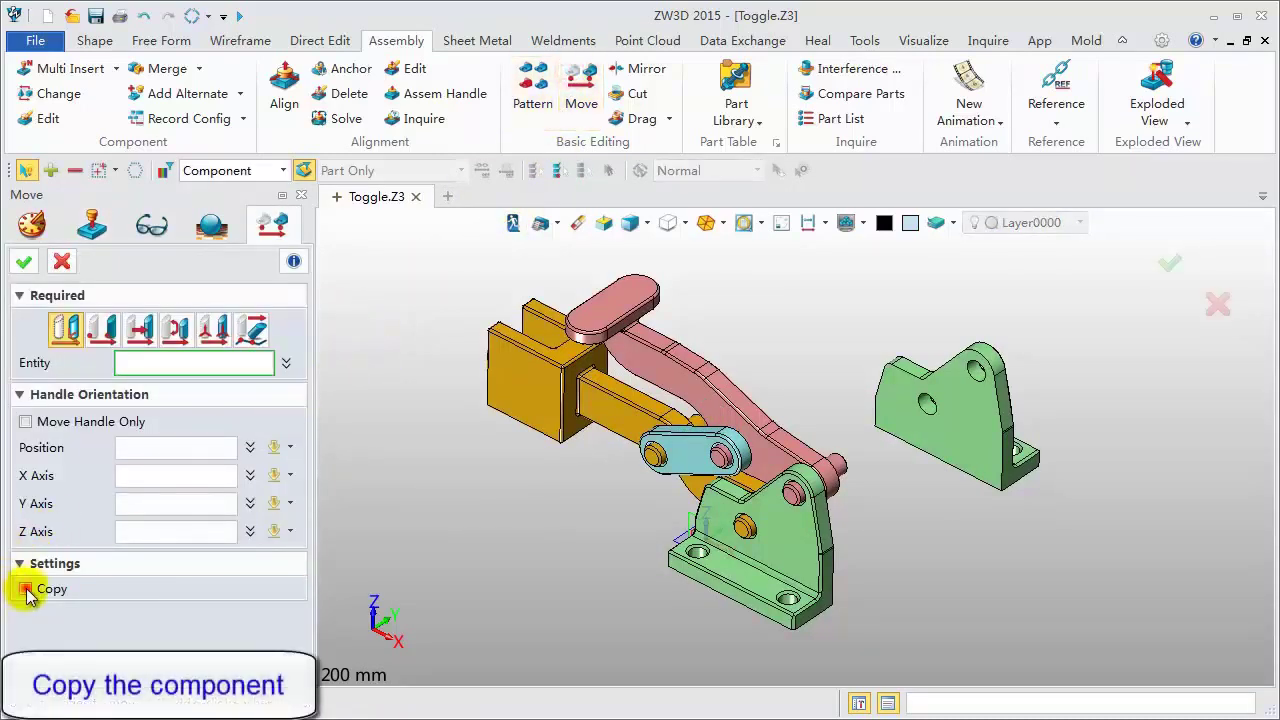
{"action": "left_click", "coordinate": [105, 330]}
{"action": "left_click", "coordinate": [688, 478]}
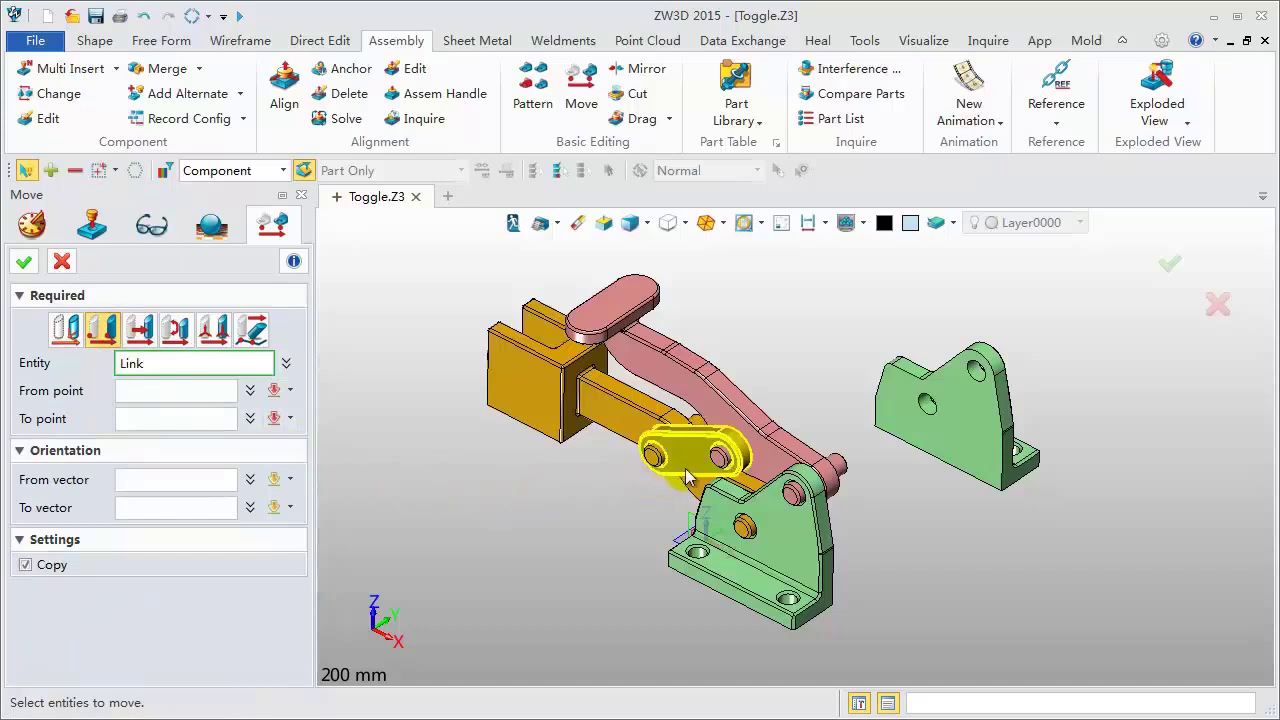
{"action": "left_click", "coordinate": [688, 478]}
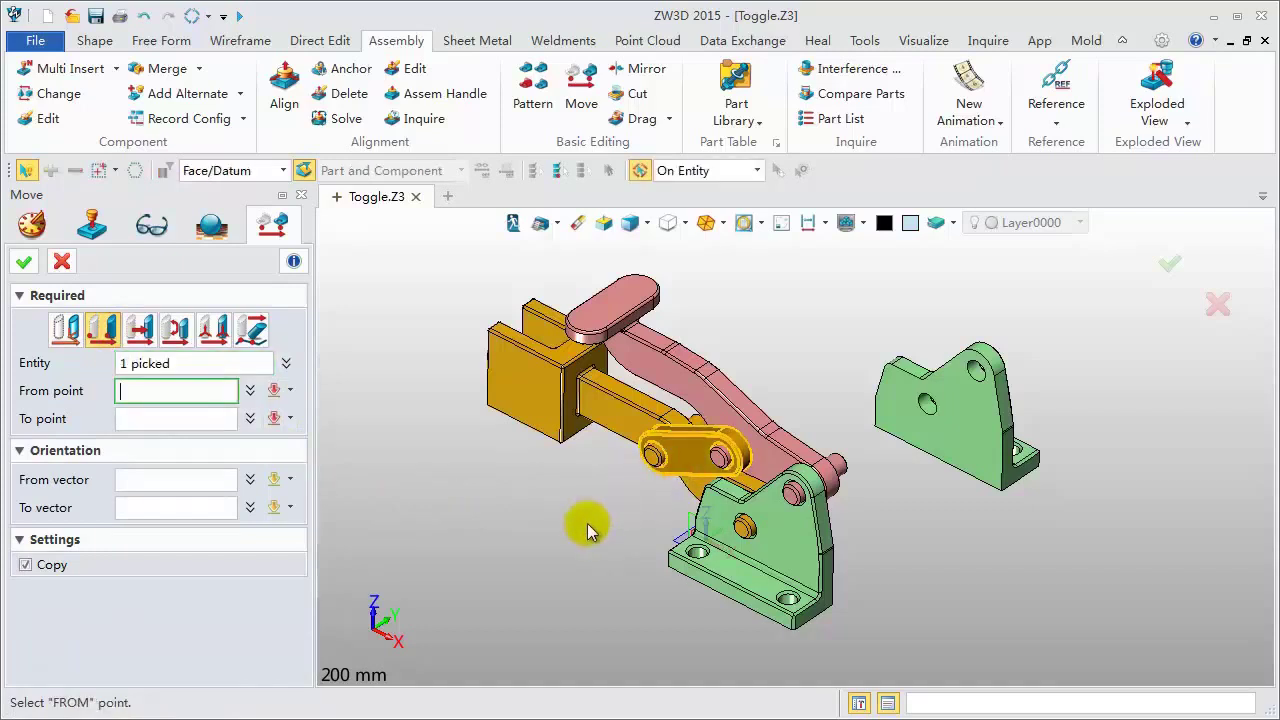
{"action": "left_click", "coordinate": [686, 452]}
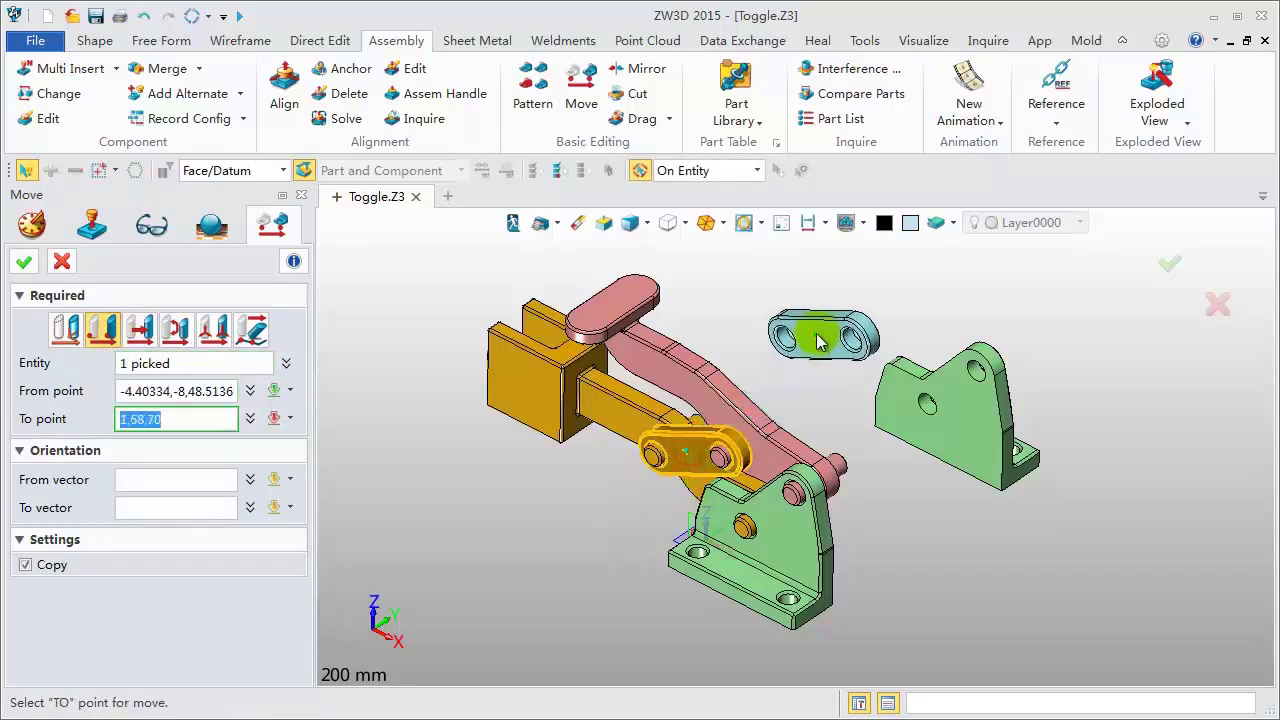
{"action": "left_click", "coordinate": [792, 330]}
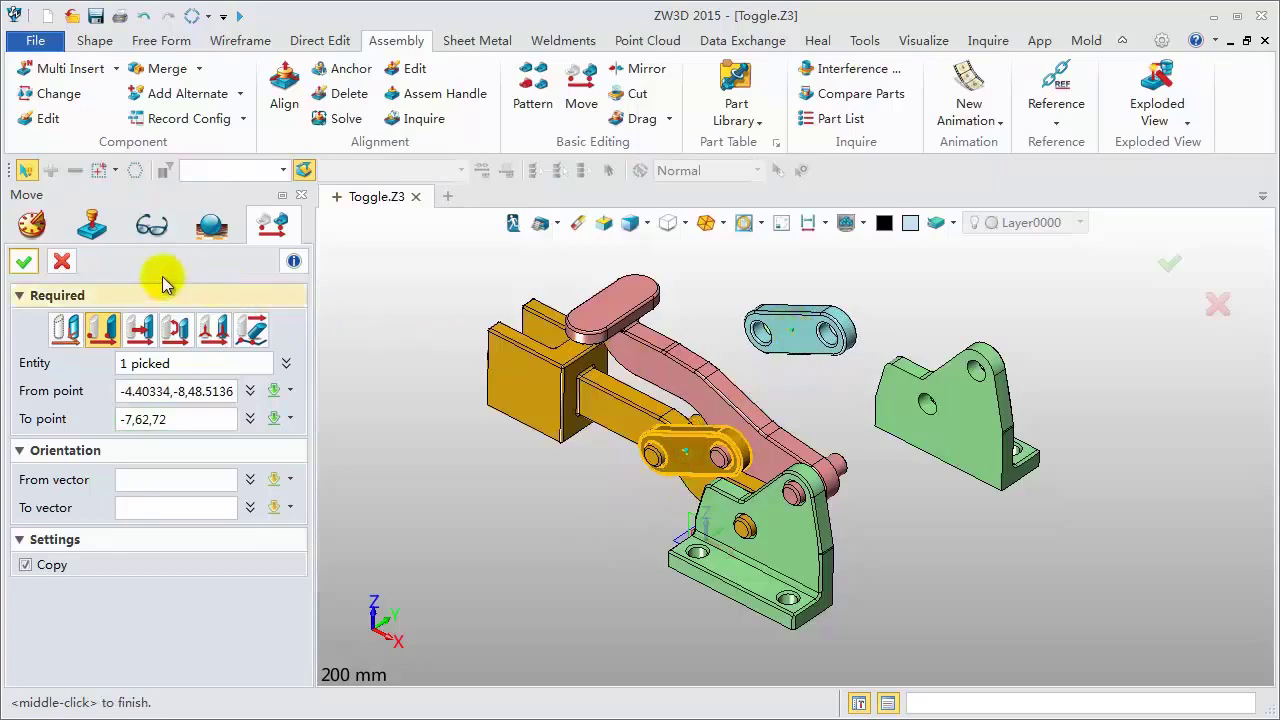
{"action": "left_click", "coordinate": [24, 261]}
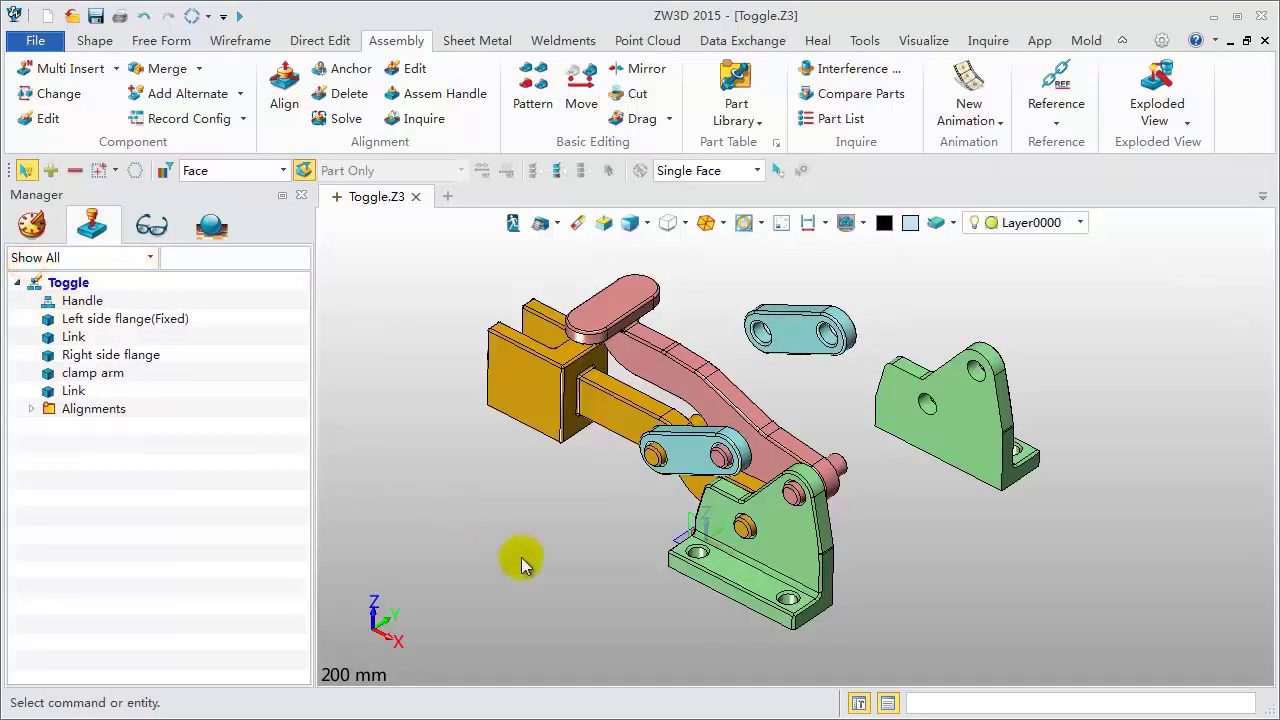
{"action": "right_click_drag", "start_coordinate": [521, 557], "coordinate": [455, 579]}
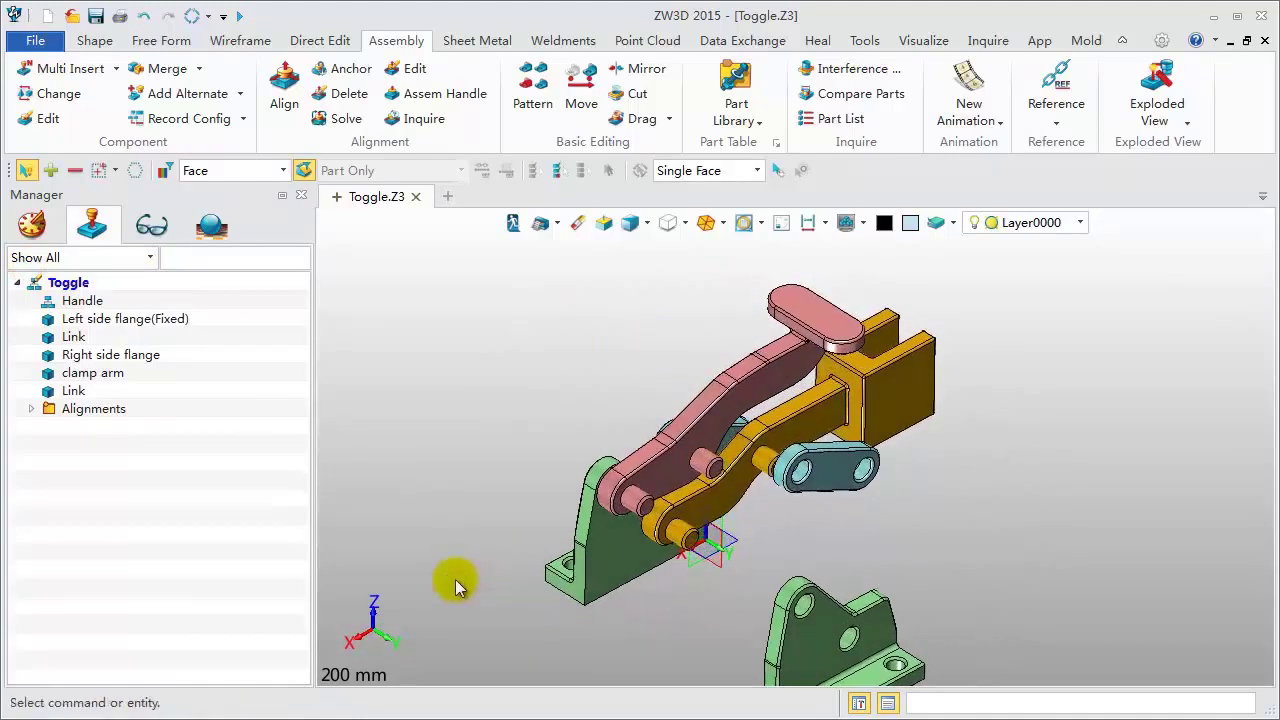
Step: Make the second link's two holes concentric with the orange arm's pins (f13/f61, f14/f30)
{"action": "middle_click_drag", "start_coordinate": [450, 532], "coordinate": [448, 507]}
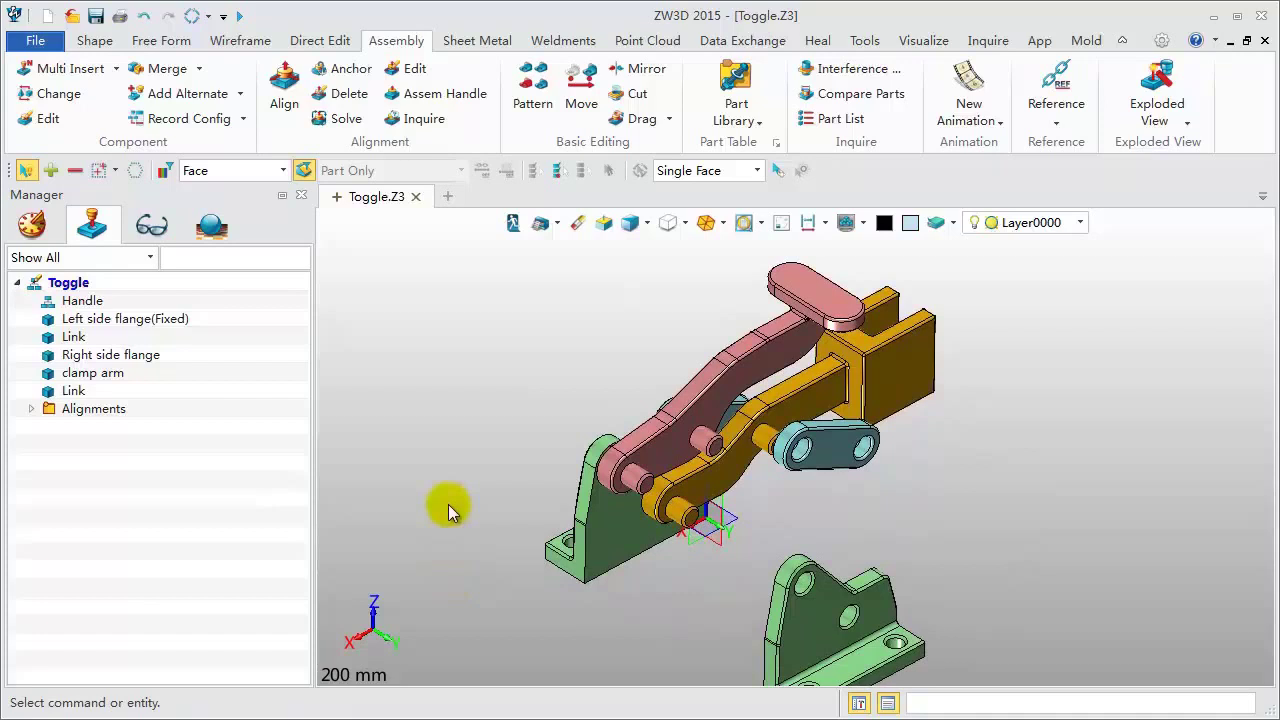
{"action": "left_click", "coordinate": [302, 102]}
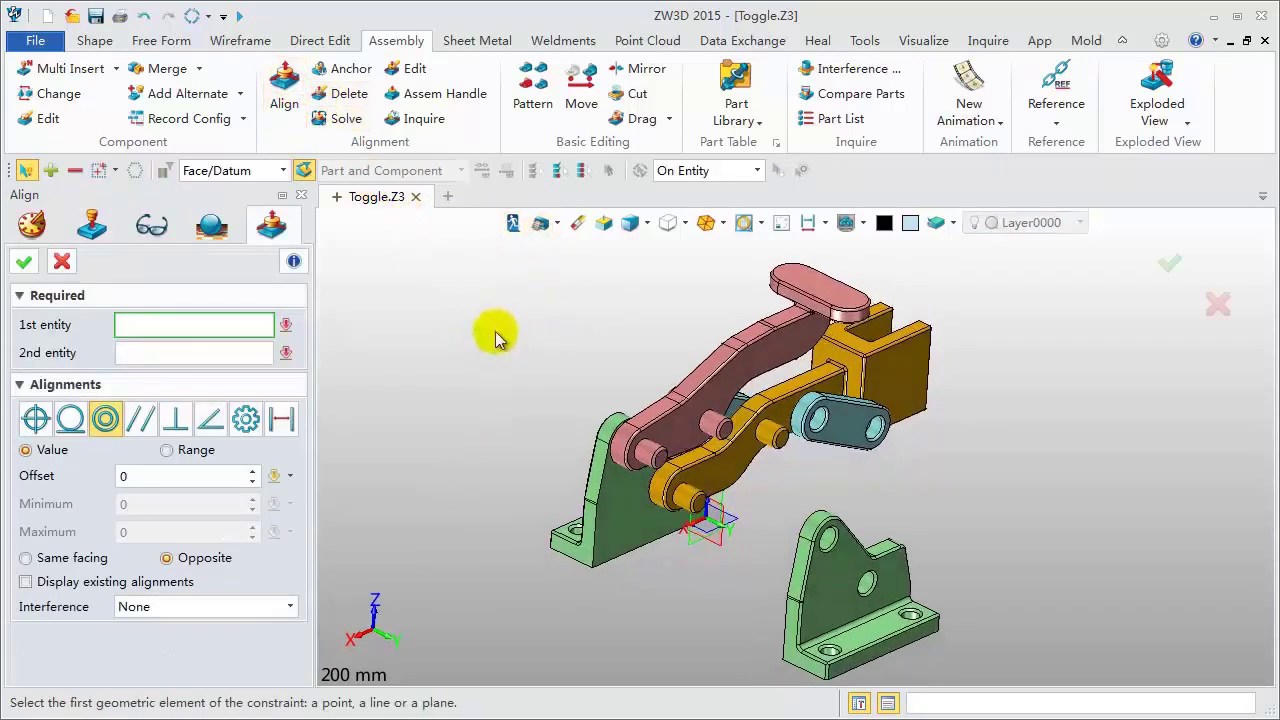
{"action": "scroll", "coordinate": [967, 459], "scroll_direction": "up", "scroll_amount": 2}
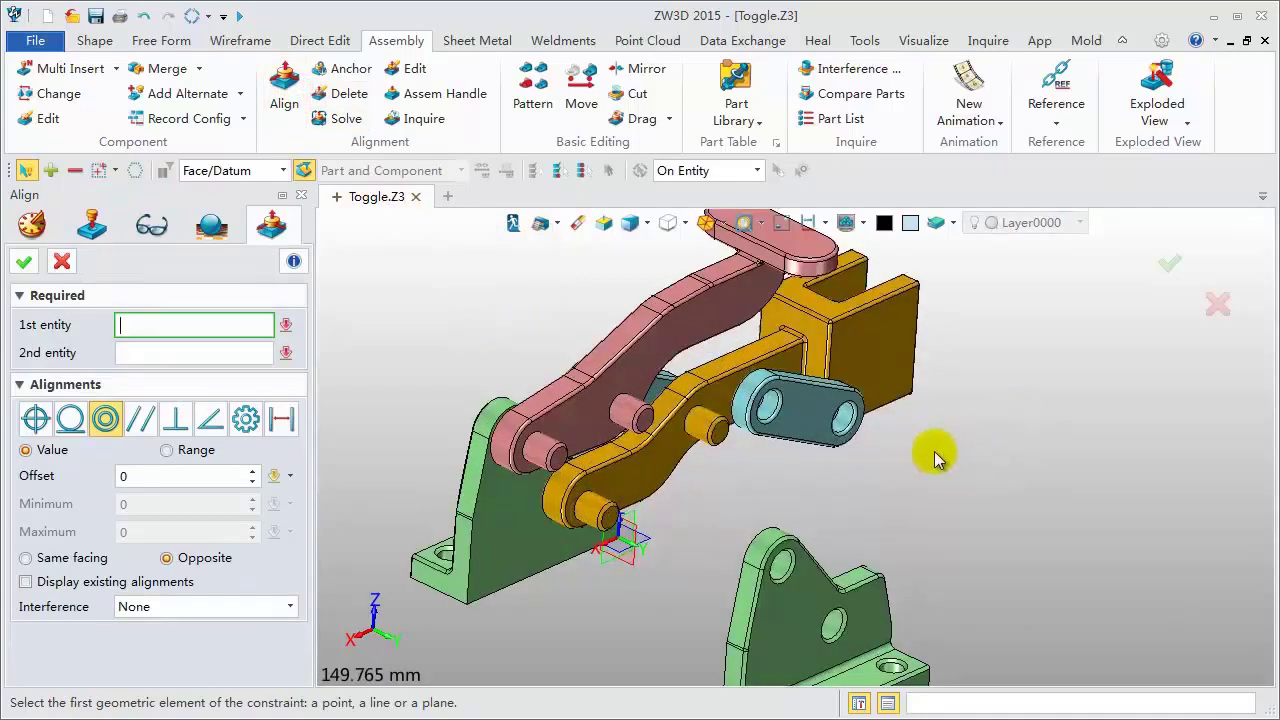
{"action": "left_click", "coordinate": [768, 408]}
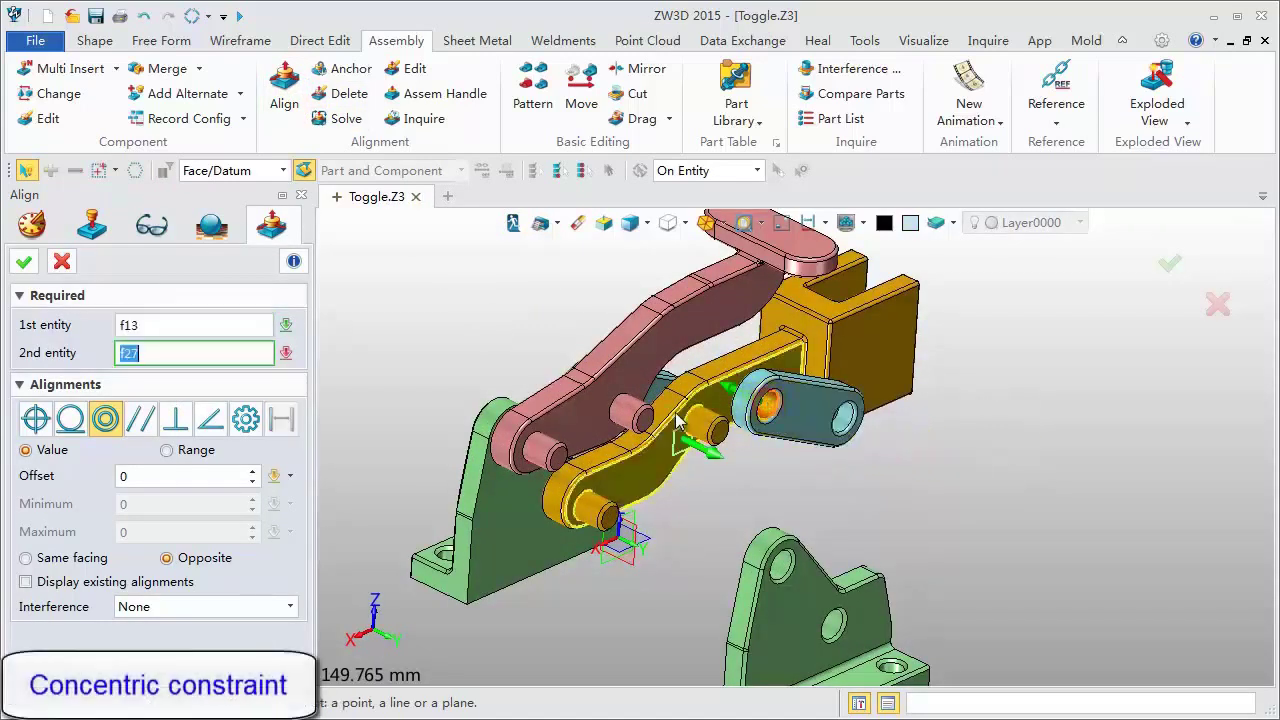
{"action": "left_click", "coordinate": [632, 415]}
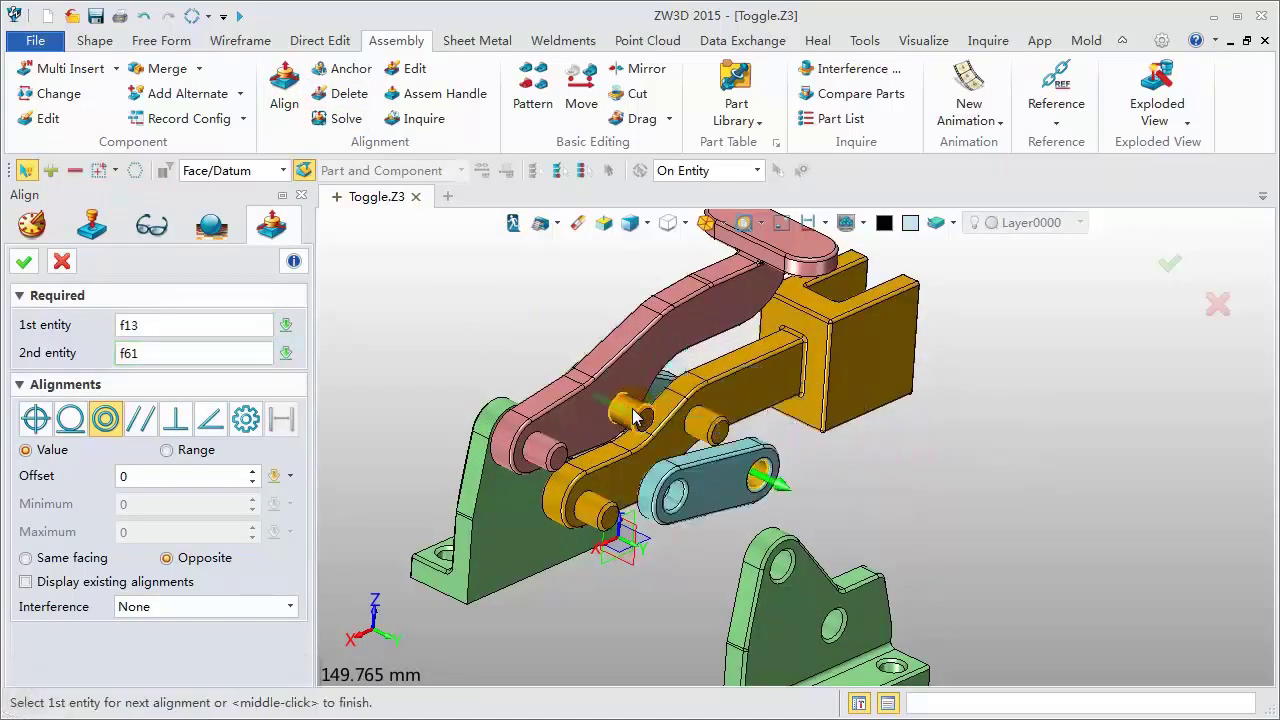
{"action": "left_click", "coordinate": [83, 560]}
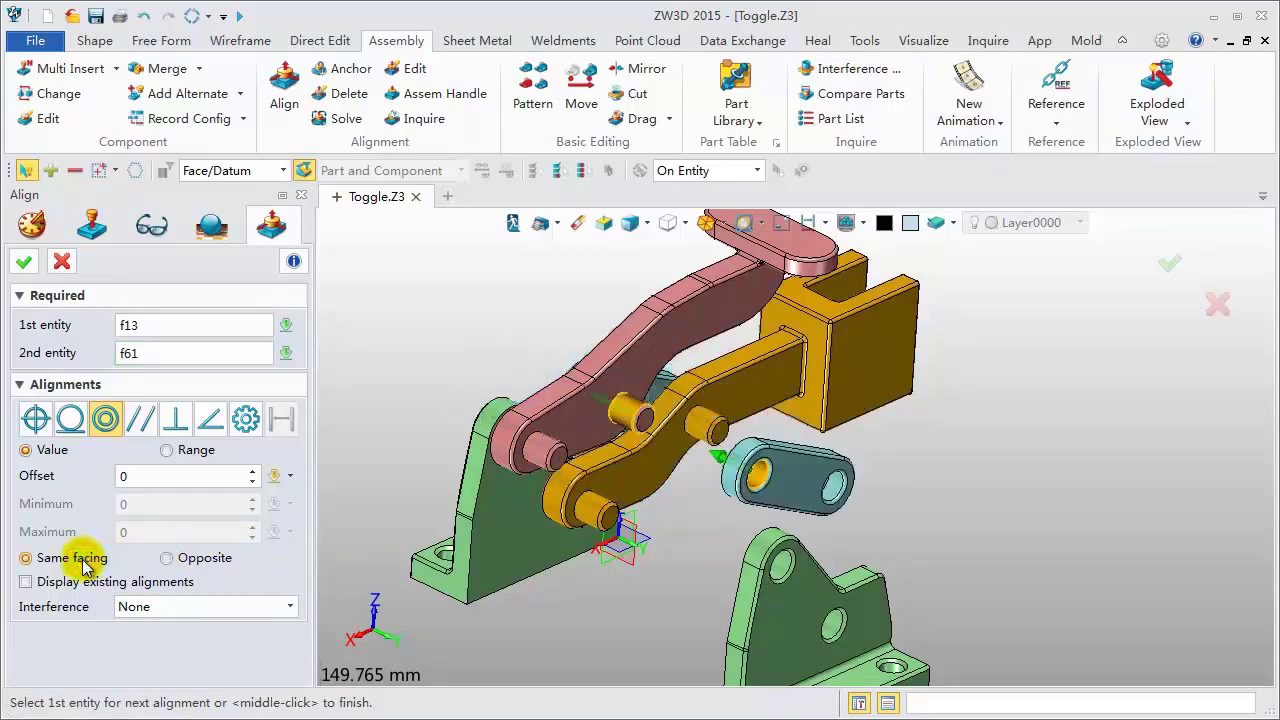
{"action": "left_click", "coordinate": [833, 490]}
{"action": "left_click", "coordinate": [706, 440]}
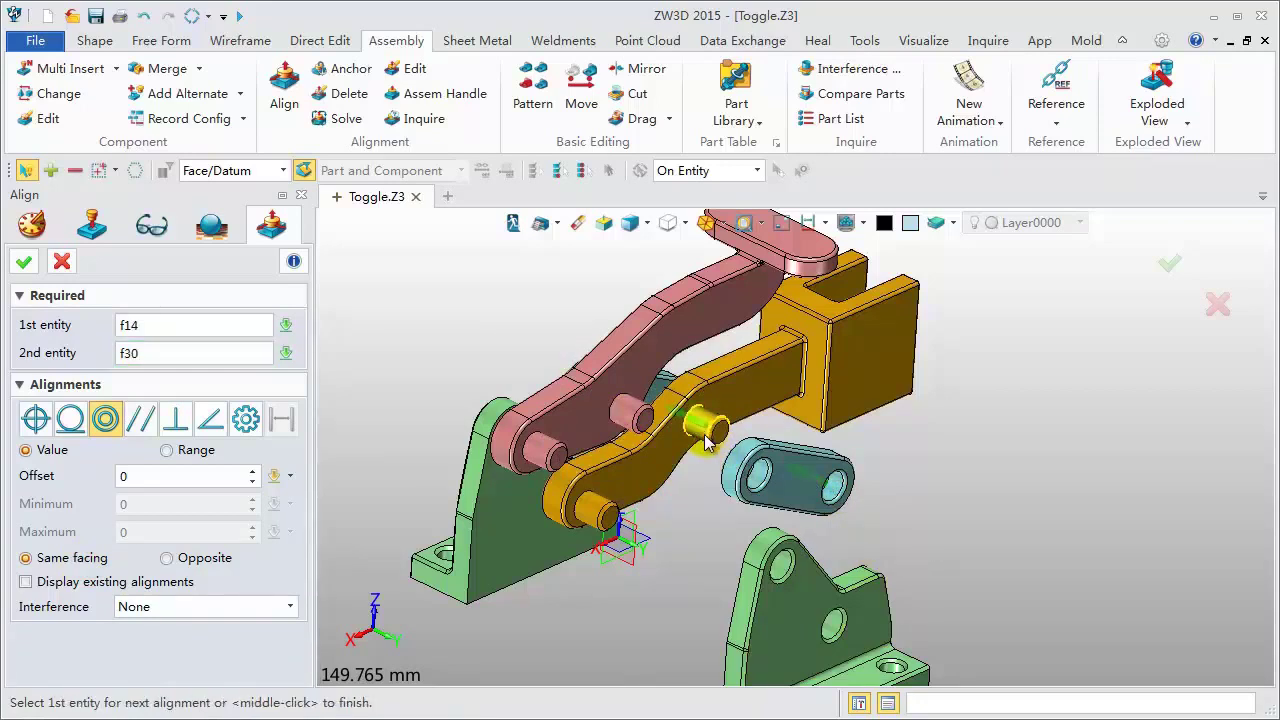
Step: Make link face f12 coincident with arm face f27, flipped to Opposite
{"action": "right_click_drag", "start_coordinate": [726, 531], "coordinate": [793, 611]}
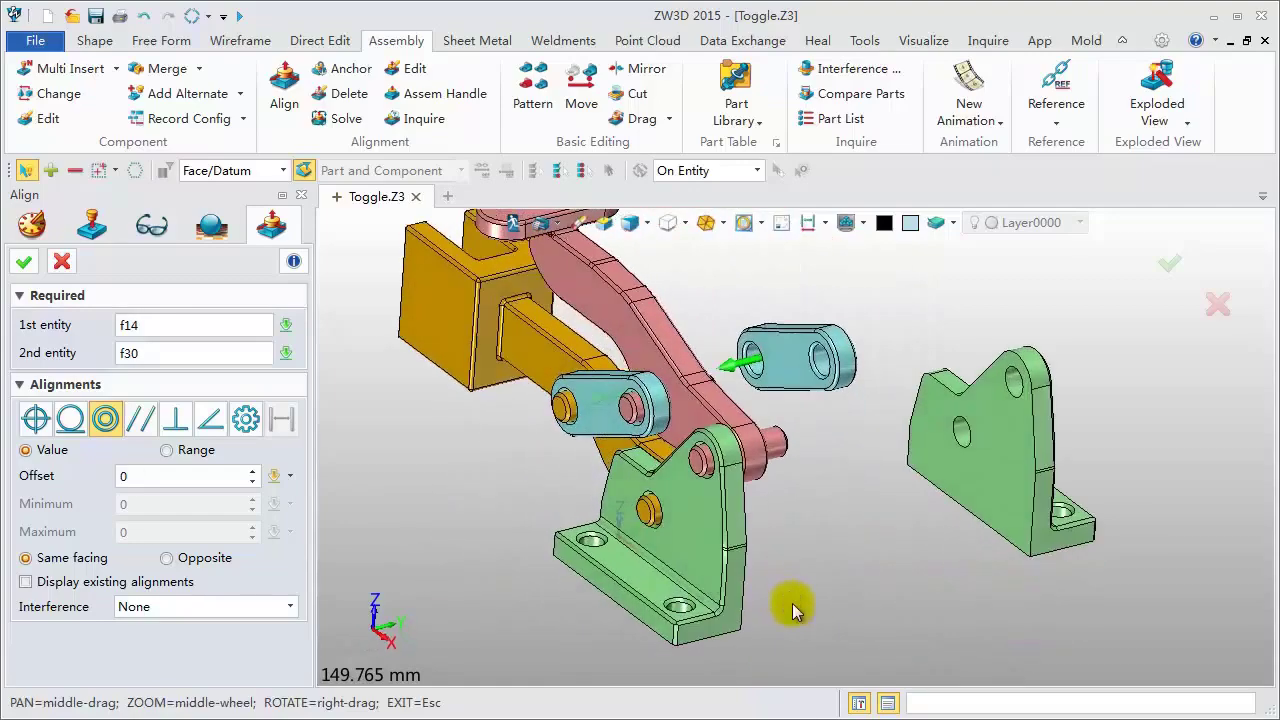
{"action": "left_click", "coordinate": [788, 385]}
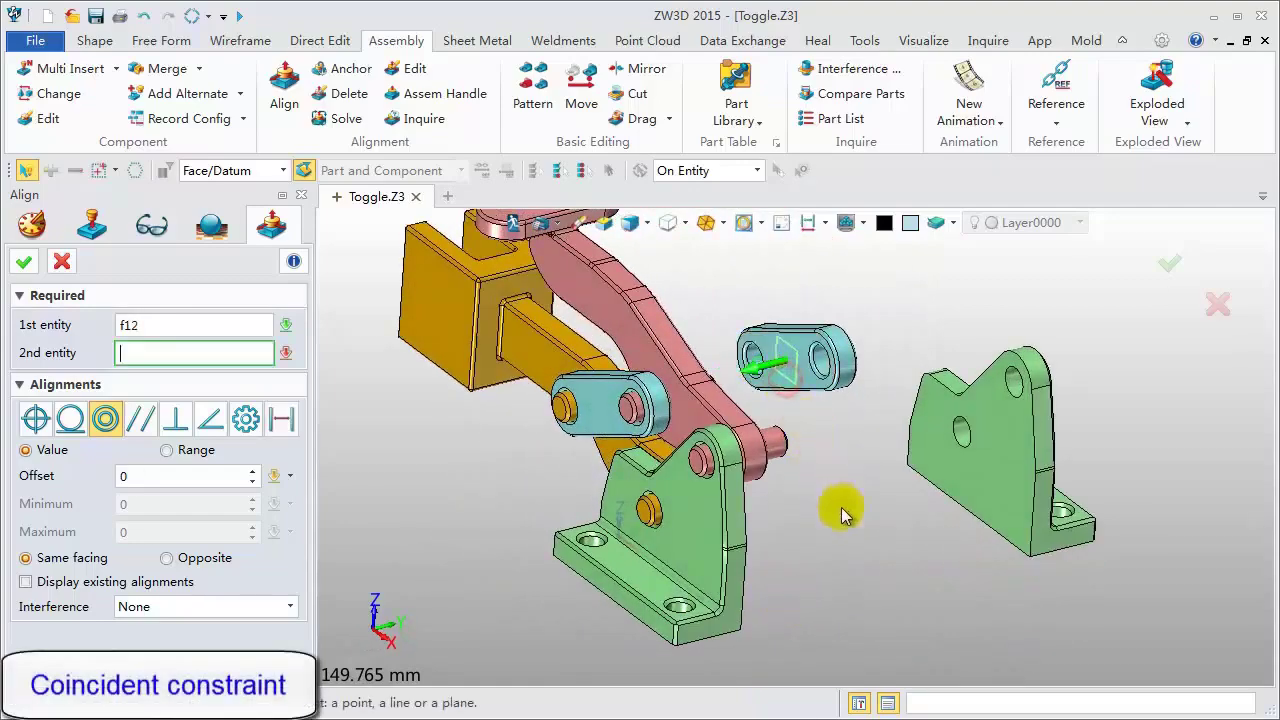
{"action": "right_click_drag", "start_coordinate": [869, 571], "coordinate": [749, 586]}
{"action": "left_click", "coordinate": [757, 418]}
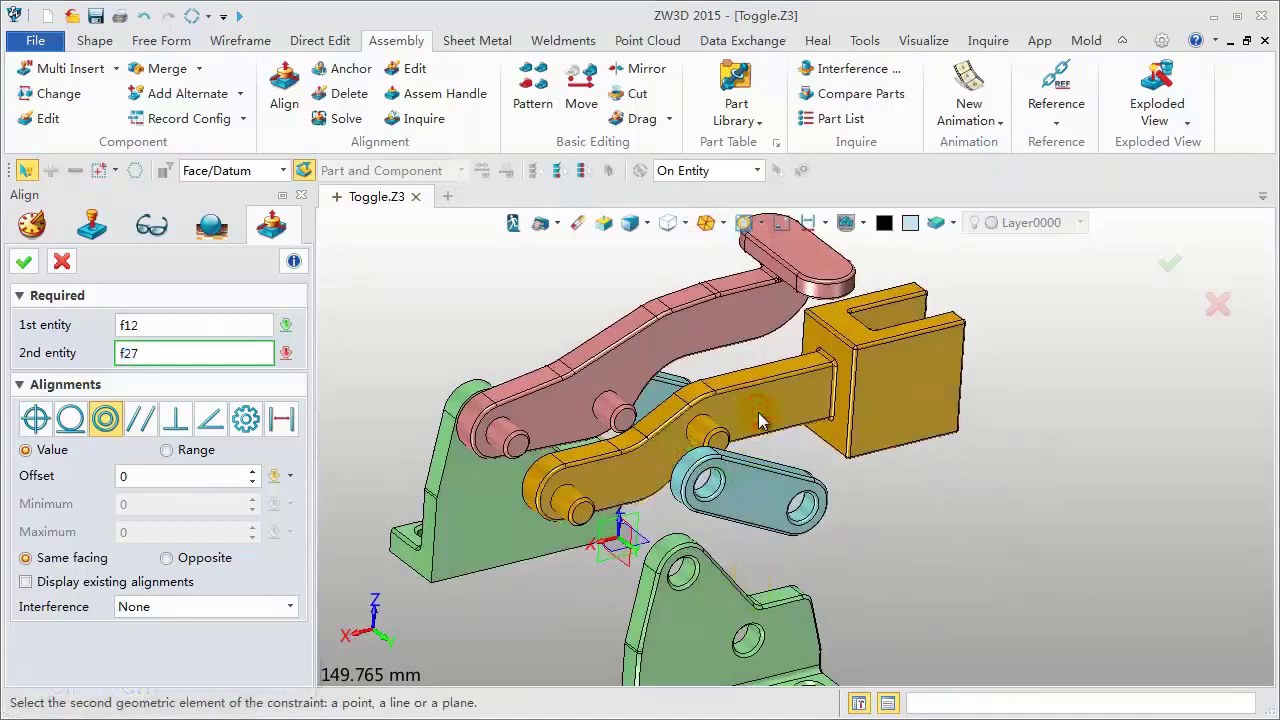
{"action": "left_click", "coordinate": [166, 558]}
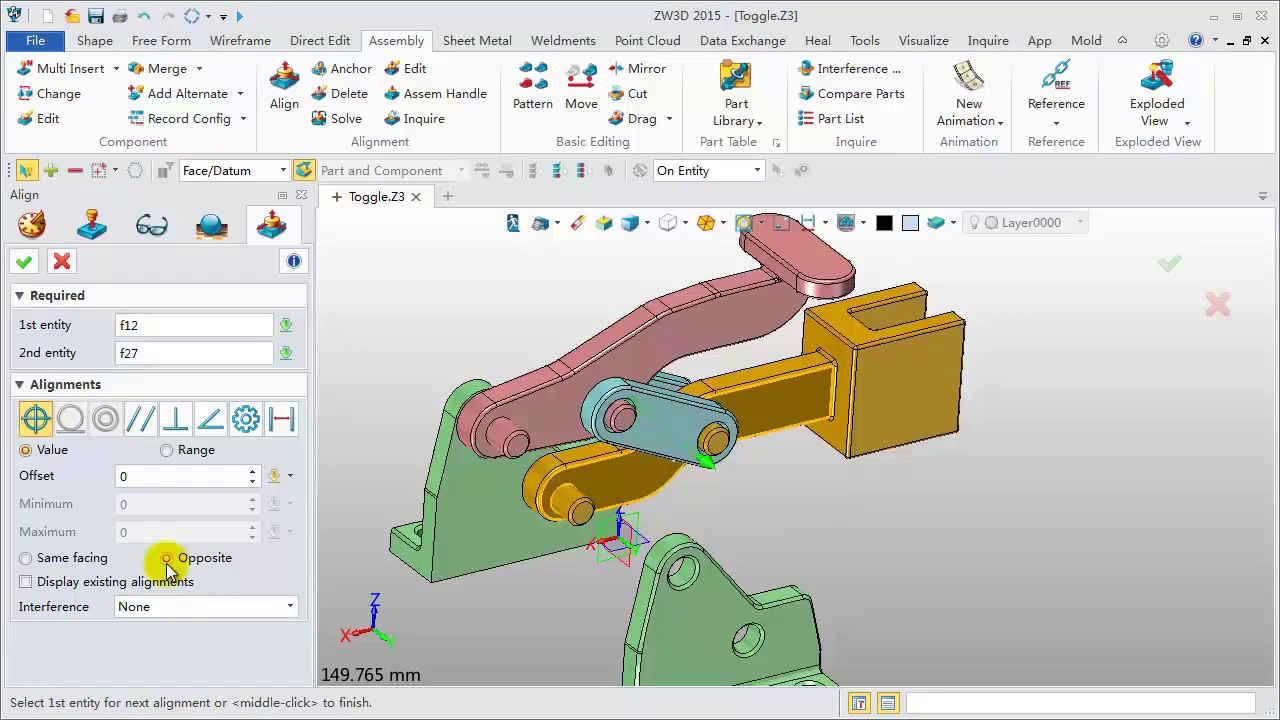
Step: Confirm the link alignment, then make a right flange hole concentric with the first pin
{"action": "left_click", "coordinate": [24, 261]}
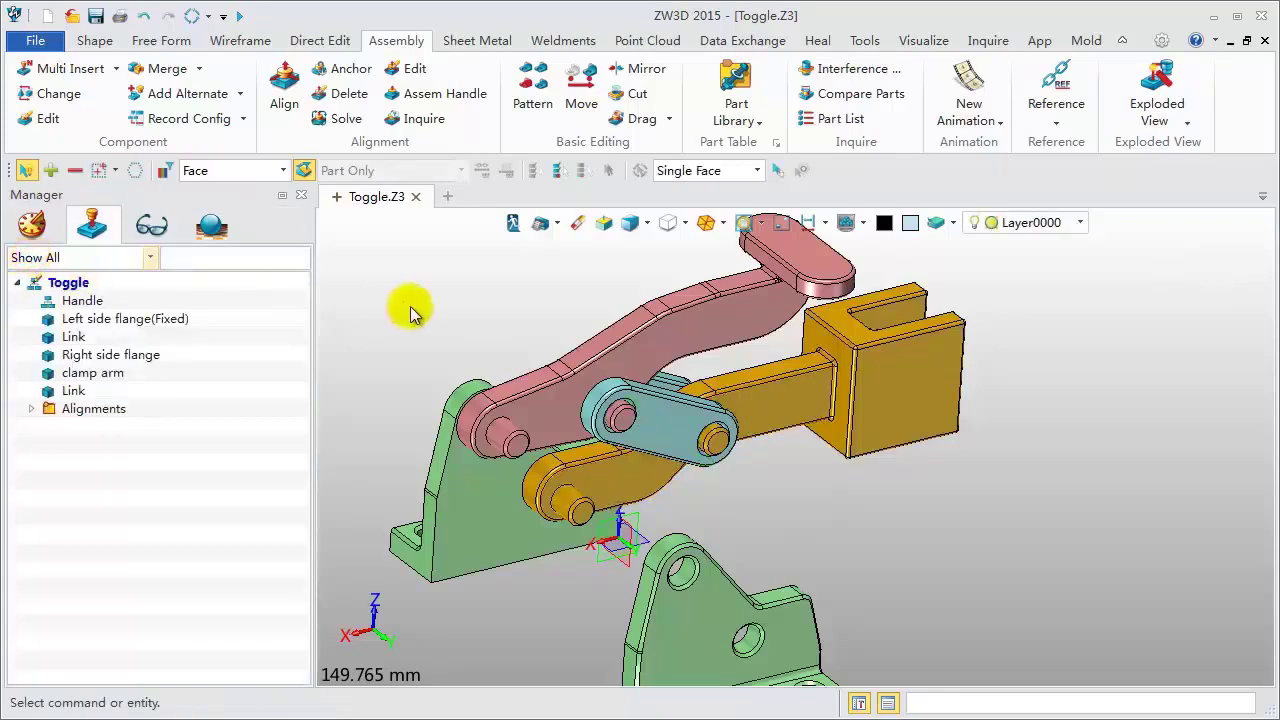
{"action": "right_click_drag", "start_coordinate": [411, 313], "coordinate": [586, 353]}
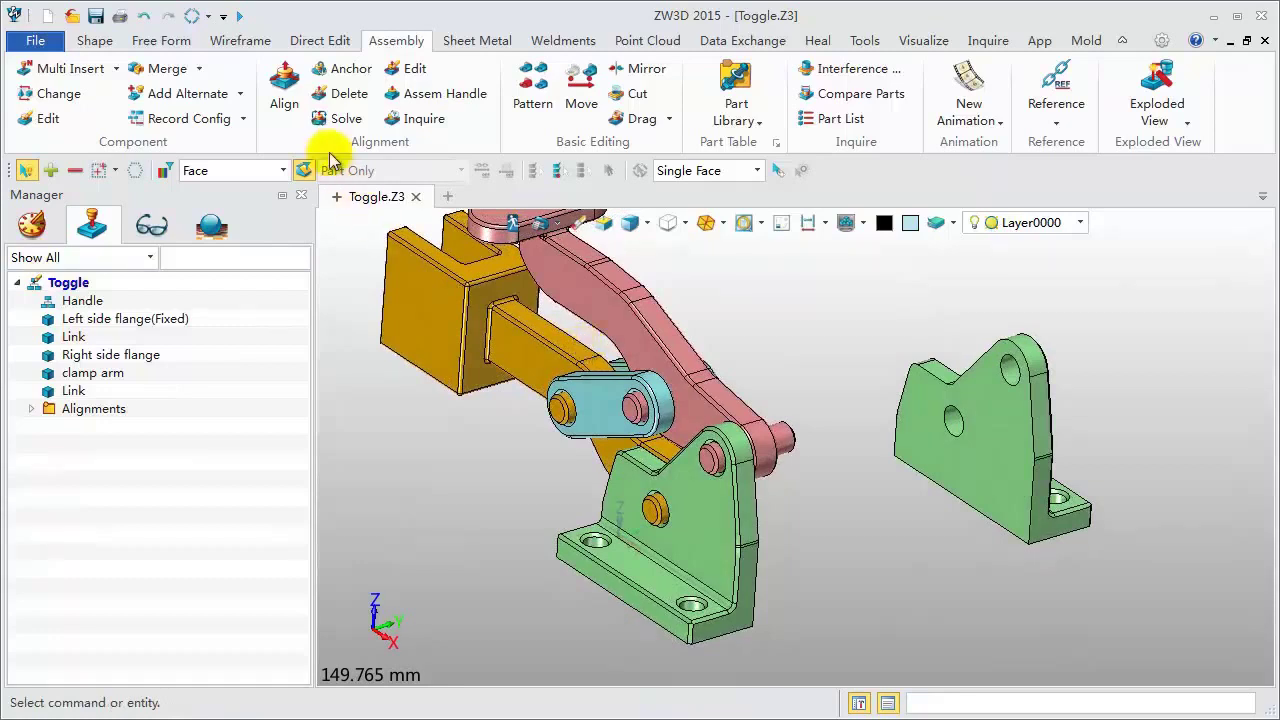
{"action": "left_click", "coordinate": [284, 88]}
{"action": "left_click", "coordinate": [953, 537]}
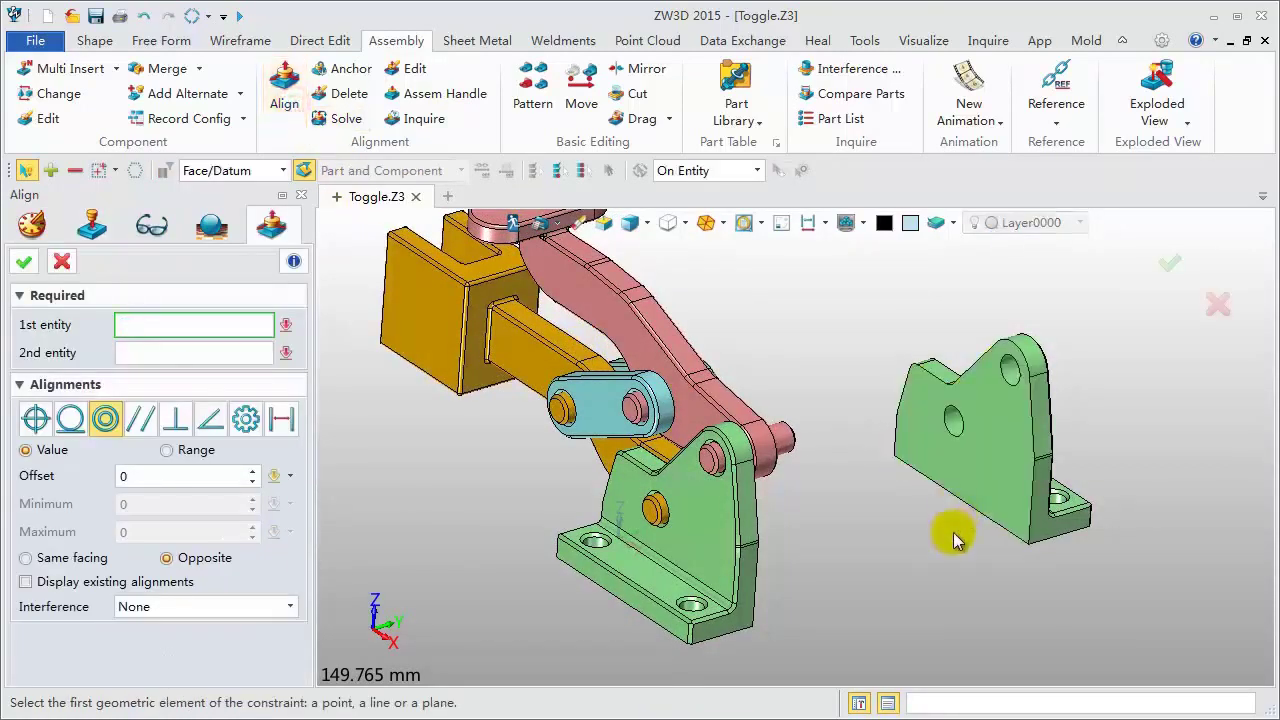
{"action": "right_click_drag", "start_coordinate": [953, 552], "coordinate": [855, 530]}
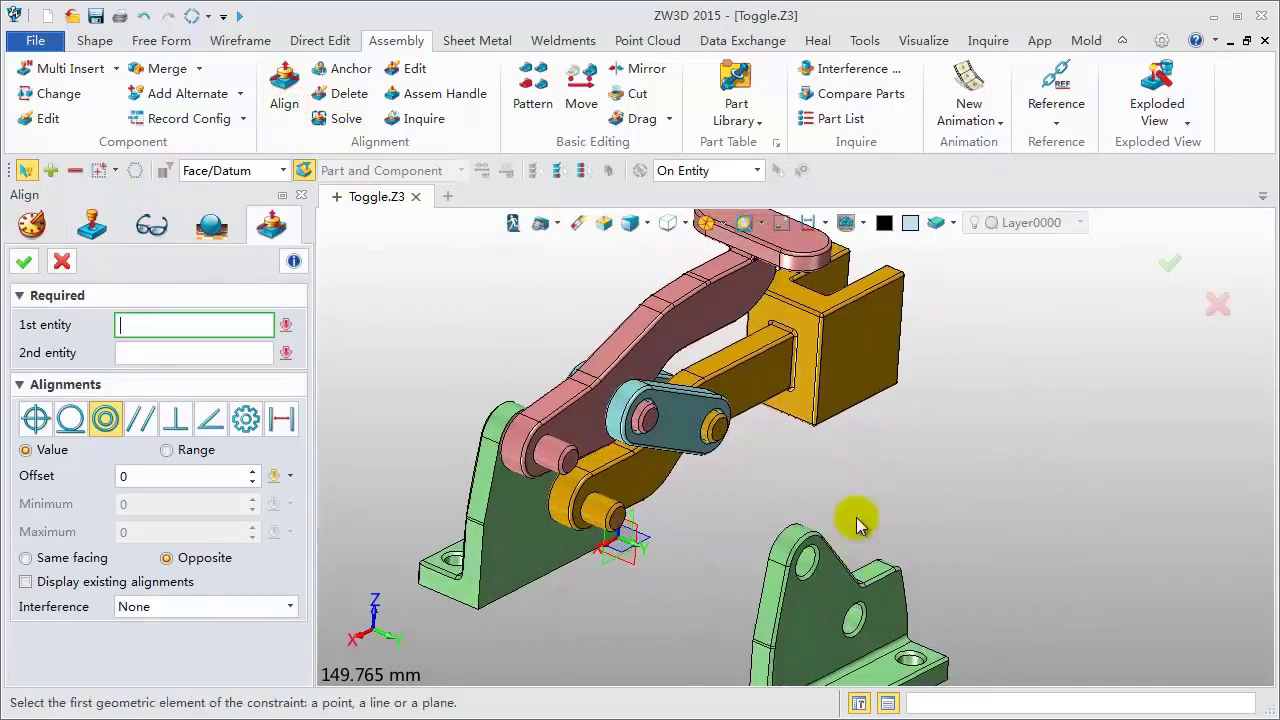
{"action": "scroll", "coordinate": [857, 475], "scroll_direction": "down", "scroll_amount": 2}
{"action": "left_click", "coordinate": [632, 468]}
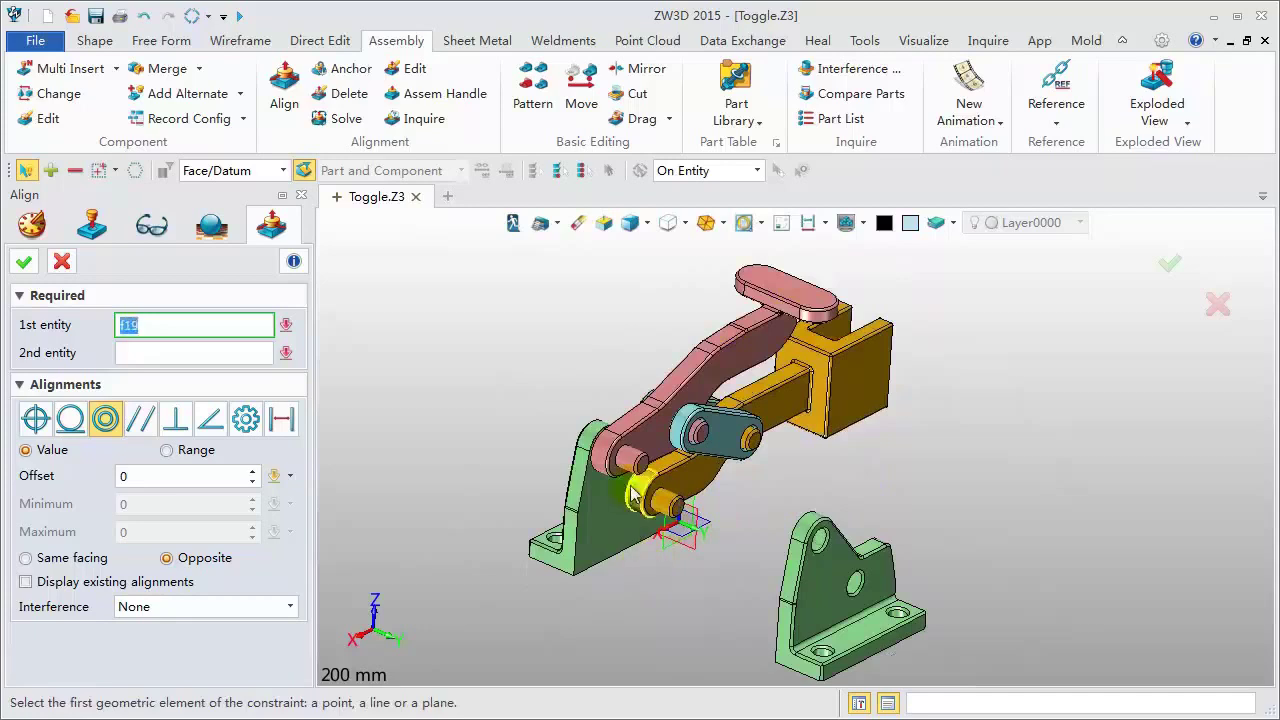
{"action": "left_click", "coordinate": [823, 546]}
Step: Make the flange's lower hole concentric with the lower pin and its face coincident with the pink link
{"action": "scroll", "coordinate": [678, 606], "scroll_direction": "up", "scroll_amount": 1}
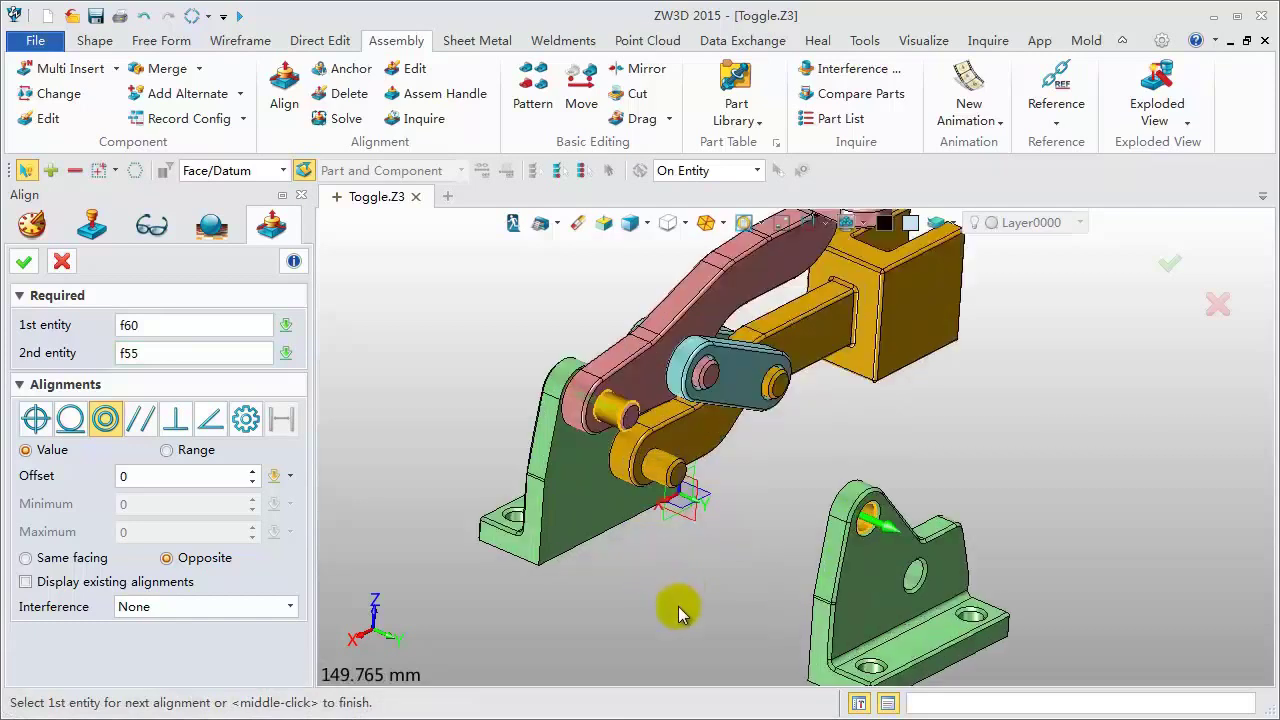
{"action": "middle_click_drag", "start_coordinate": [678, 606], "coordinate": [652, 460]}
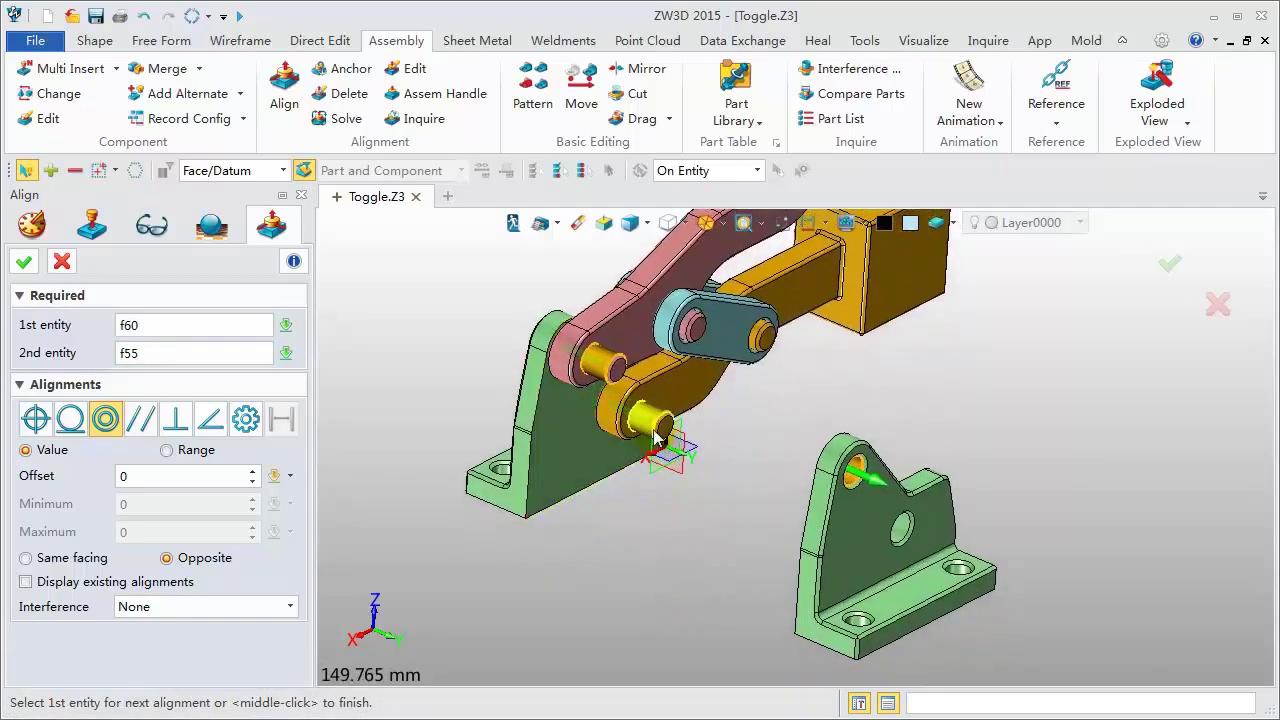
{"action": "left_click", "coordinate": [651, 433]}
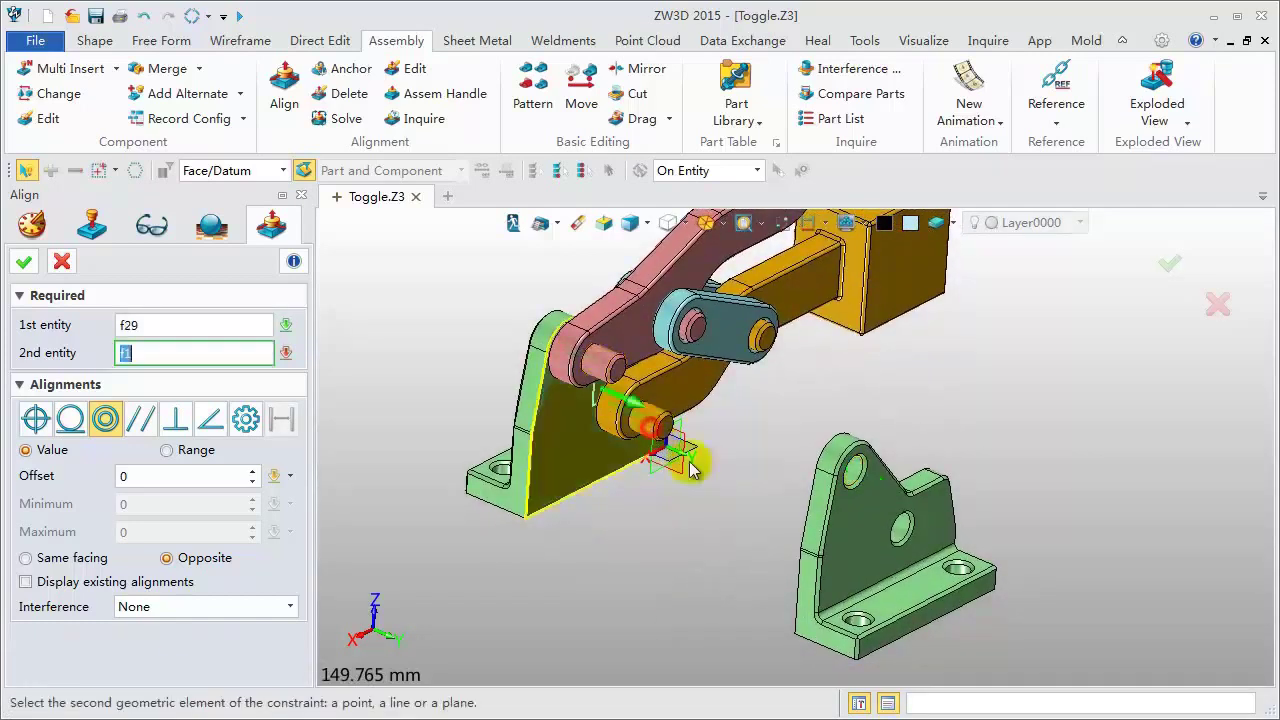
{"action": "left_click", "coordinate": [903, 527]}
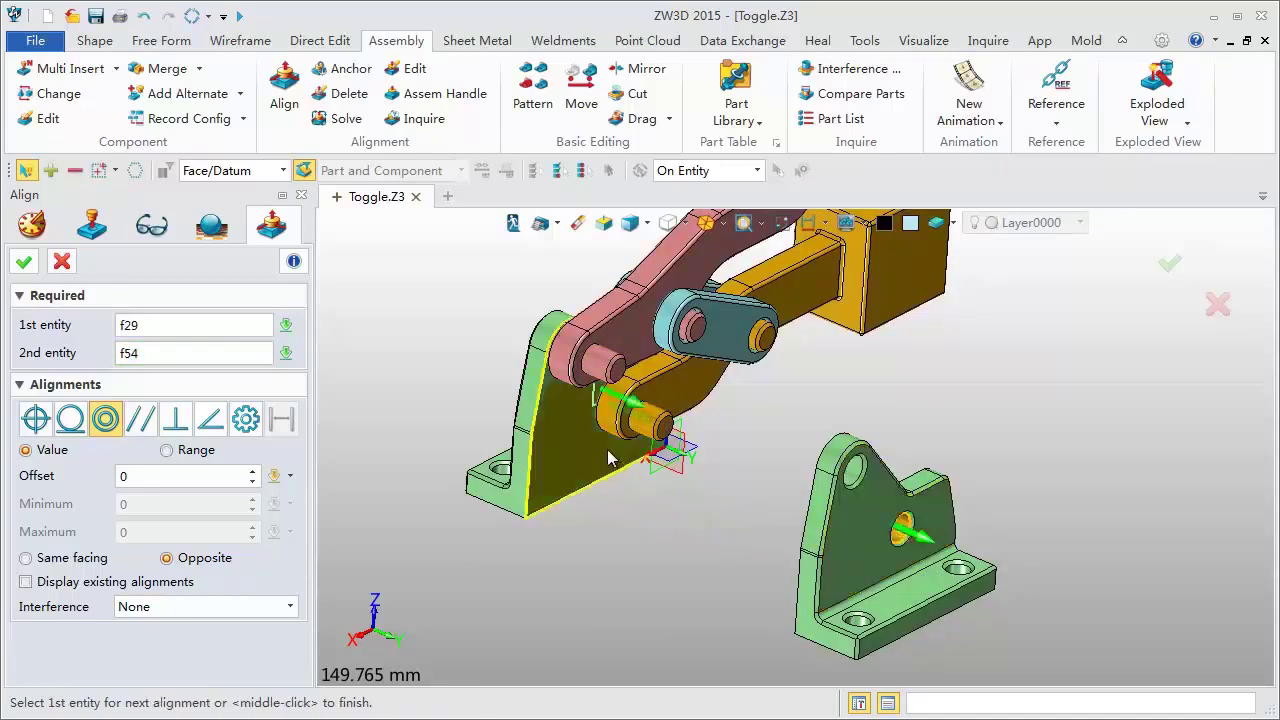
{"action": "left_click", "coordinate": [628, 344]}
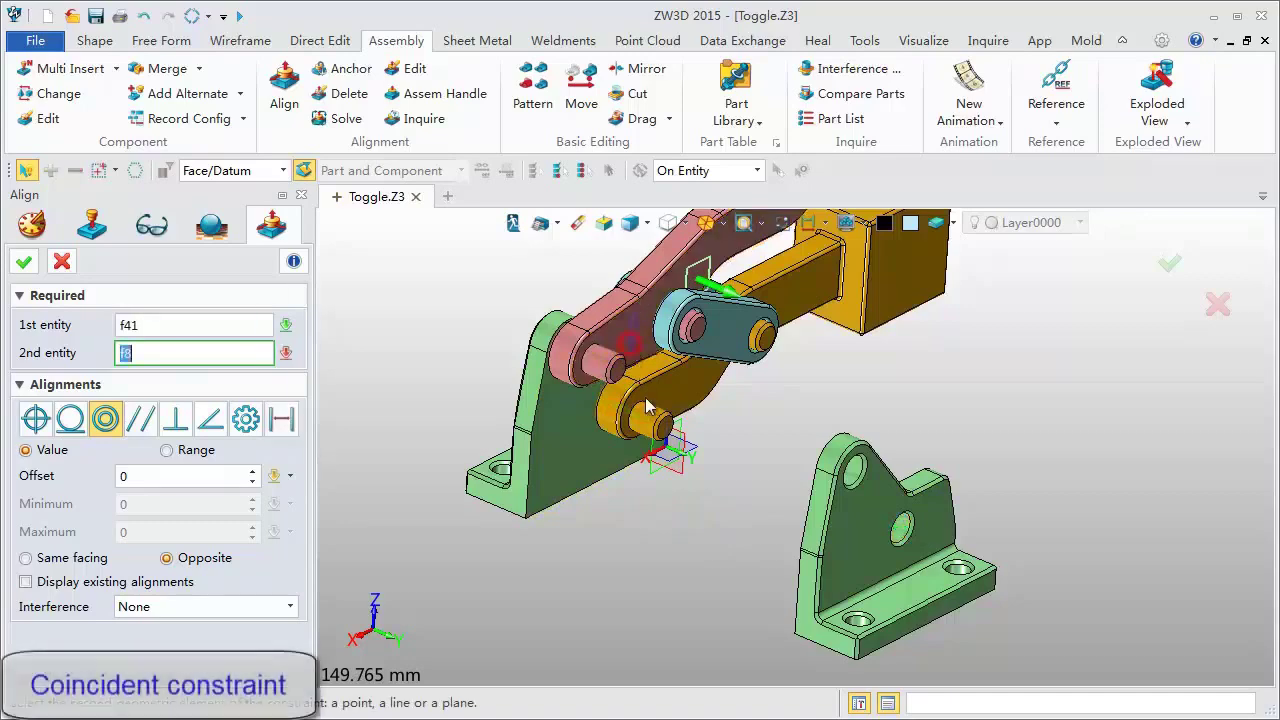
{"action": "middle_click_drag", "start_coordinate": [700, 572], "coordinate": [786, 592]}
{"action": "left_click", "coordinate": [1063, 430]}
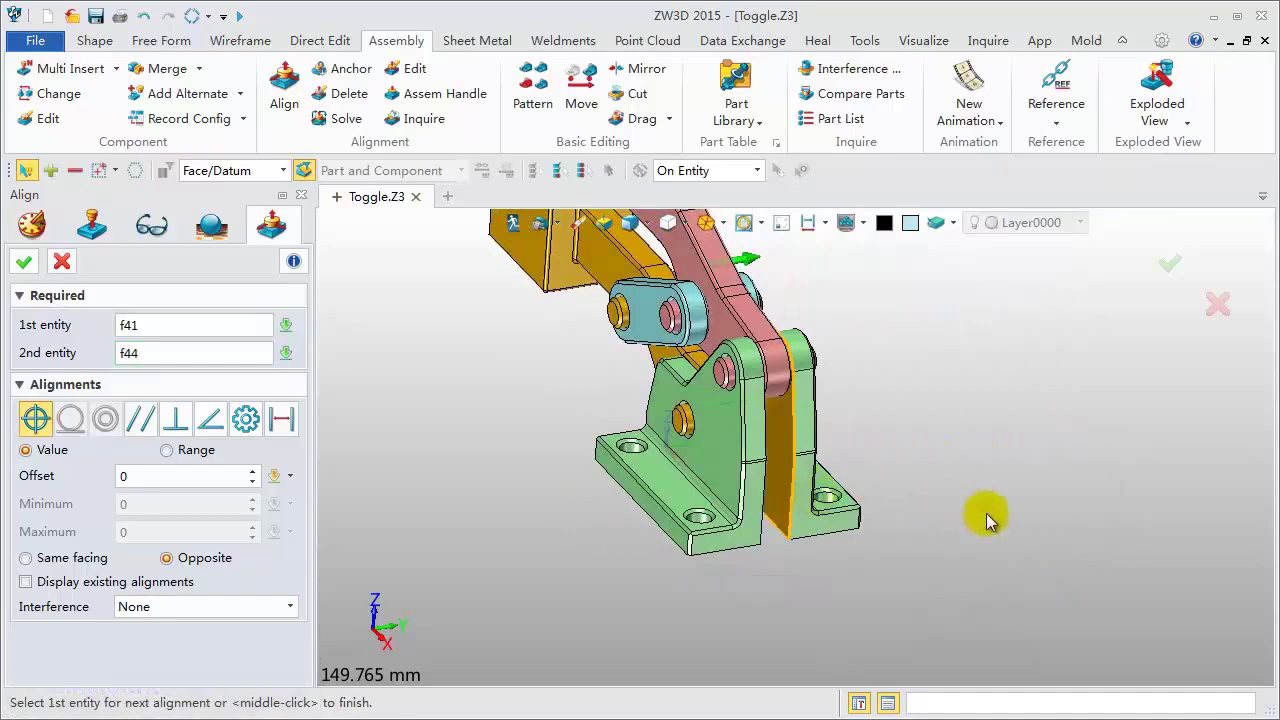
{"action": "right_click_drag", "start_coordinate": [986, 513], "coordinate": [940, 563]}
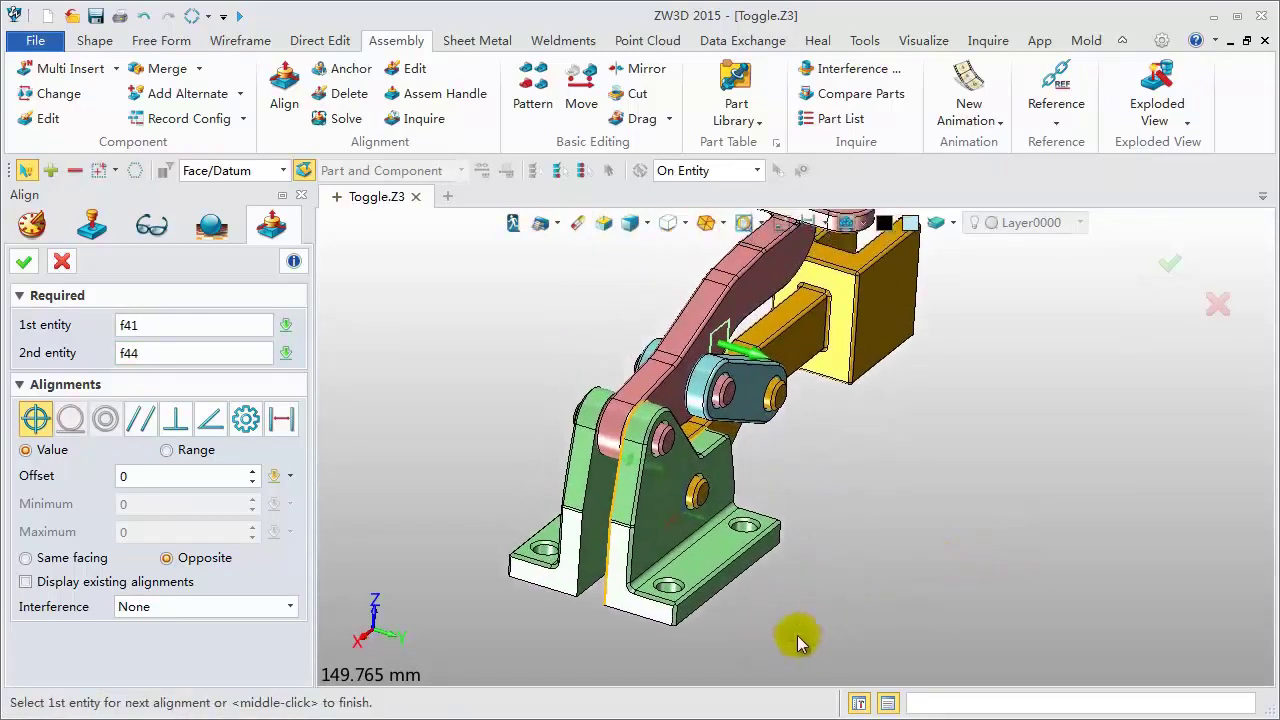
Step: Expand the Alignments list and inquire status: 1 anchored, 4 under-defined, 1 well-defined component
{"action": "left_click", "coordinate": [61, 261]}
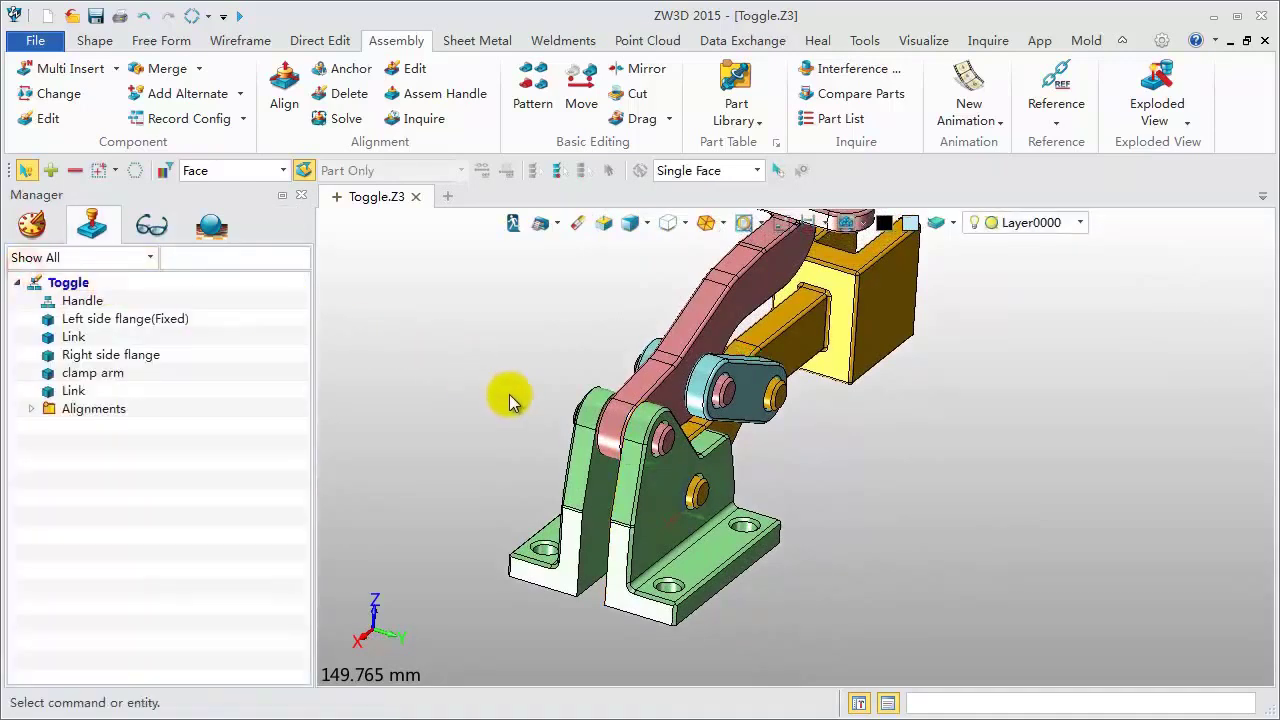
{"action": "left_click", "coordinate": [32, 410]}
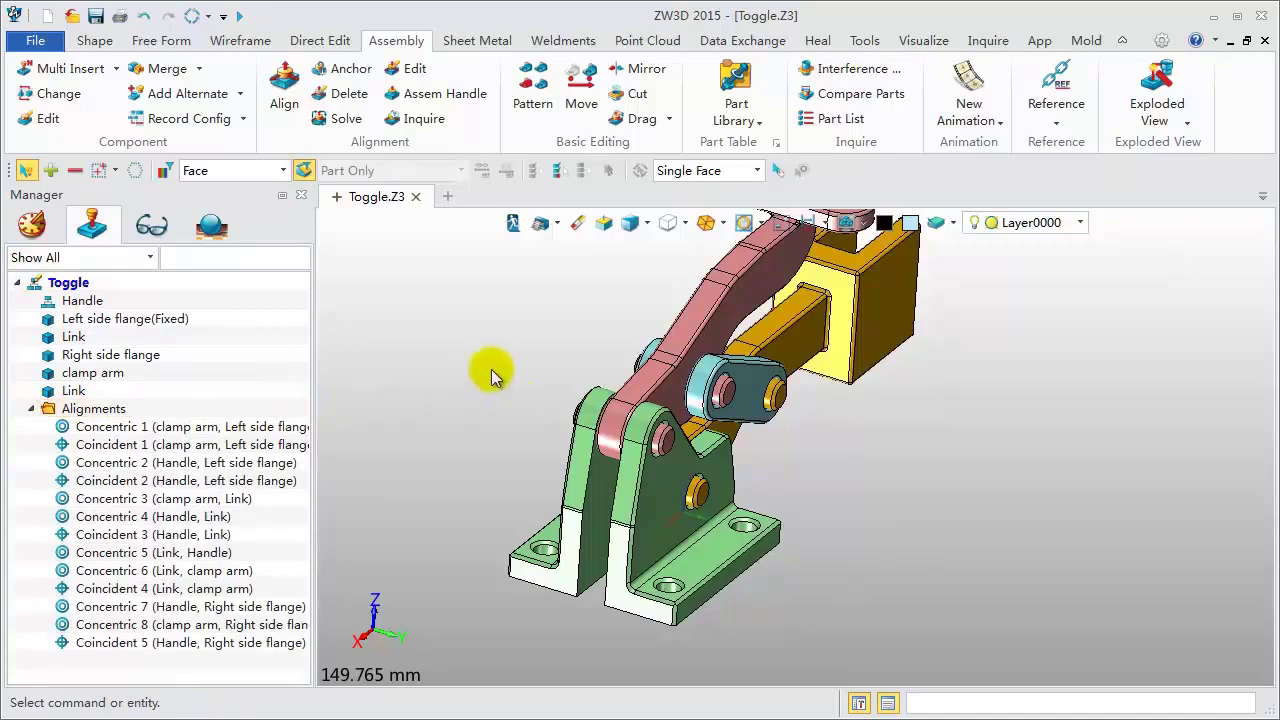
{"action": "key", "text": "ctrl+f"}
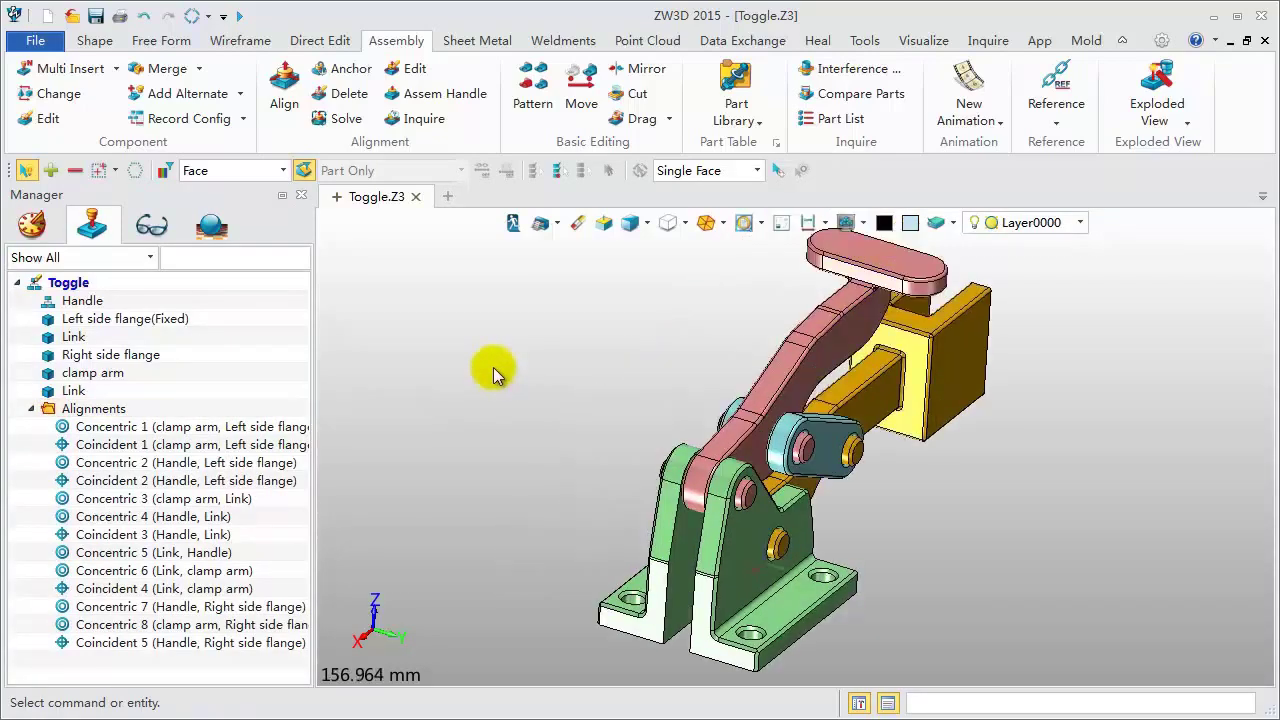
{"action": "left_click", "coordinate": [425, 124]}
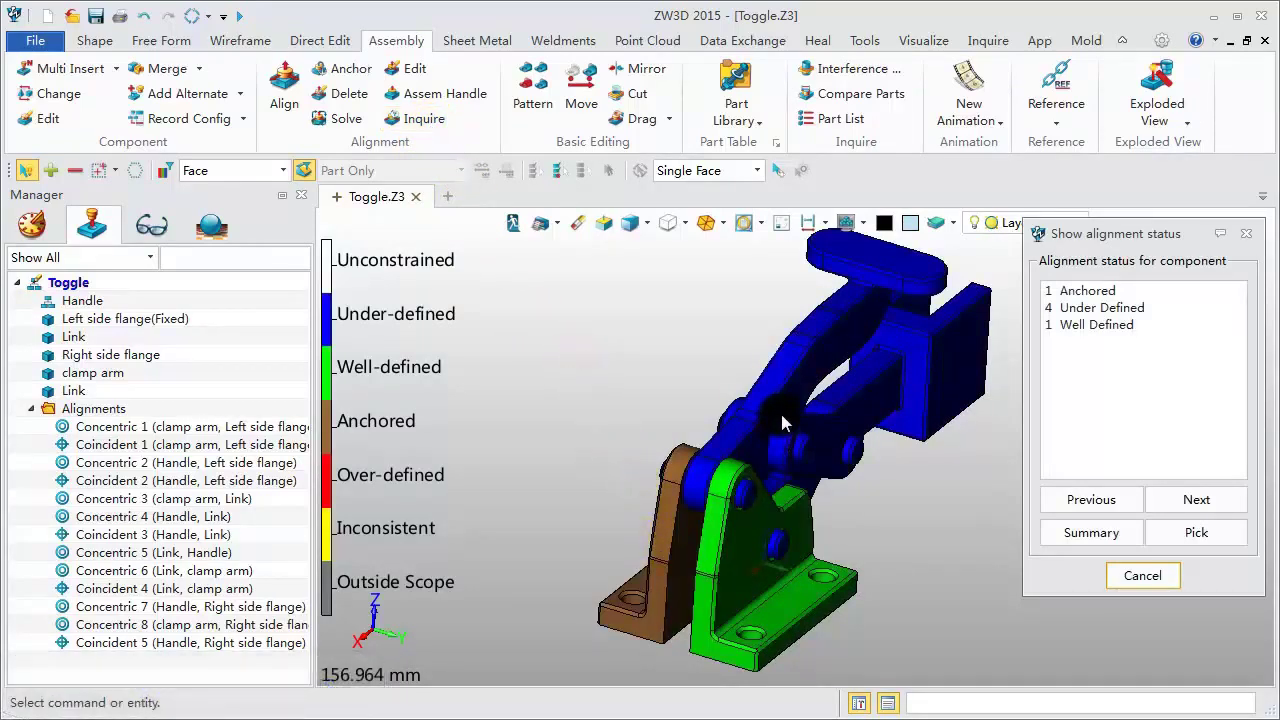
{"action": "left_click", "coordinate": [1246, 233]}
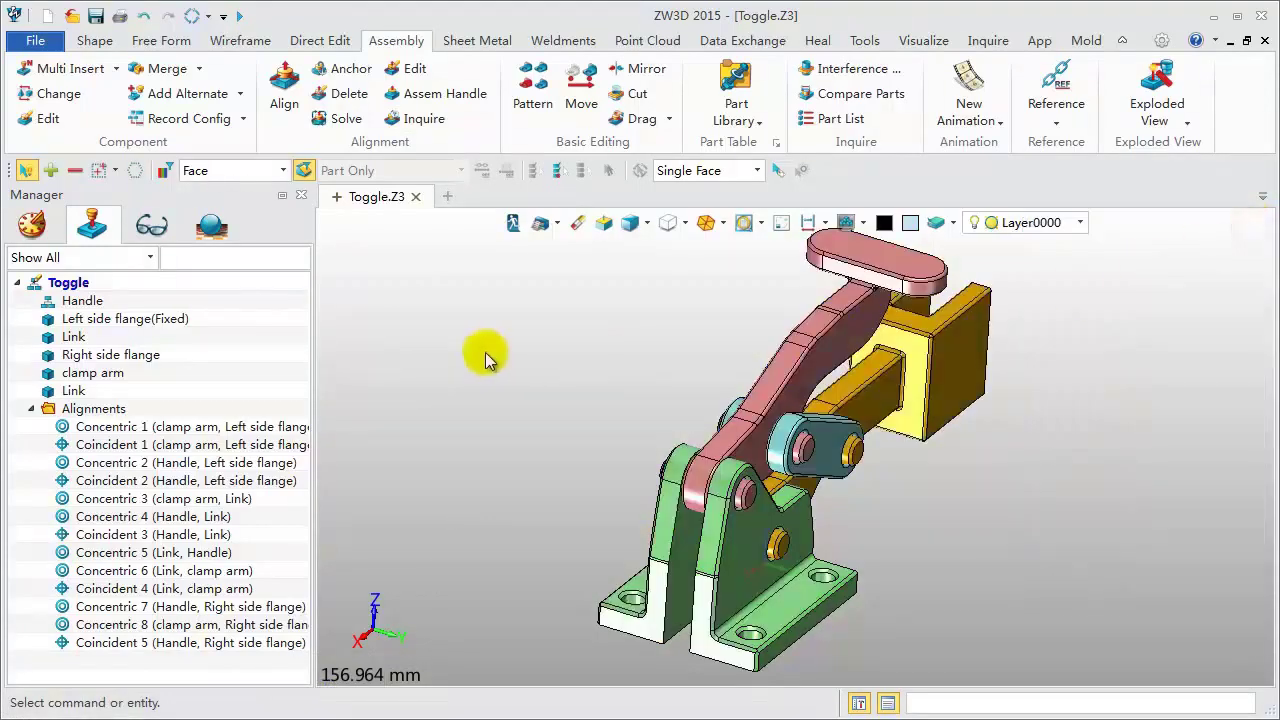
Step: Drag the handle to swing the toggle linkage down toward horizontal, then view it from the side
{"action": "left_click", "coordinate": [637, 119]}
{"action": "left_click", "coordinate": [862, 247]}
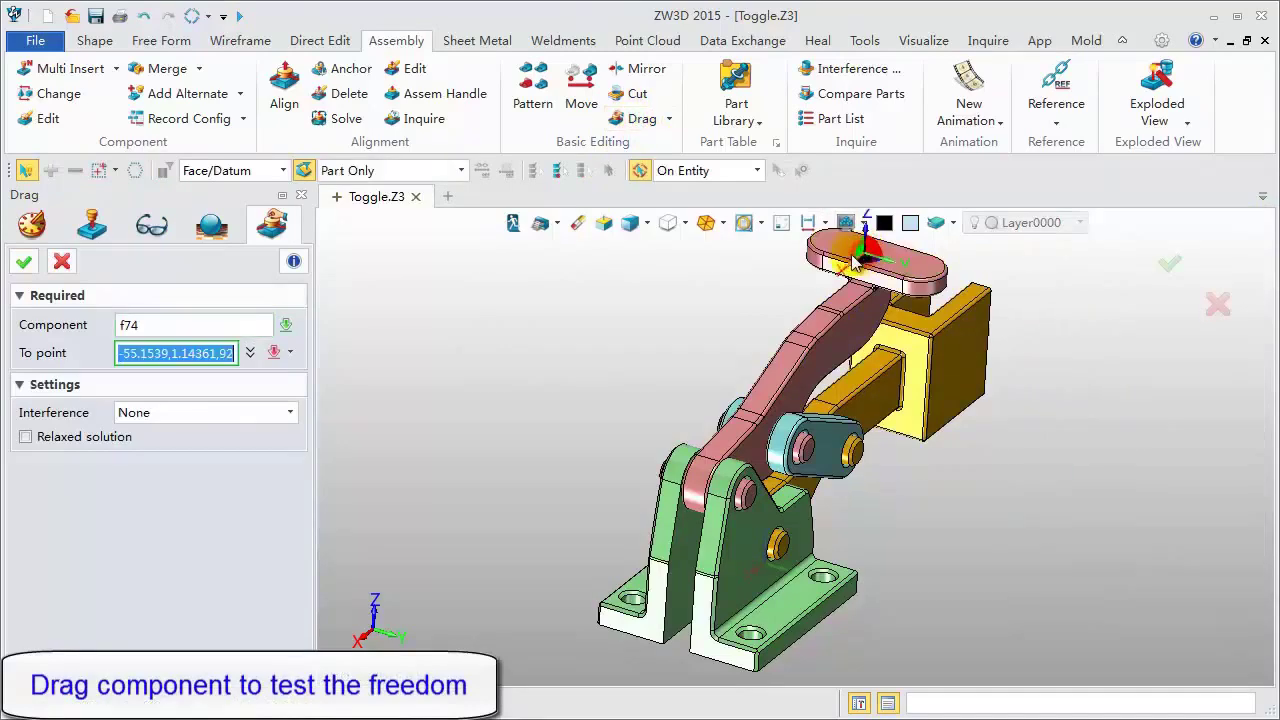
{"action": "left_click_drag", "start_coordinate": [770, 270], "coordinate": [853, 314]}
{"action": "middle_click_drag", "start_coordinate": [853, 314], "coordinate": [918, 566]}
{"action": "scroll", "coordinate": [908, 541], "scroll_direction": "up", "scroll_amount": 1}
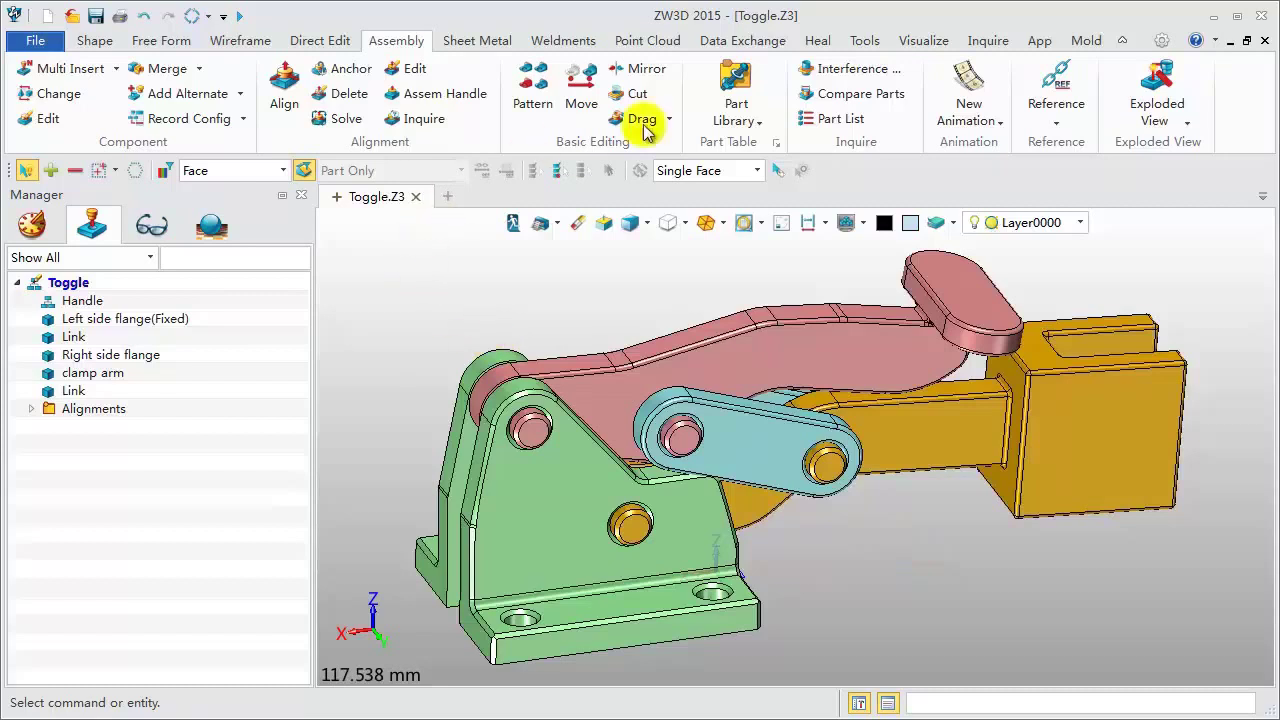
{"action": "left_click", "coordinate": [845, 69]}
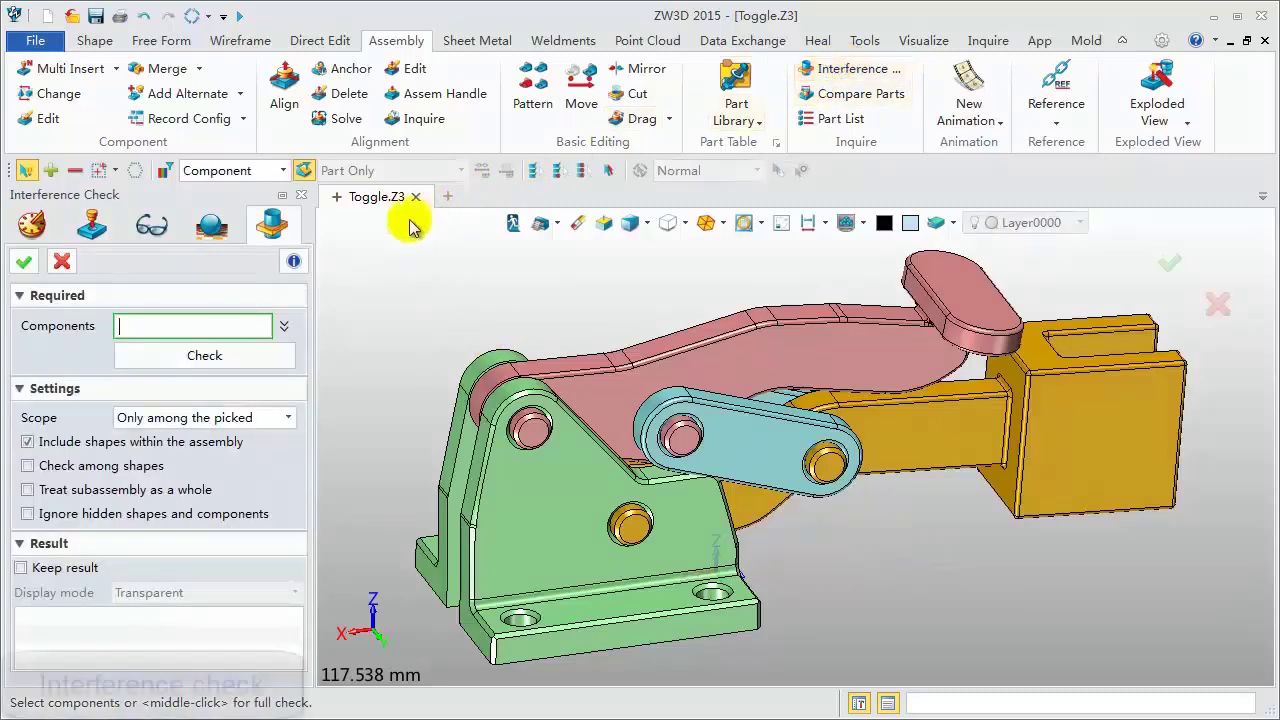
{"action": "left_click", "coordinate": [230, 357]}
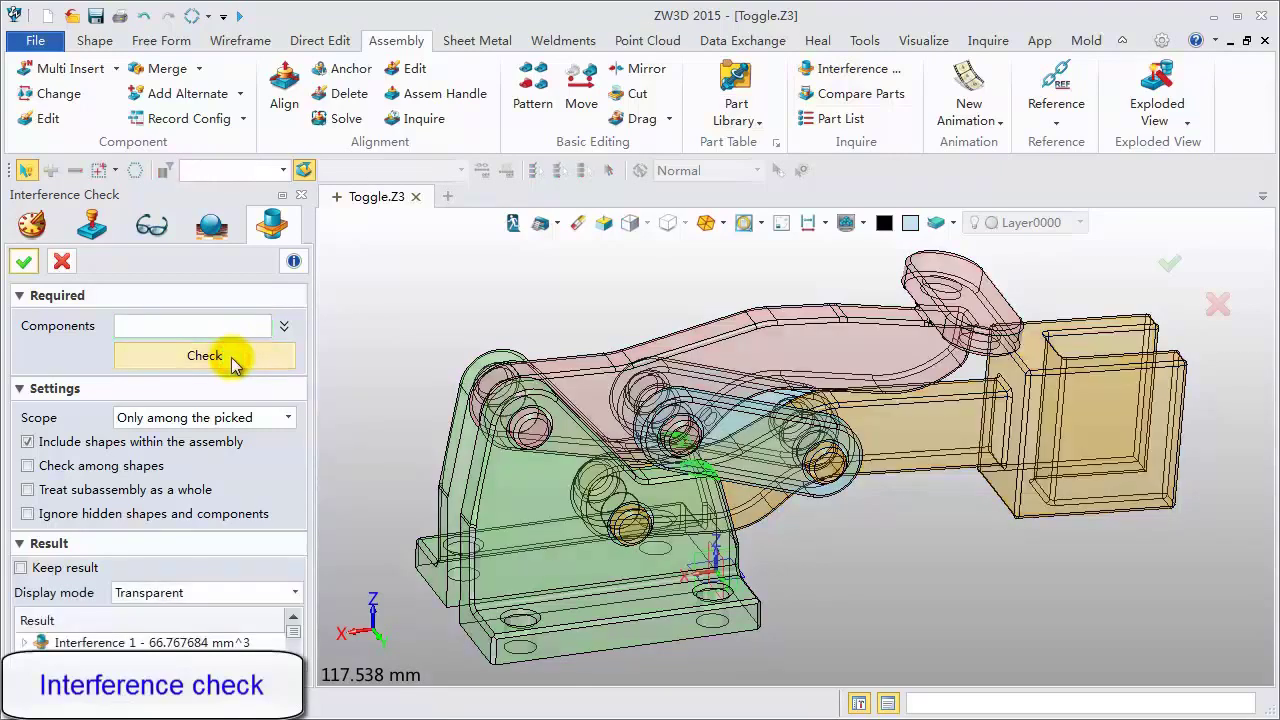
{"action": "left_click", "coordinate": [200, 645]}
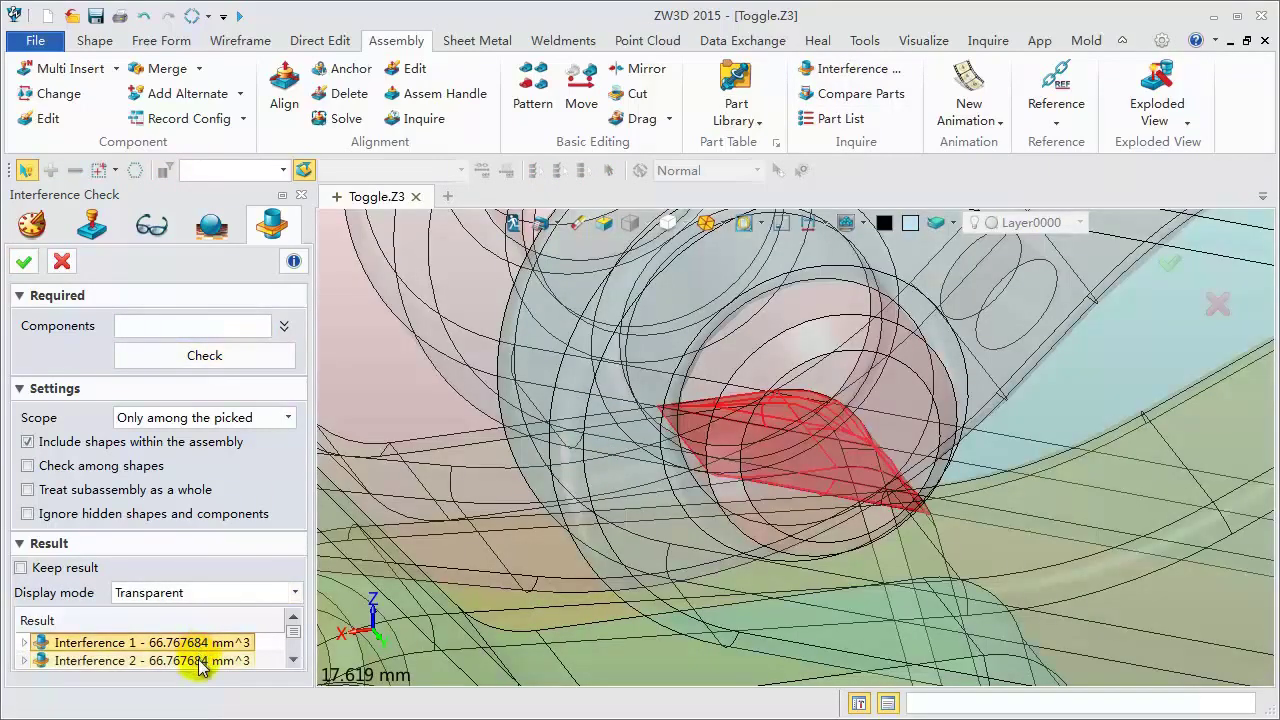
{"action": "left_click", "coordinate": [199, 661]}
{"action": "scroll", "coordinate": [738, 441], "scroll_direction": "down", "scroll_amount": 4}
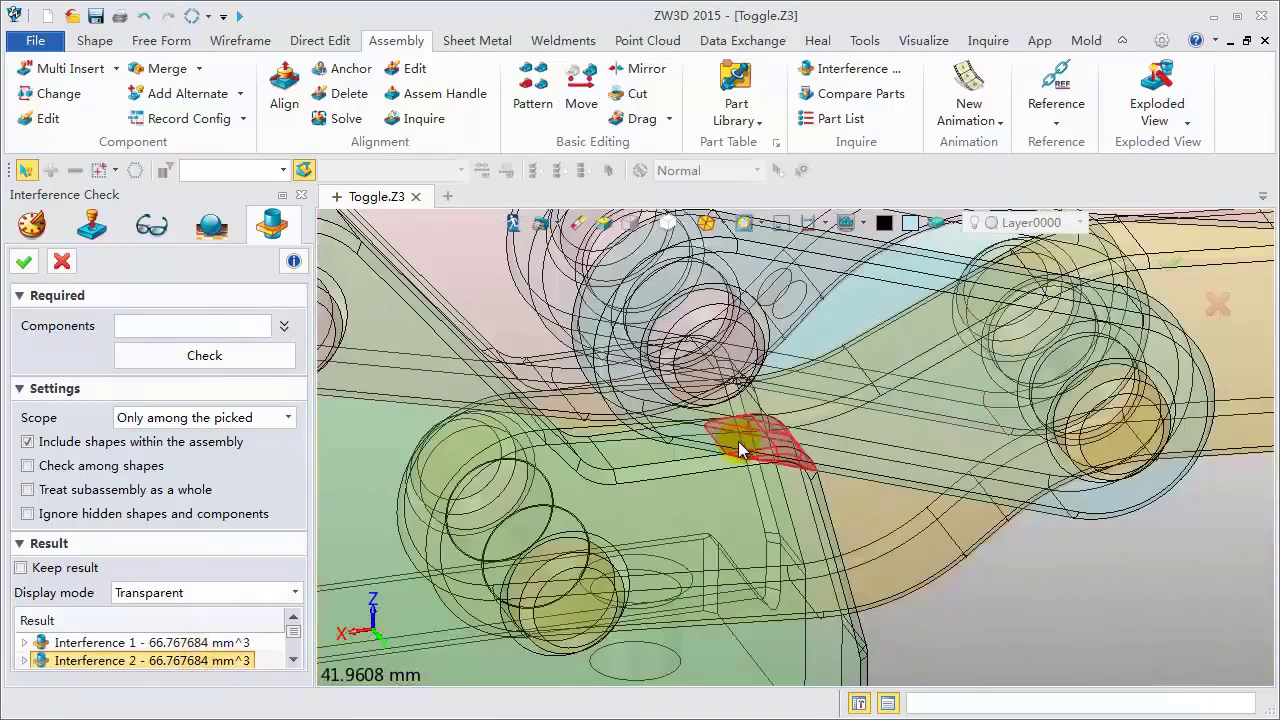
{"action": "scroll", "coordinate": [738, 441], "scroll_direction": "down", "scroll_amount": 5}
{"action": "middle_click_drag", "start_coordinate": [529, 271], "coordinate": [529, 351]}
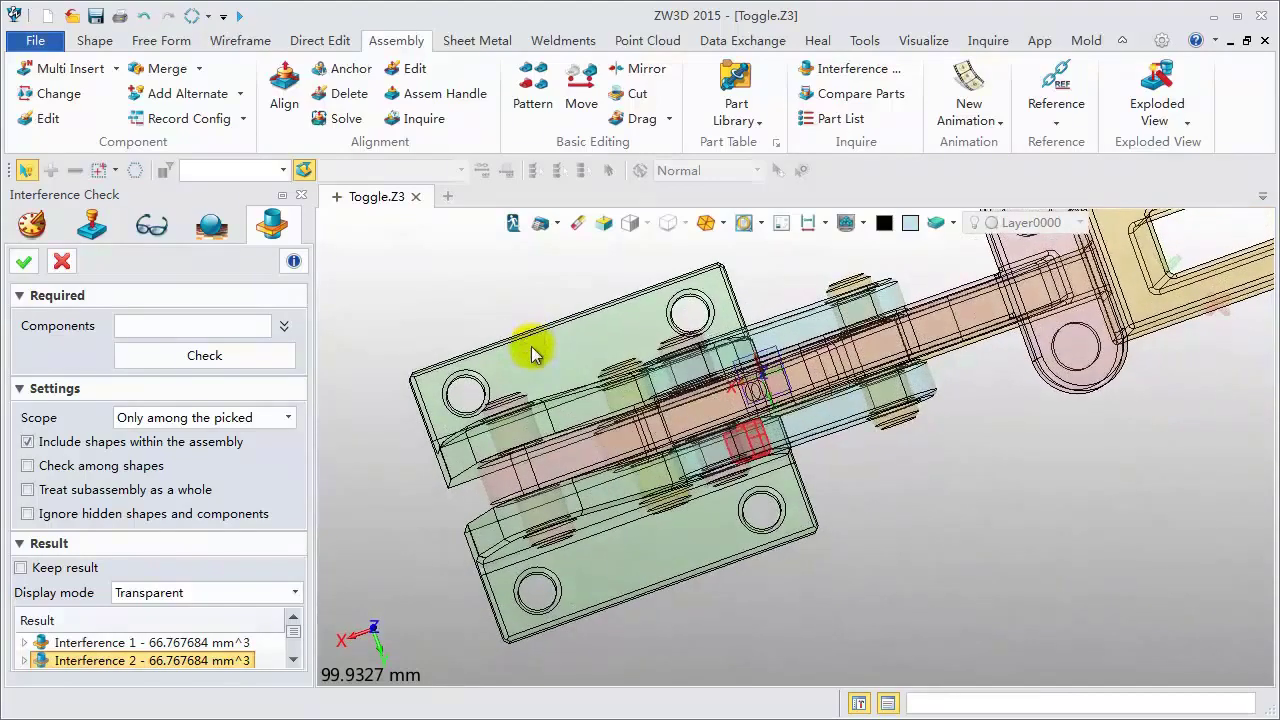
{"action": "left_click", "coordinate": [218, 645]}
{"action": "left_click", "coordinate": [222, 661]}
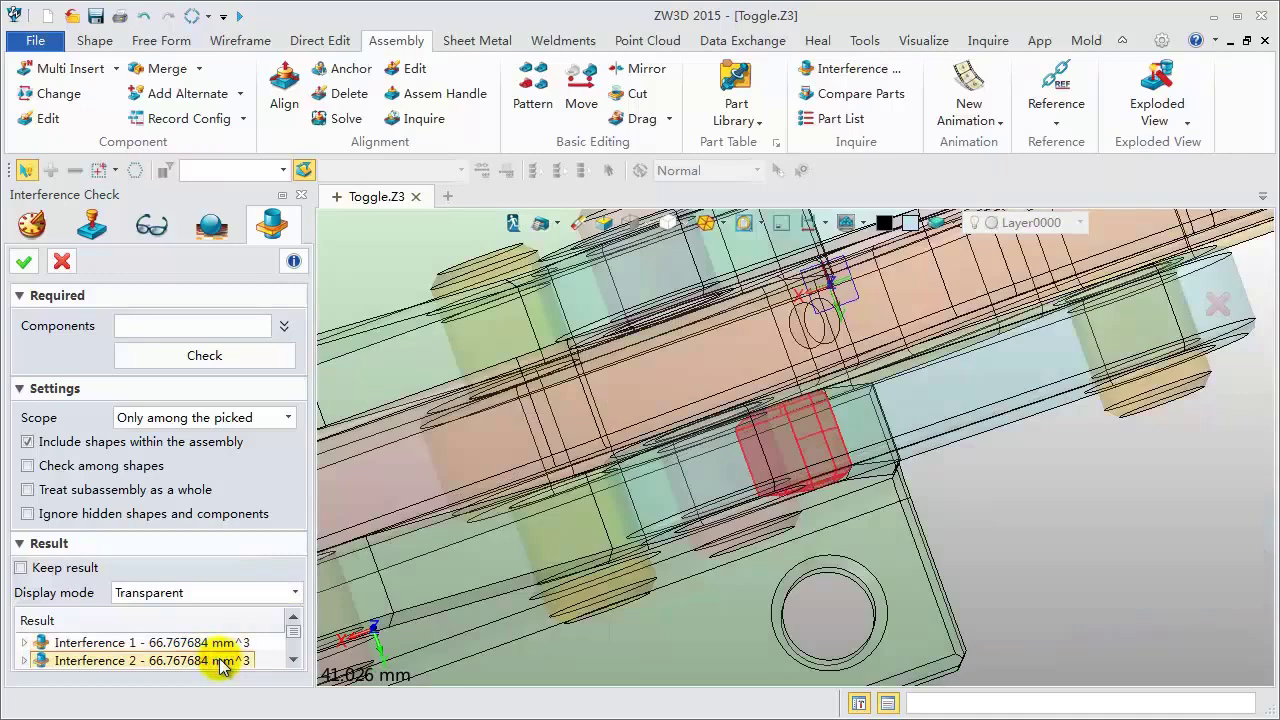
{"action": "left_click", "coordinate": [25, 263]}
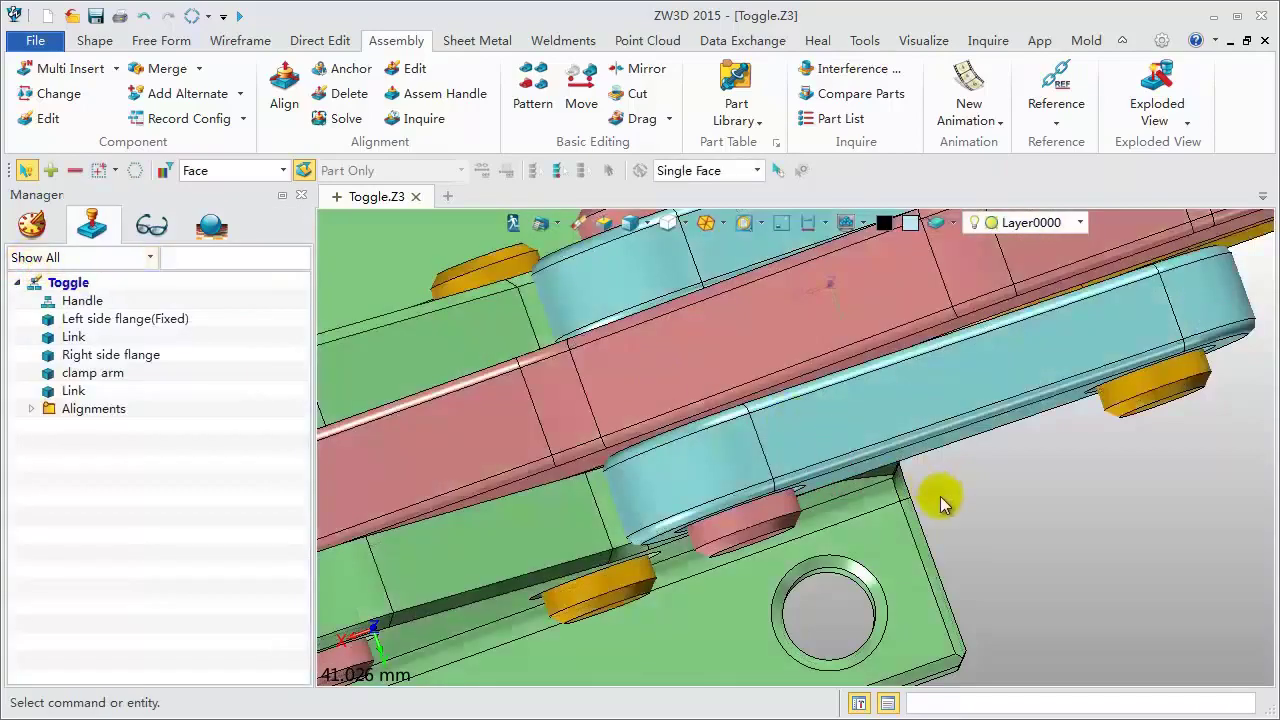
Step: Drag the handle back upward so the clamp arm lifts into the open position
{"action": "scroll", "coordinate": [980, 500], "scroll_direction": "down", "scroll_amount": 2}
{"action": "middle_click_drag", "start_coordinate": [1006, 471], "coordinate": [880, 503]}
{"action": "scroll", "coordinate": [895, 521], "scroll_direction": "down", "scroll_amount": 3}
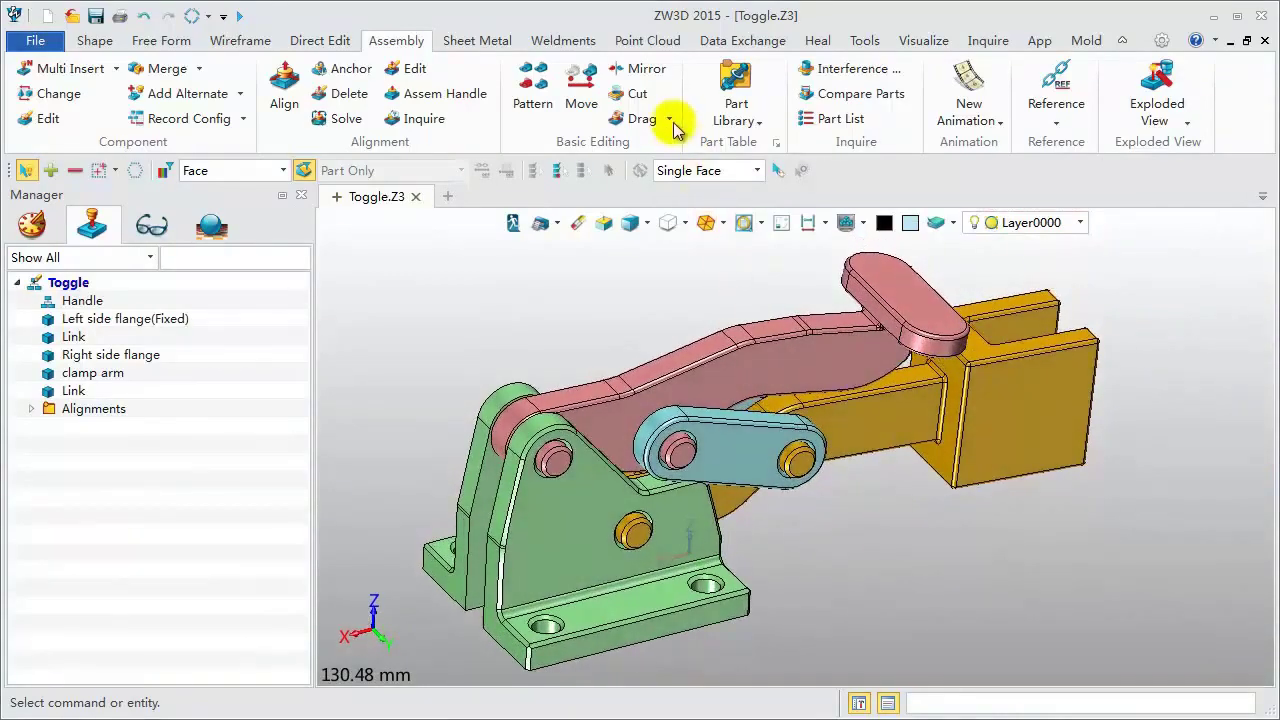
{"action": "left_click", "coordinate": [642, 120]}
{"action": "left_click_drag", "start_coordinate": [900, 300], "coordinate": [703, 290]}
{"action": "middle_click", "coordinate": [700, 284]}
{"action": "scroll", "coordinate": [797, 507], "scroll_direction": "down", "scroll_amount": 2}
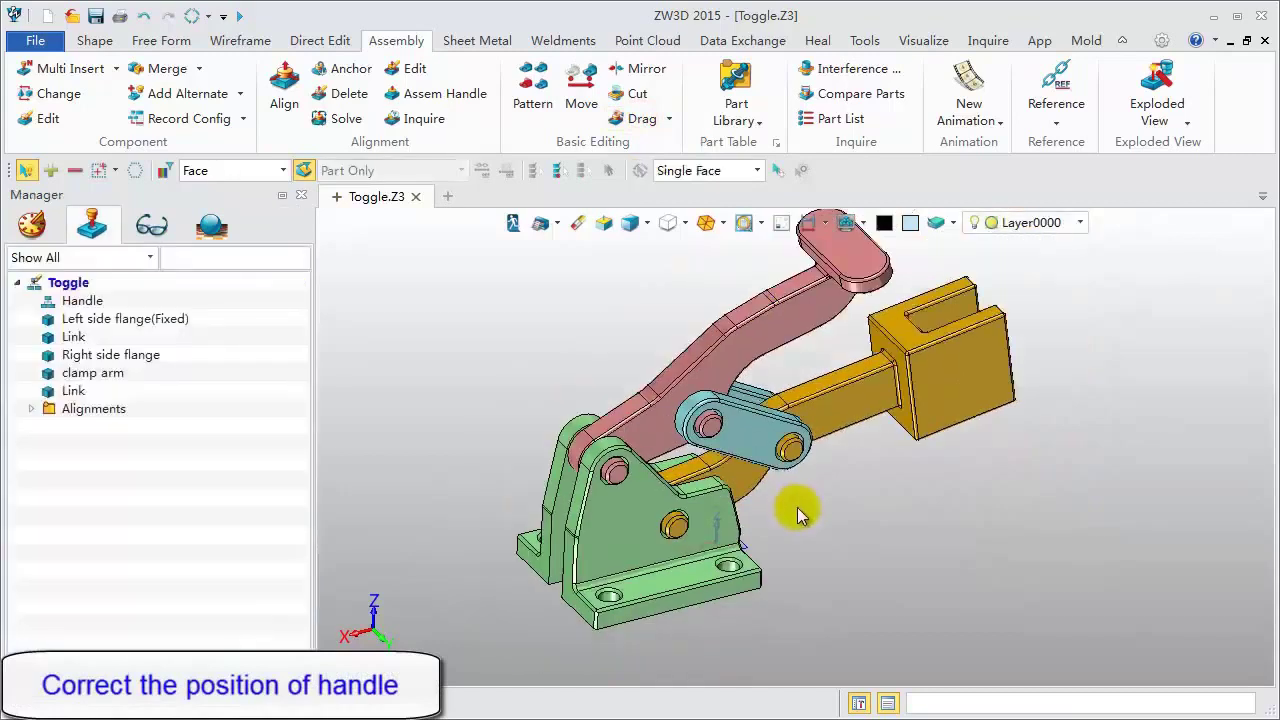